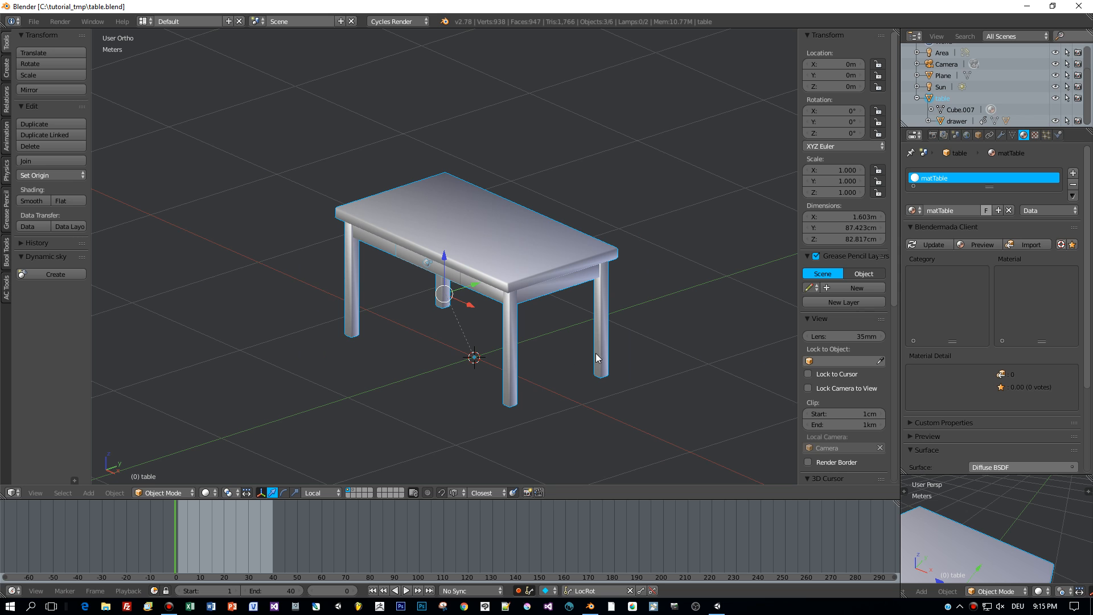
Step: Export only the selected table meshes as table.fbx to C:\tutorial_tmp, with Selected Objects enabled and Mesh as the only object type
{"action": "middle_click_drag", "start_coordinate": [610, 356], "coordinate": [675, 359]}
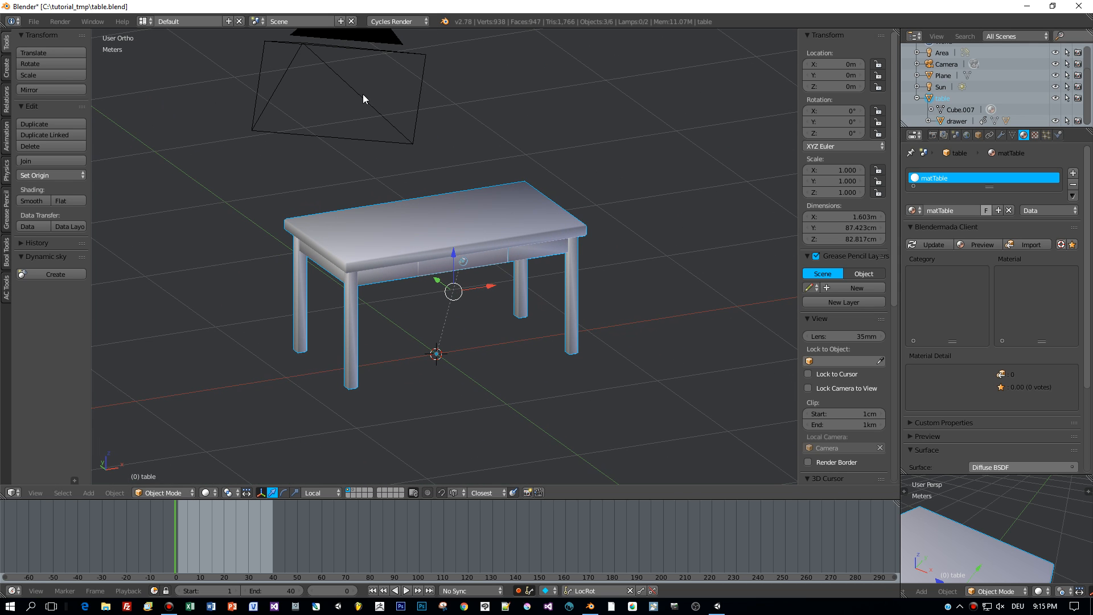
{"action": "left_click", "coordinate": [34, 21]}
{"action": "mouse_move", "coordinate": [53, 240]}
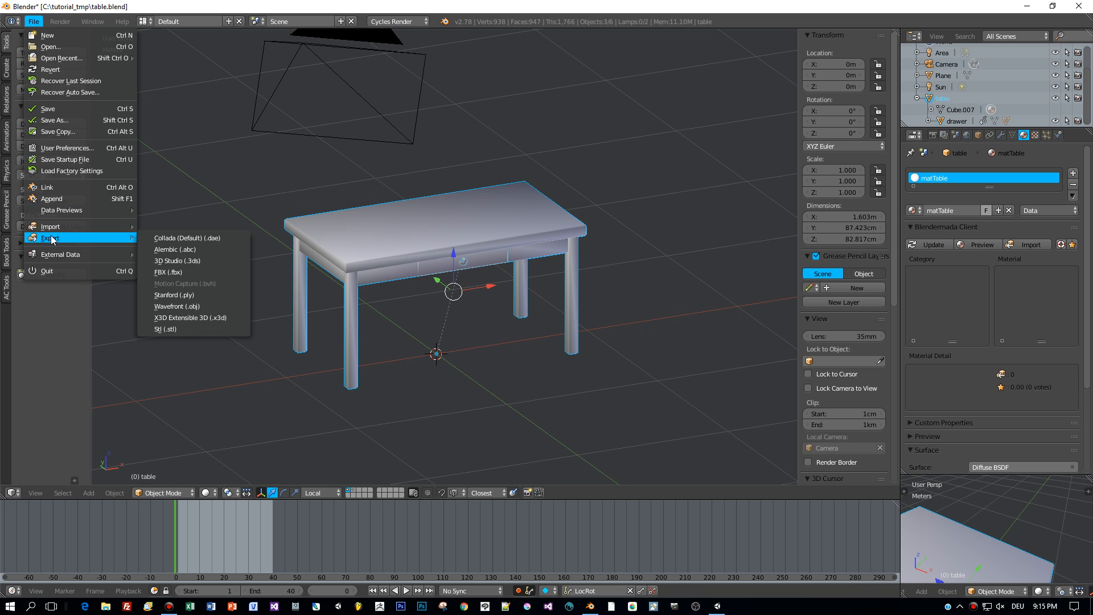
{"action": "left_click", "coordinate": [189, 272]}
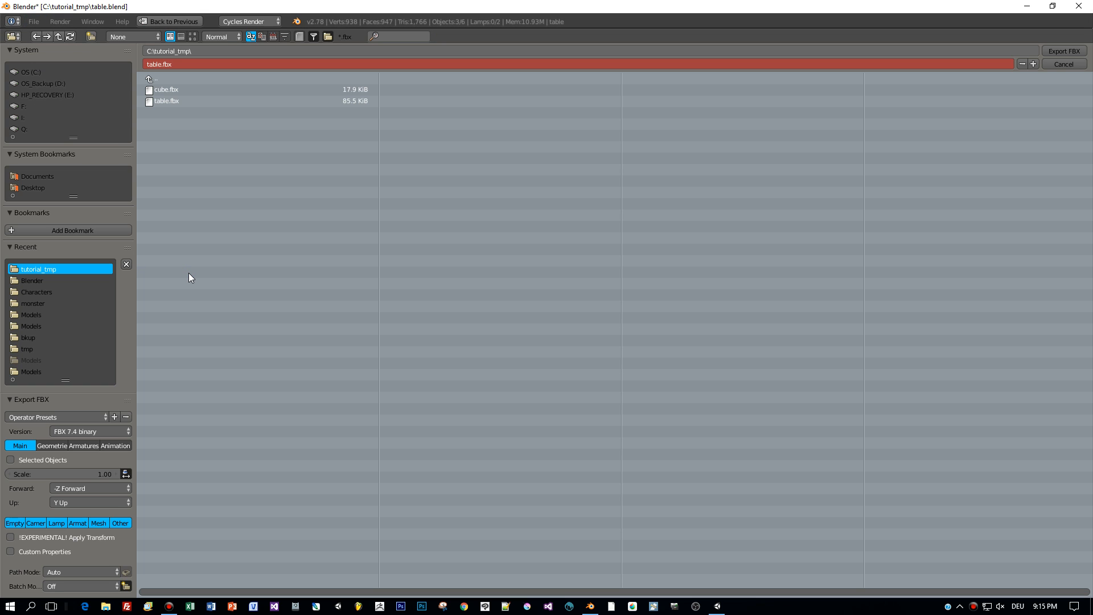
{"action": "left_click", "coordinate": [96, 523]}
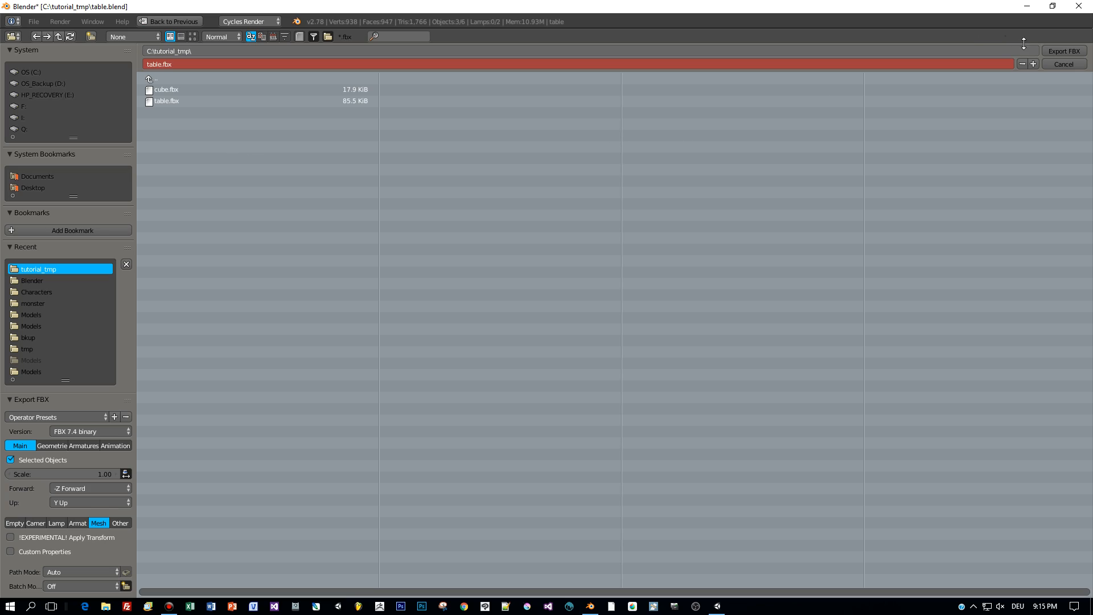
{"action": "left_click", "coordinate": [1057, 51]}
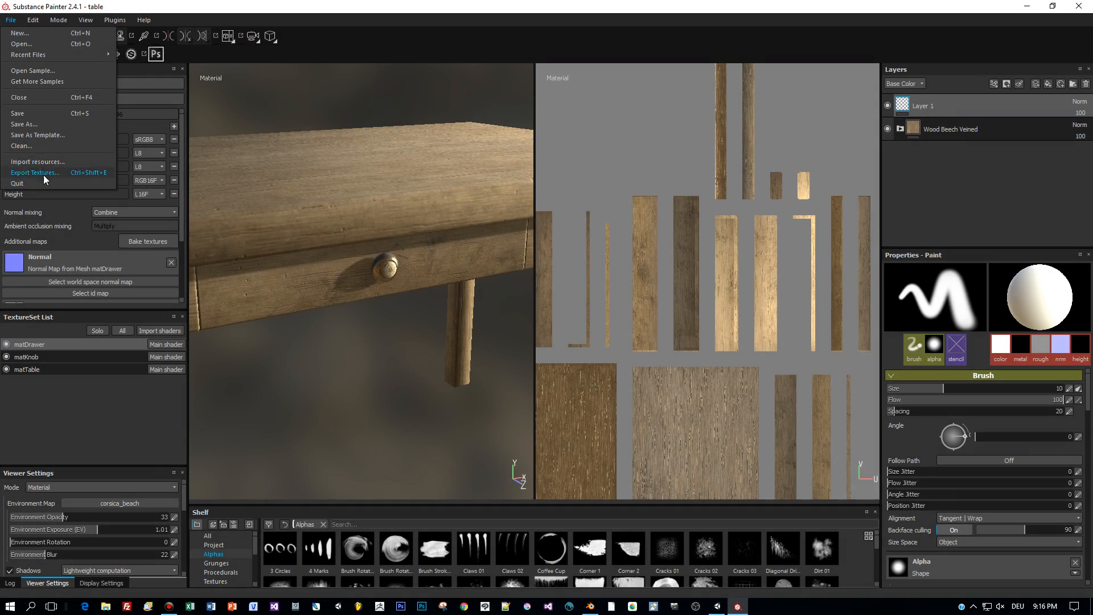
Step: In Substance Painter, export all three texture sets with the Unity 5 (Standard Metallic) config to C:/tutorial_tmp and open the folder
{"action": "left_click", "coordinate": [44, 172]}
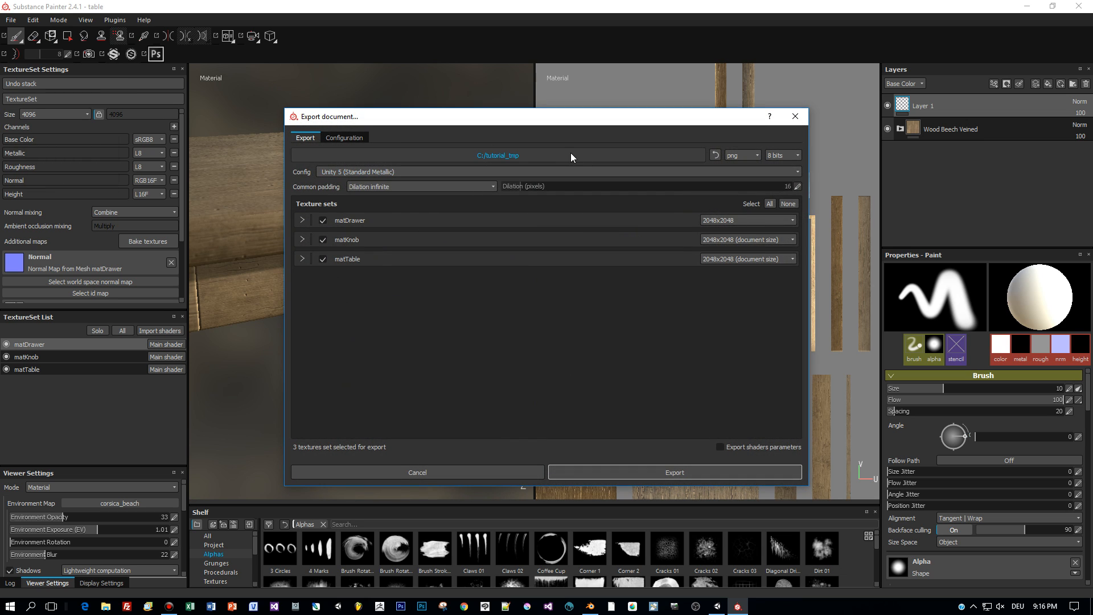
{"action": "left_click", "coordinate": [675, 472]}
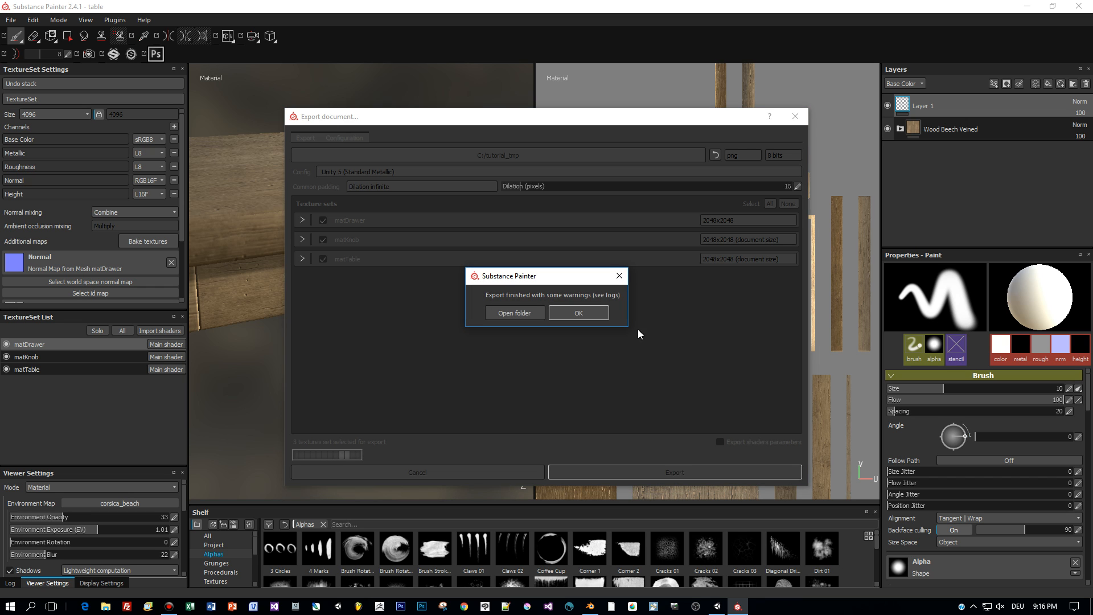
{"action": "left_click", "coordinate": [514, 313]}
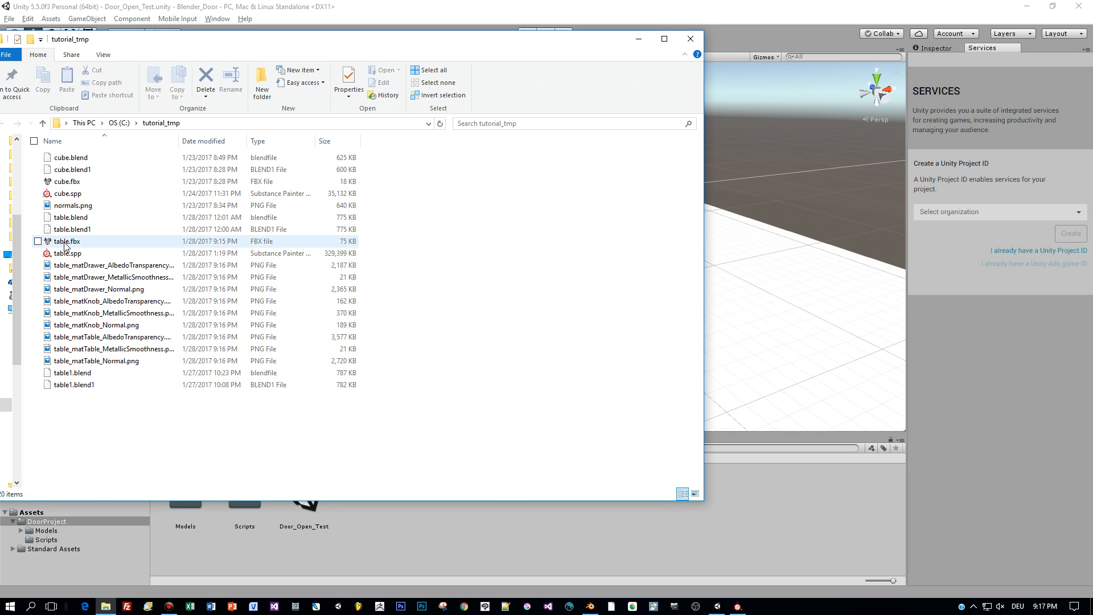
Step: Import table.fbx and the nine matDrawer, matKnob and matTable texture PNGs from tutorial_tmp into Unity's DoorProject folder
{"action": "left_click", "coordinate": [65, 241]}
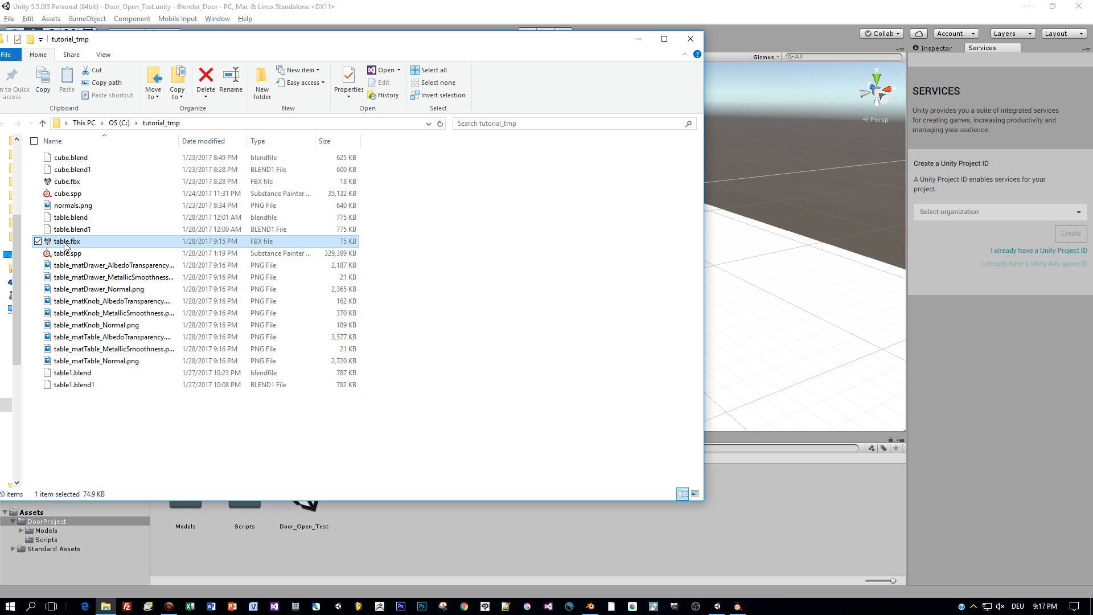
{"action": "left_click", "coordinate": [74, 265], "text": "ctrl"}
{"action": "left_click", "coordinate": [71, 277], "text": "ctrl"}
{"action": "left_click", "coordinate": [69, 290], "text": "ctrl"}
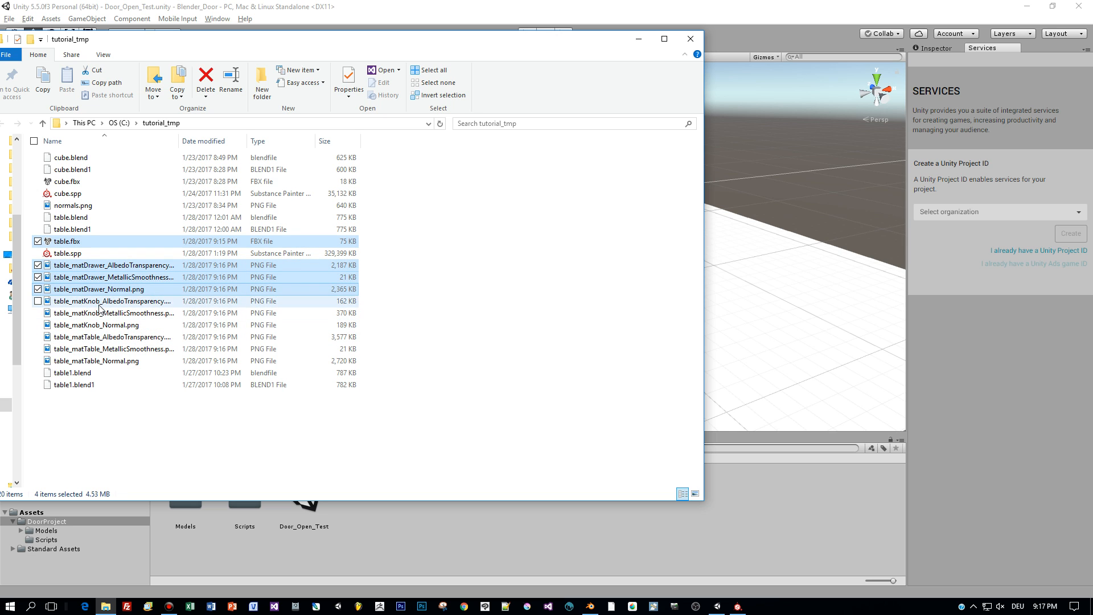
{"action": "left_click", "coordinate": [99, 304], "text": "ctrl"}
{"action": "left_click", "coordinate": [90, 313], "text": "ctrl"}
{"action": "left_click", "coordinate": [88, 325], "text": "ctrl"}
{"action": "left_click", "coordinate": [85, 337], "text": "ctrl"}
{"action": "left_click", "coordinate": [83, 349], "text": "ctrl"}
{"action": "left_click", "coordinate": [80, 361], "text": "ctrl"}
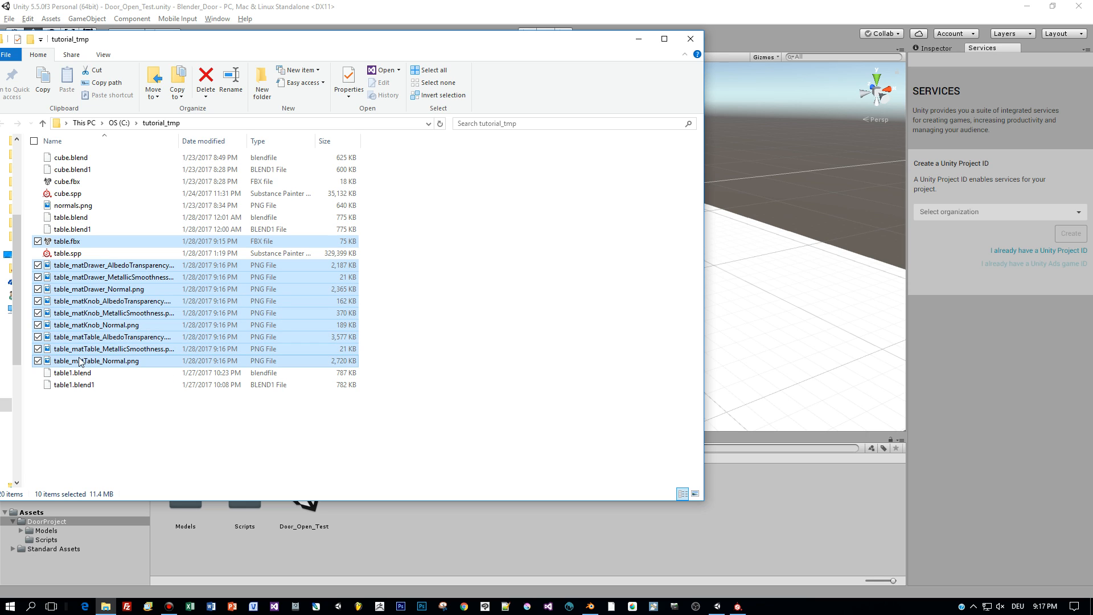
{"action": "left_click_drag", "start_coordinate": [88, 268], "coordinate": [485, 526]}
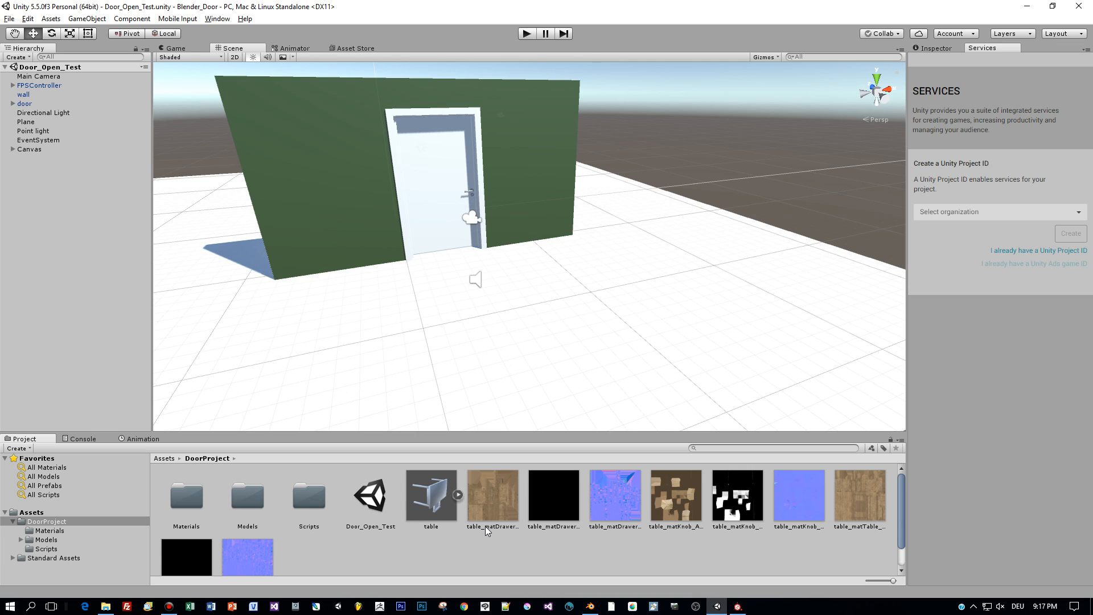
Step: Place the table model on the floor in front of the door and scale it up uniformly to about 377
{"action": "left_click", "coordinate": [441, 491]}
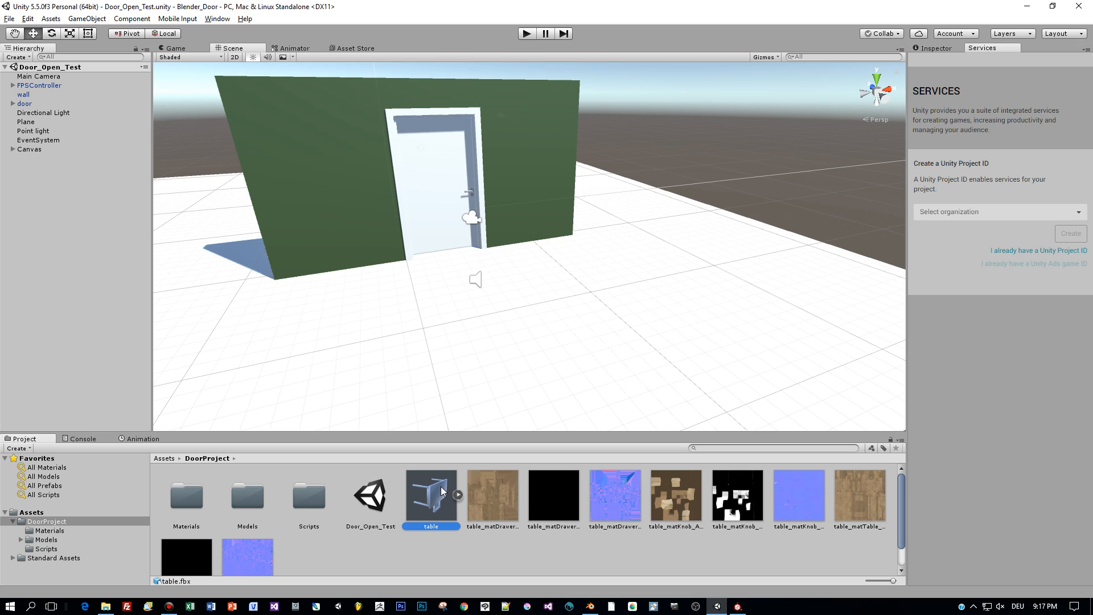
{"action": "left_click_drag", "start_coordinate": [431, 503], "coordinate": [540, 344]}
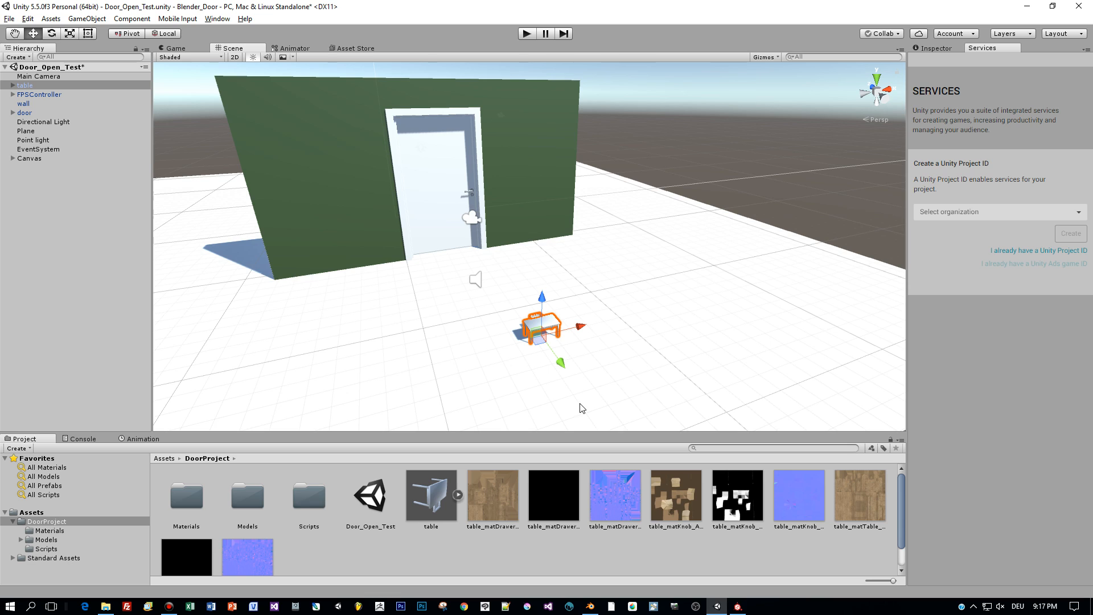
{"action": "left_click", "coordinate": [70, 34]}
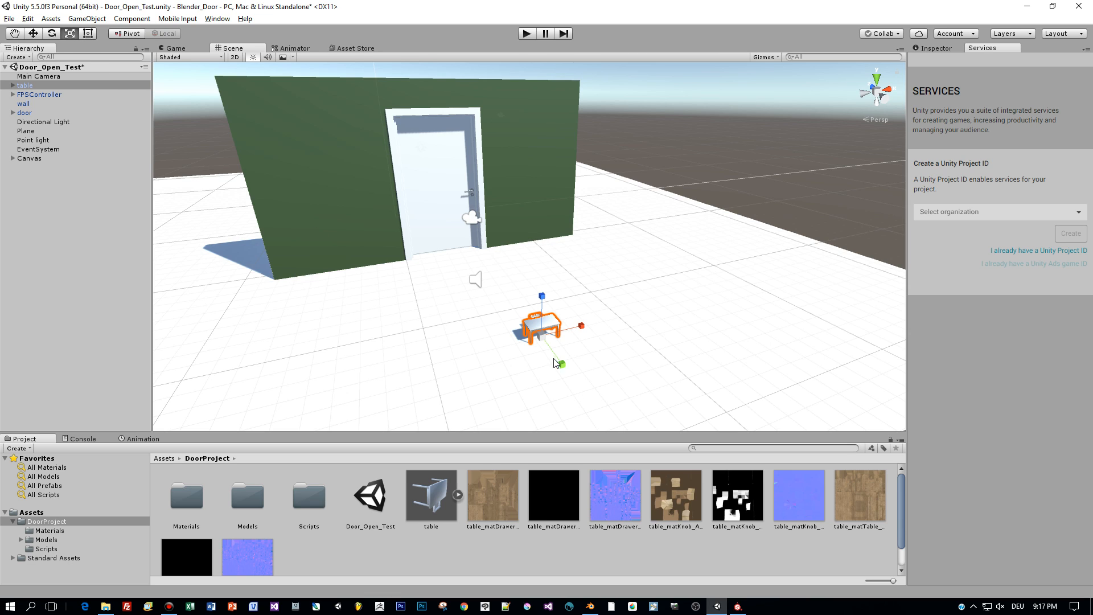
{"action": "left_click_drag", "start_coordinate": [546, 334], "coordinate": [695, 361]}
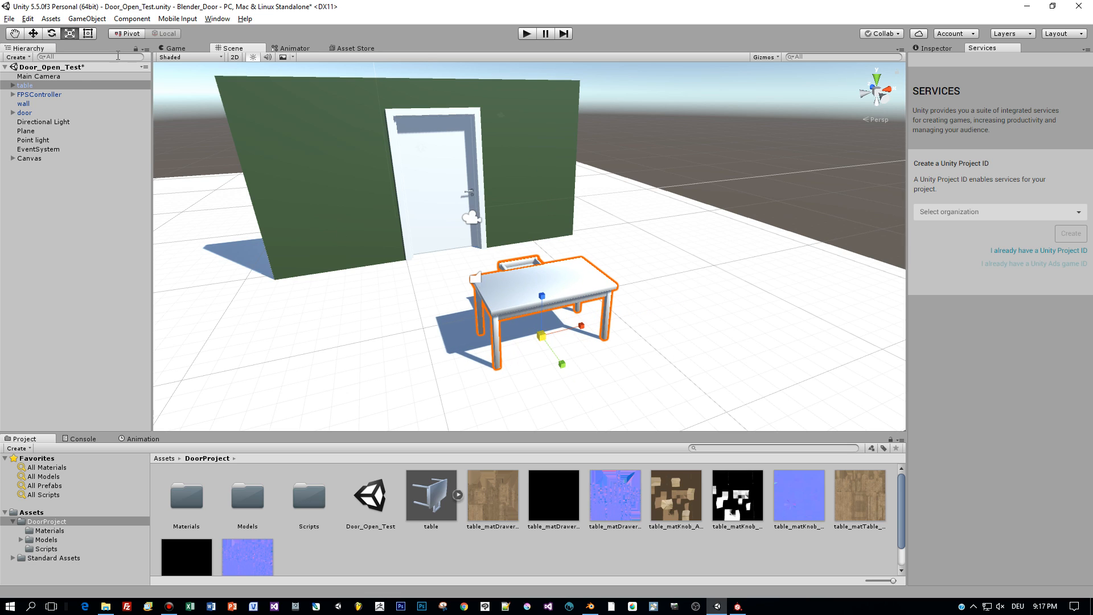
Step: Set the table's Z rotation to 180
{"action": "left_click", "coordinate": [936, 49]}
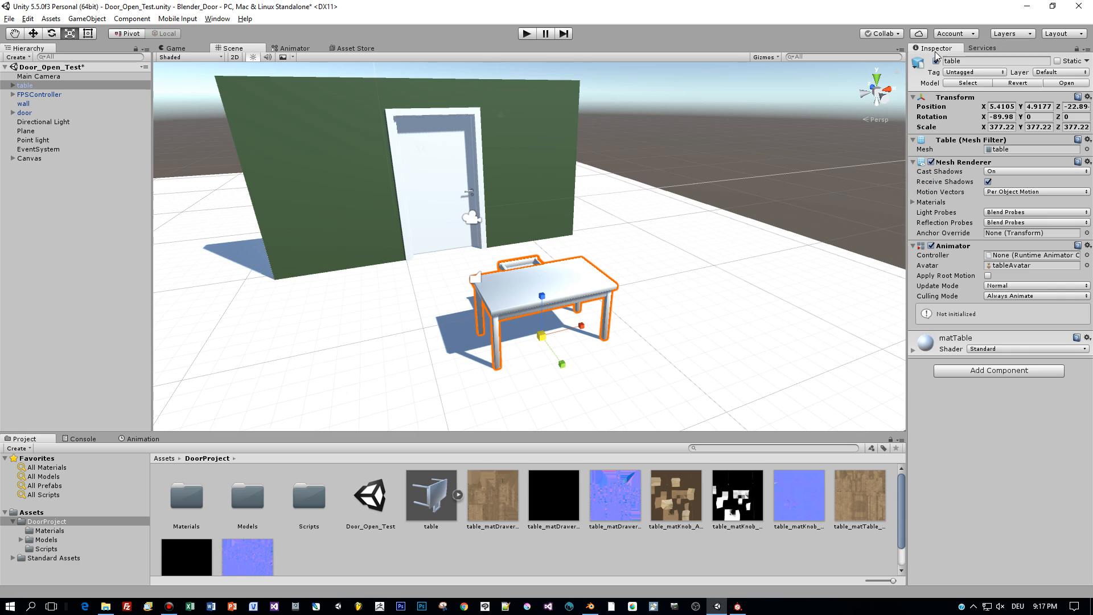
{"action": "left_click", "coordinate": [1066, 116]}
{"action": "type", "text": "180"}
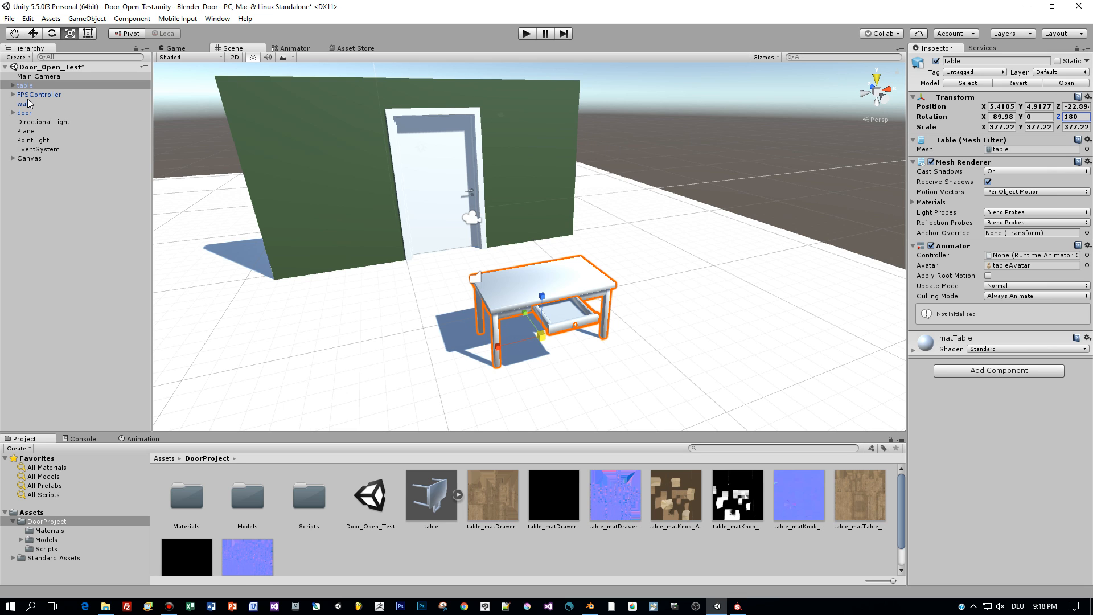
Step: Expand the table in the scene hierarchy and examine its drawer and knob child objects
{"action": "left_click", "coordinate": [33, 33]}
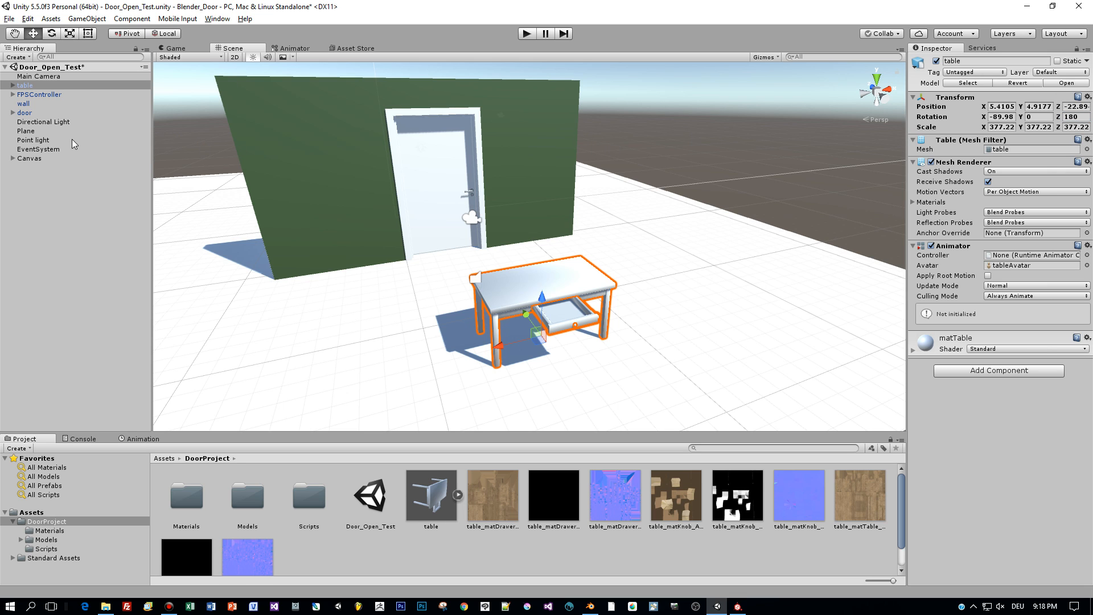
{"action": "left_click_drag", "start_coordinate": [306, 233], "coordinate": [148, 323], "text": "alt"}
{"action": "scroll", "coordinate": [264, 299], "scroll_direction": "up", "scroll_amount": 3}
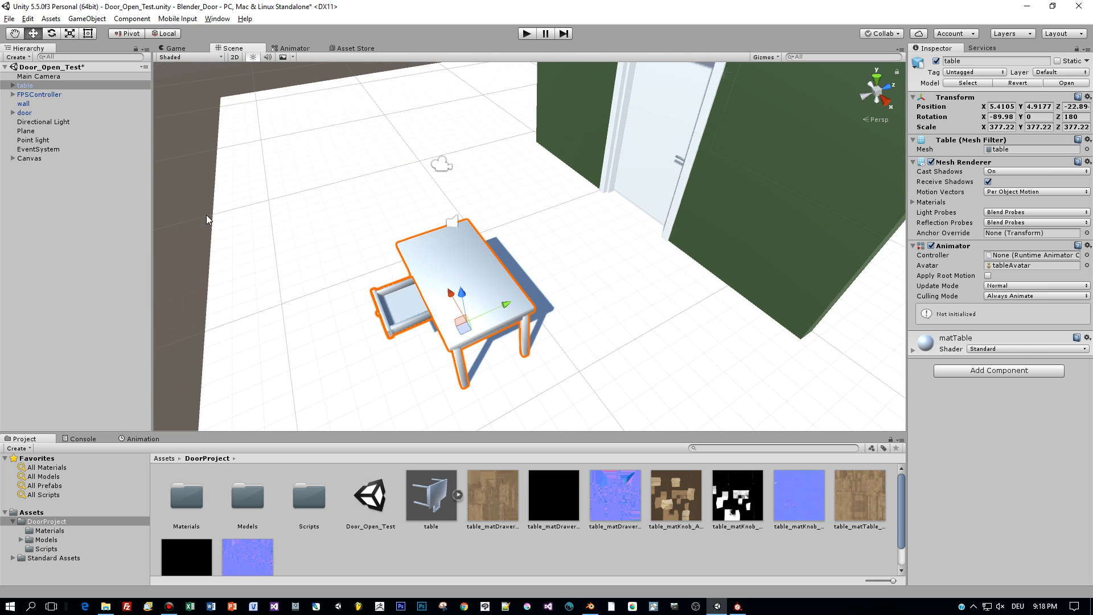
{"action": "left_click", "coordinate": [12, 85]}
{"action": "left_click", "coordinate": [21, 94]}
{"action": "left_click", "coordinate": [43, 104]}
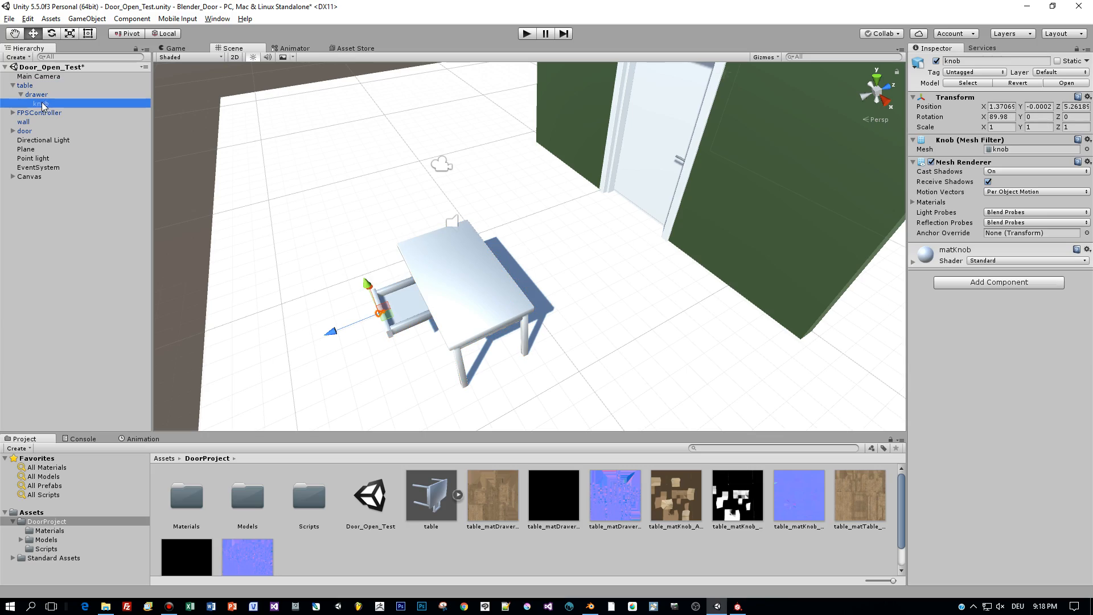
Step: Set up the table model's Open and Close animation clips in its import settings and apply them
{"action": "left_click", "coordinate": [436, 493]}
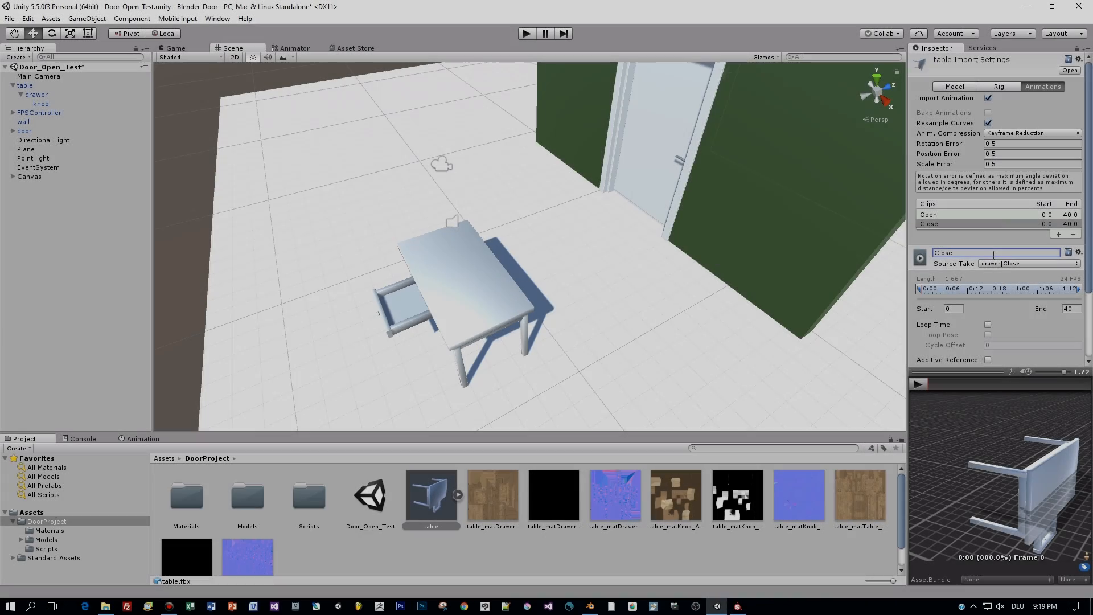
{"action": "scroll", "coordinate": [993, 254], "scroll_direction": "down", "scroll_amount": 3}
{"action": "left_click", "coordinate": [1069, 352]}
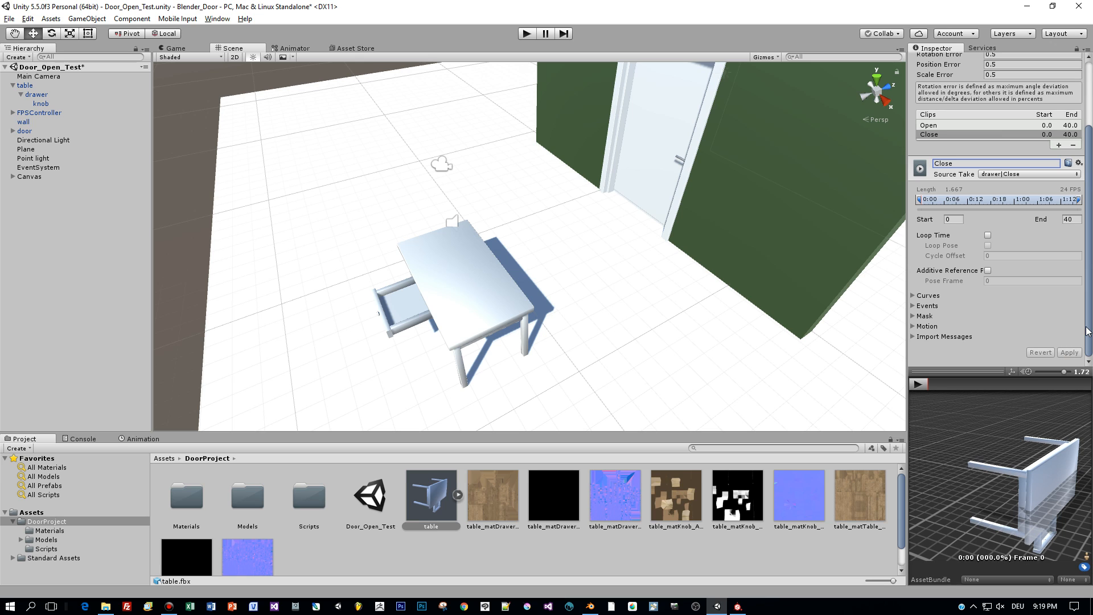
Step: Enable Generate Colliders in the table model's import settings and apply the change
{"action": "left_click", "coordinate": [480, 497]}
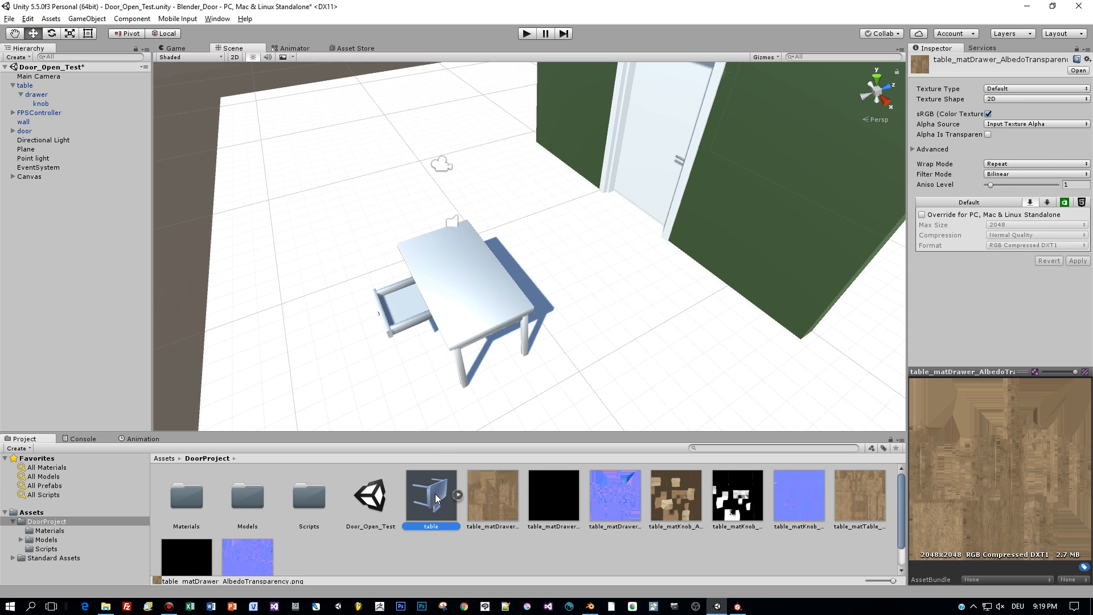
{"action": "left_click", "coordinate": [435, 494]}
{"action": "left_click_drag", "start_coordinate": [457, 359], "coordinate": [526, 286], "text": "alt"}
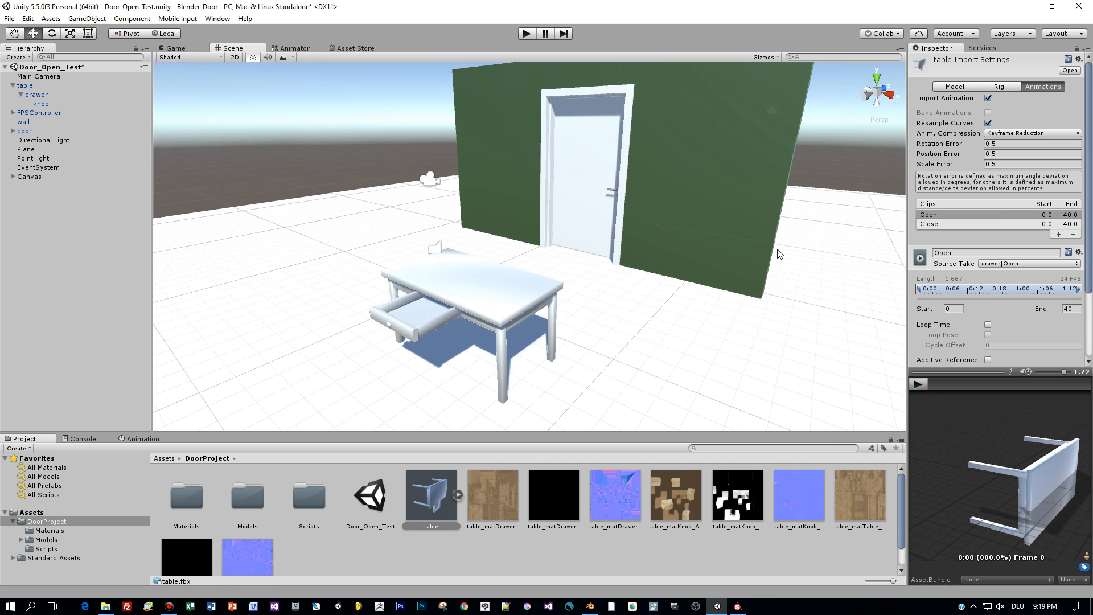
{"action": "left_click", "coordinate": [1006, 89]}
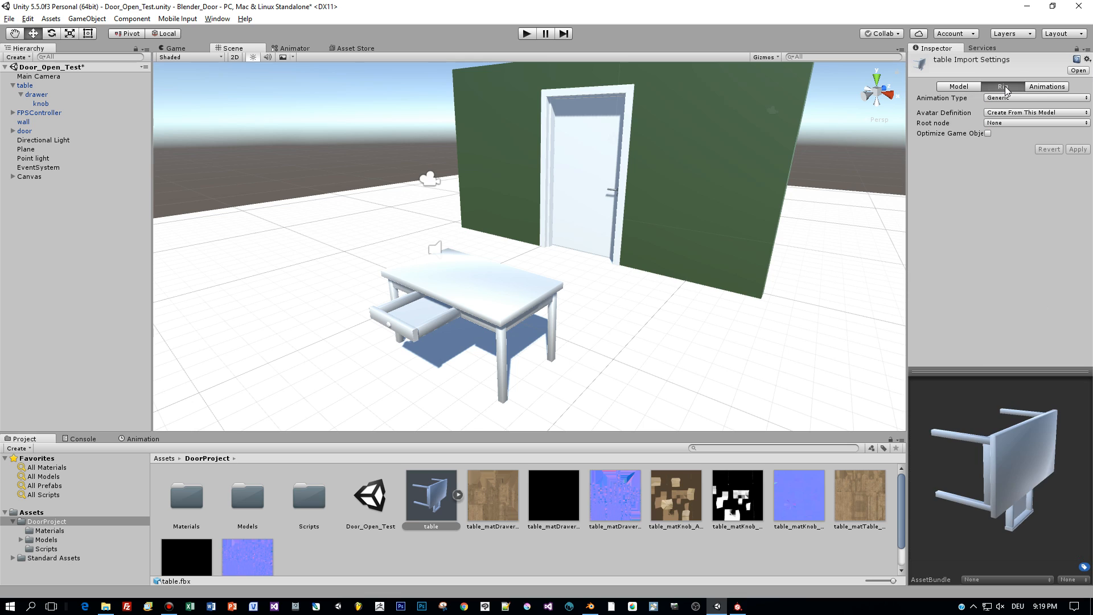
{"action": "left_click", "coordinate": [957, 88]}
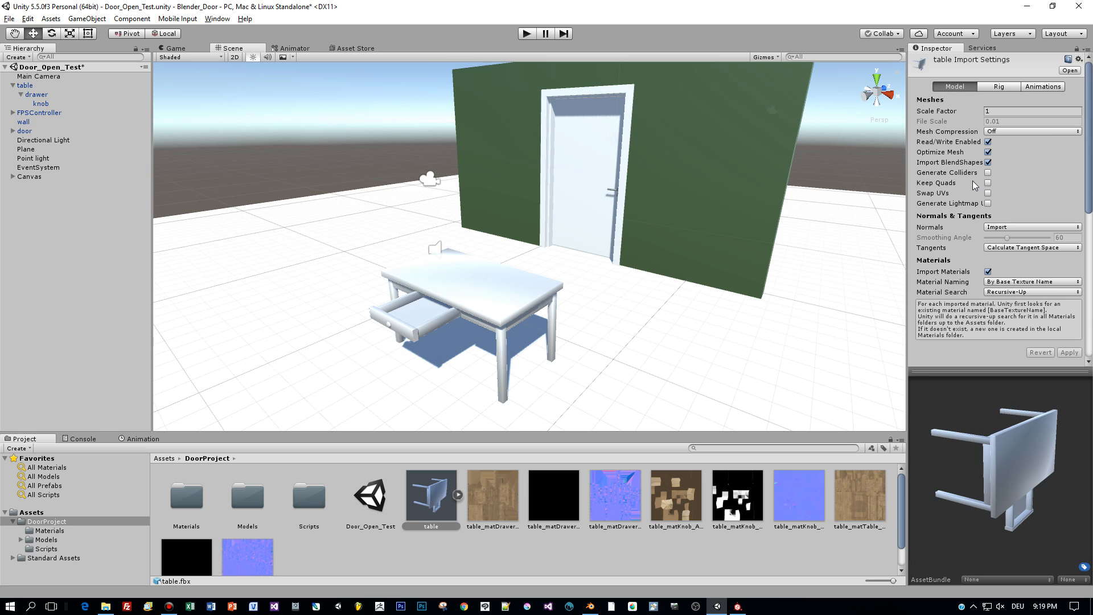
{"action": "left_click", "coordinate": [988, 173]}
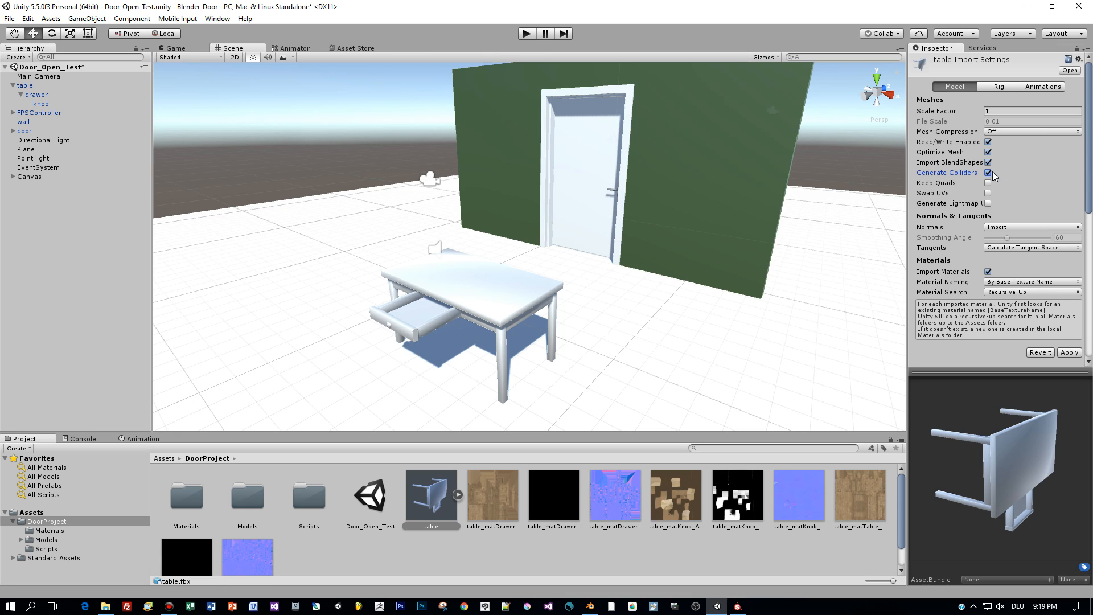
{"action": "left_click", "coordinate": [1069, 353]}
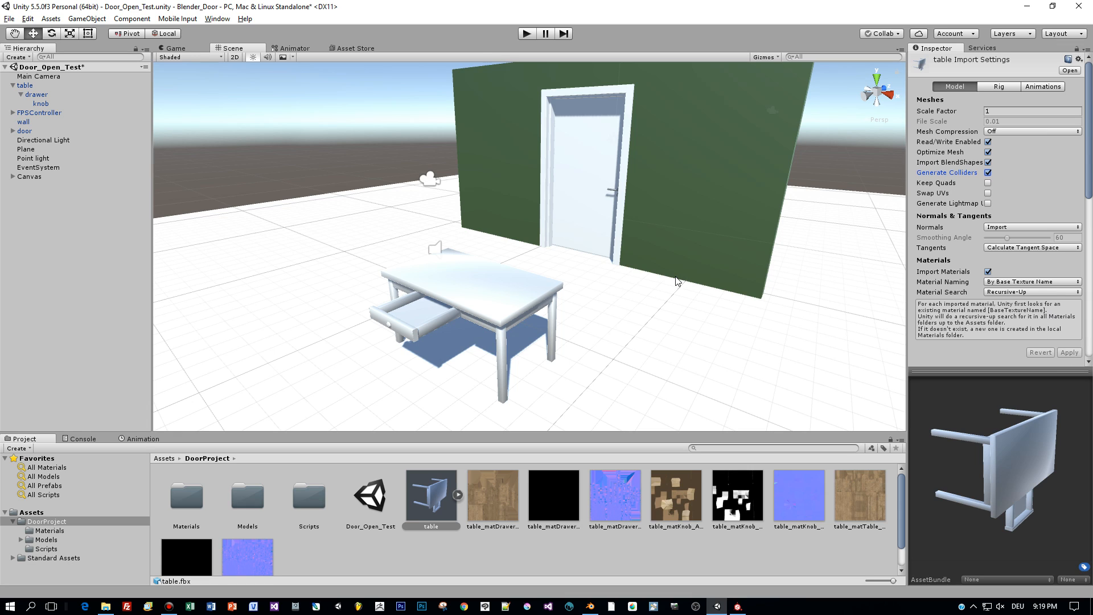
Step: Slide the drawer along its Y axis into the table until it is closed
{"action": "left_click", "coordinate": [37, 95]}
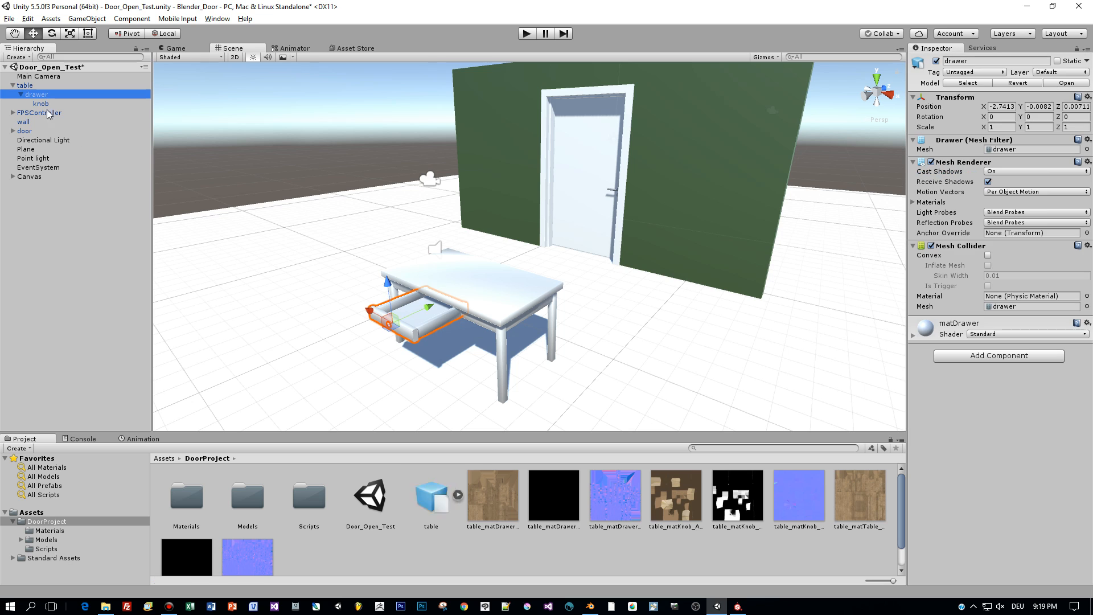
{"action": "left_click_drag", "start_coordinate": [429, 309], "coordinate": [482, 295]}
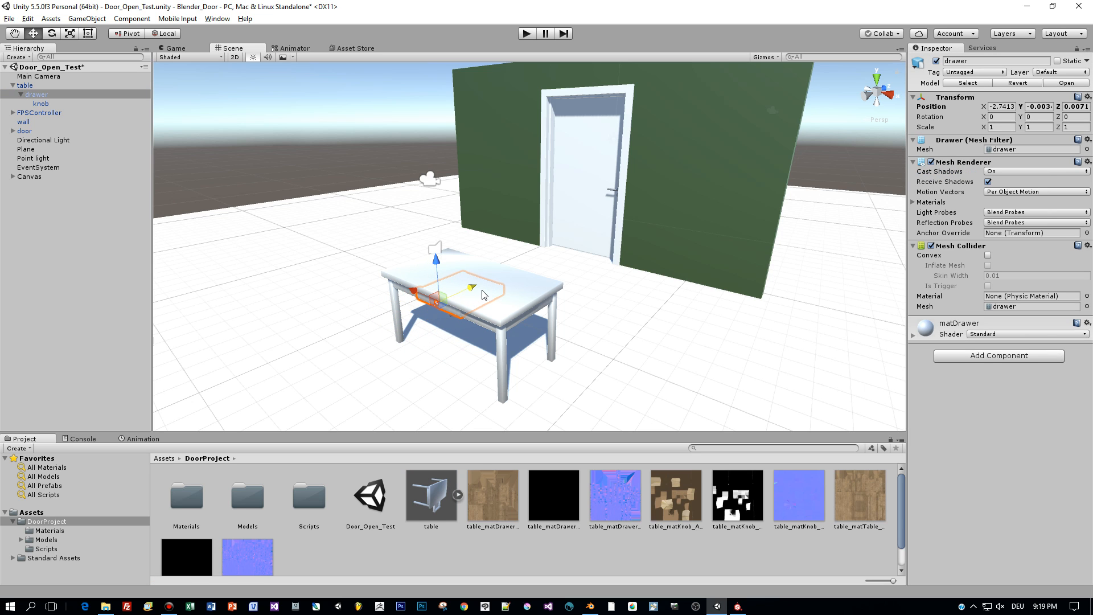
{"action": "key", "text": "f"}
{"action": "scroll", "coordinate": [471, 307], "scroll_direction": "up", "scroll_amount": 2}
{"action": "left_click_drag", "start_coordinate": [471, 309], "coordinate": [520, 310], "text": "alt"}
Step: Assign the table_matTable AlbedoTransparency and MetallicSmoothness textures to the Albedo and Metallic maps of the table's matTable material
{"action": "left_click", "coordinate": [27, 85]}
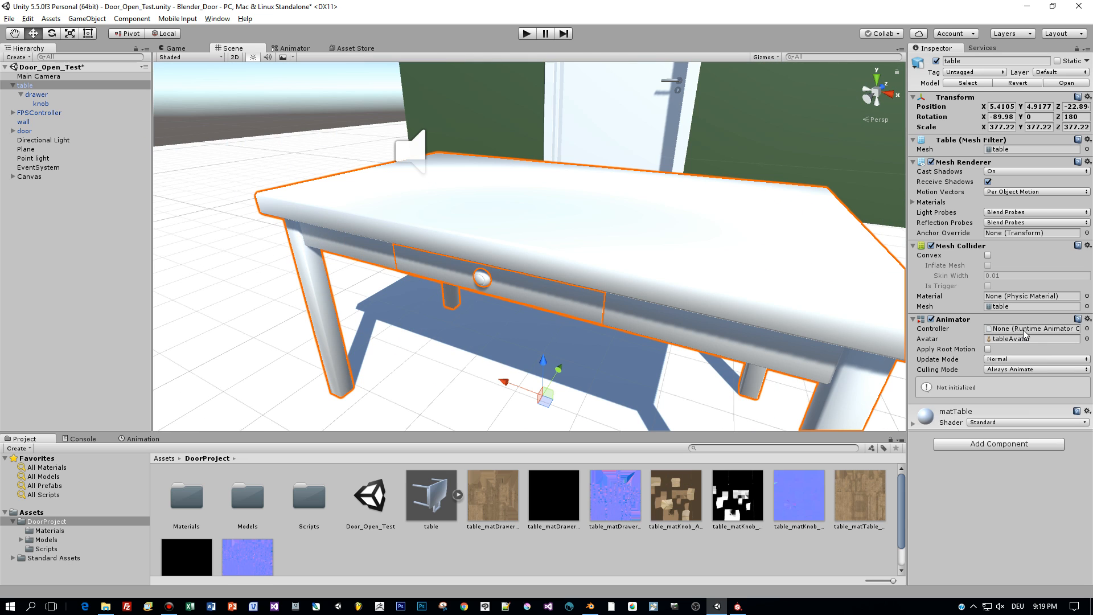
{"action": "left_click", "coordinate": [963, 416]}
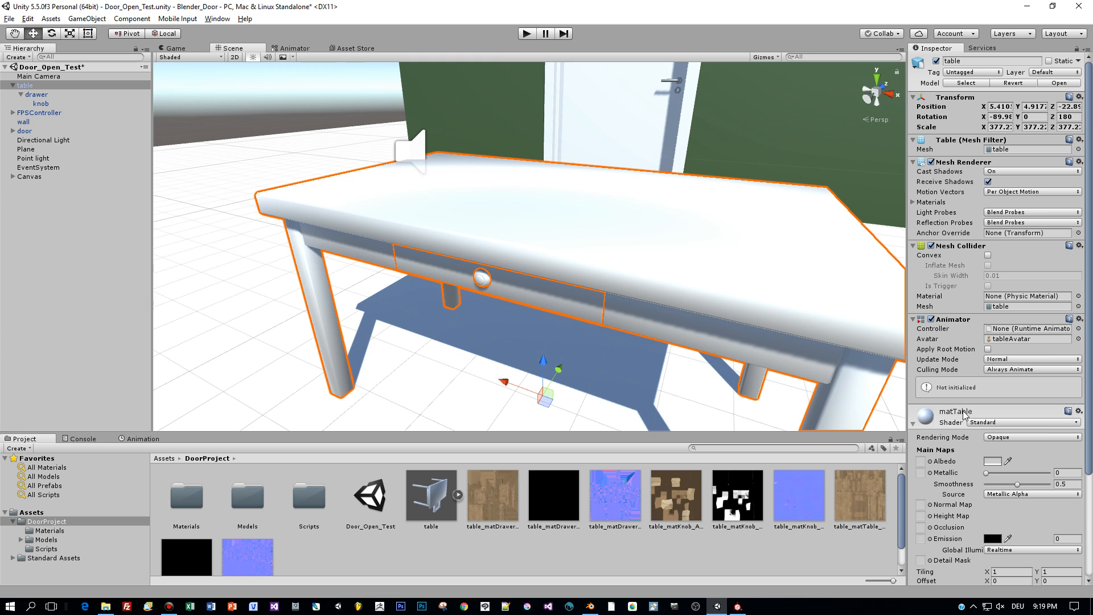
{"action": "left_click_drag", "start_coordinate": [861, 501], "coordinate": [921, 467]}
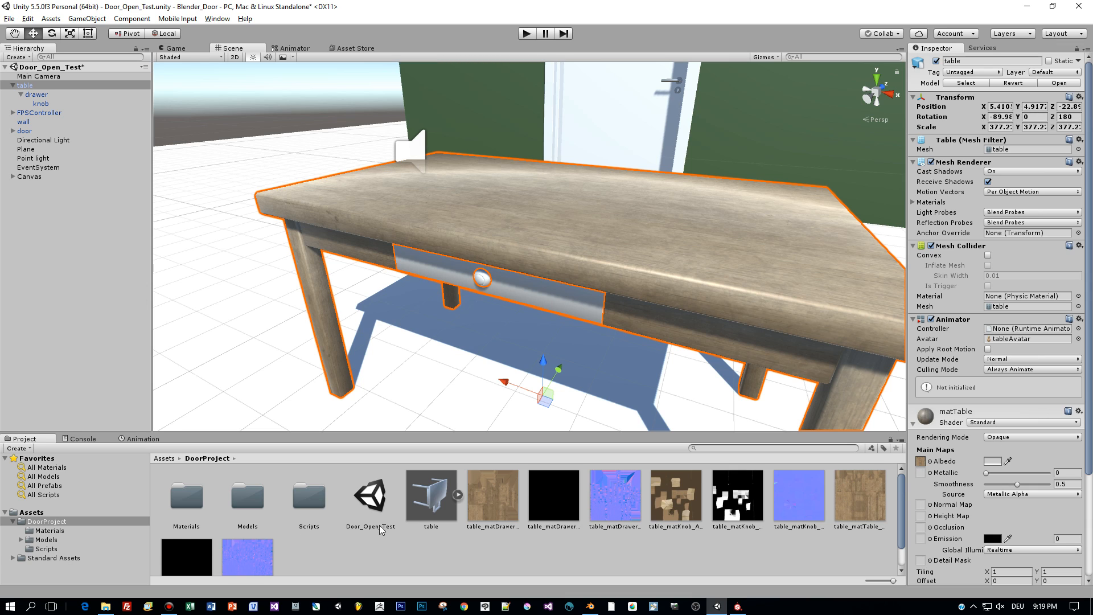
{"action": "scroll", "coordinate": [186, 558], "scroll_direction": "down", "scroll_amount": 1}
{"action": "left_click_drag", "start_coordinate": [187, 558], "coordinate": [922, 474]}
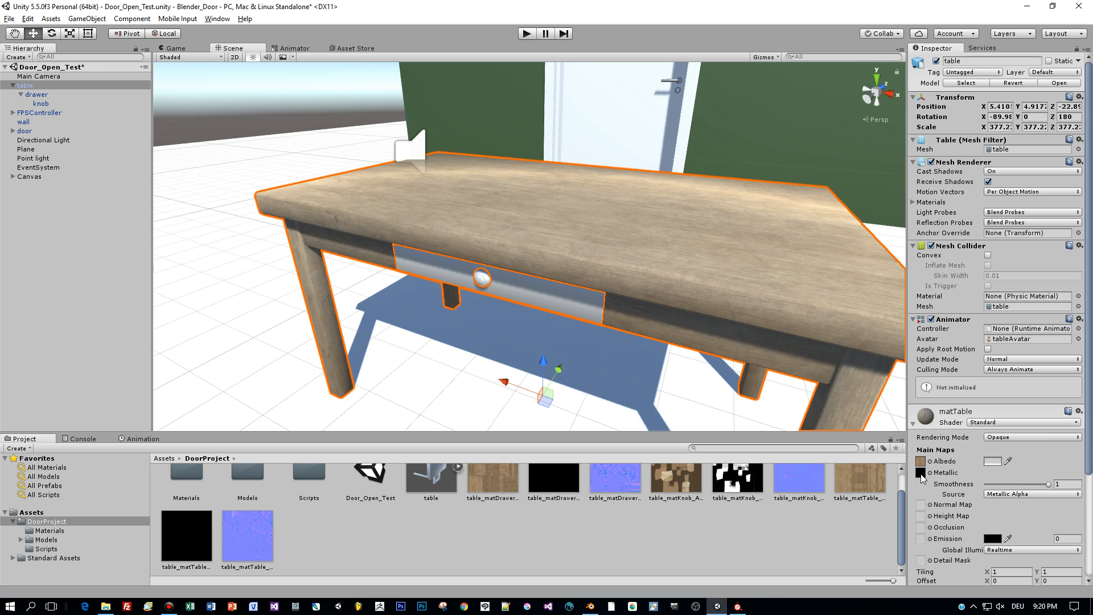
Step: Assign the table_matTable normal texture to matTable's Normal Map and fix its import type so it is marked as a normal map
{"action": "left_click_drag", "start_coordinate": [255, 534], "coordinate": [920, 505]}
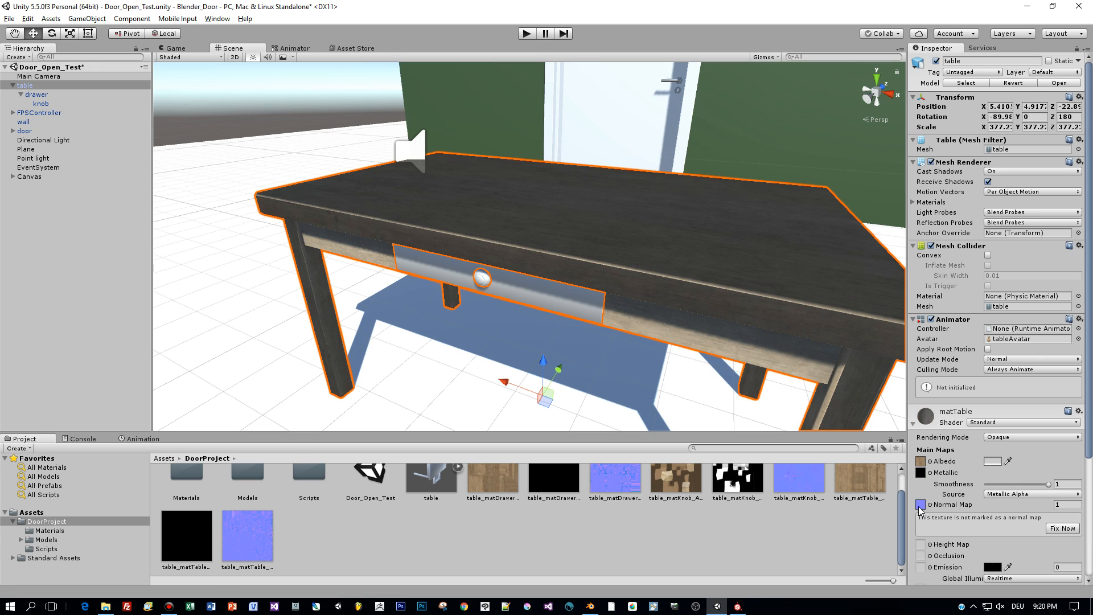
{"action": "left_click", "coordinate": [1060, 528]}
{"action": "mouse_move", "coordinate": [628, 354]}
{"action": "left_mouse_down", "text": "alt"}
{"action": "mouse_move", "coordinate": [787, 370]}
{"action": "mouse_move", "coordinate": [643, 357]}
{"action": "left_mouse_up", "text": "alt"}
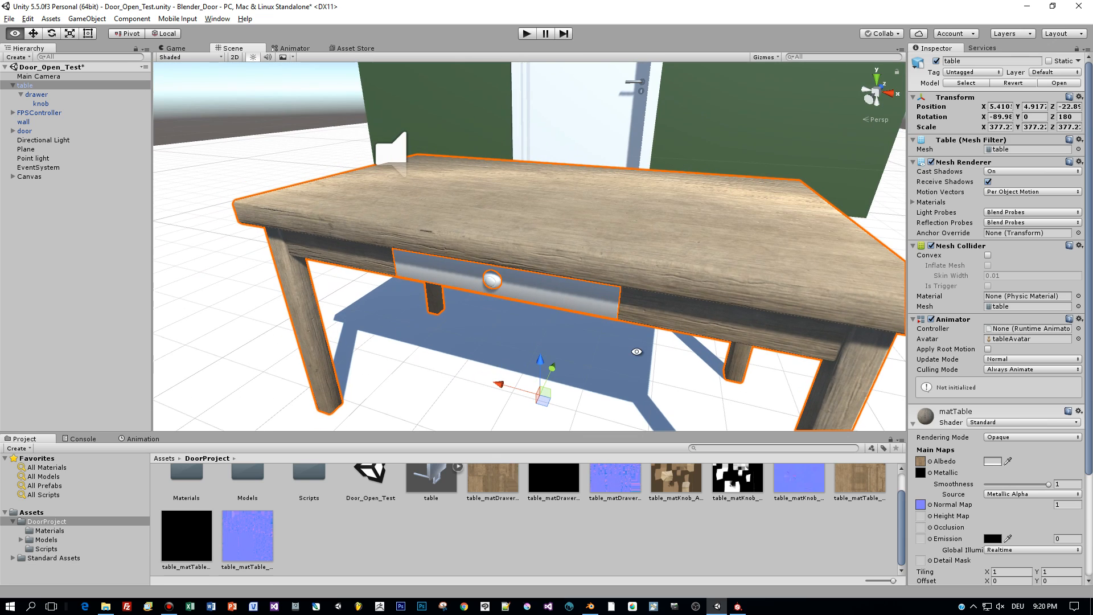
Step: Assign the table_matDrawer albedo, metallic and normal textures to the drawer's matDrawer material, marking the normal texture as a normal map
{"action": "left_click", "coordinate": [36, 94]}
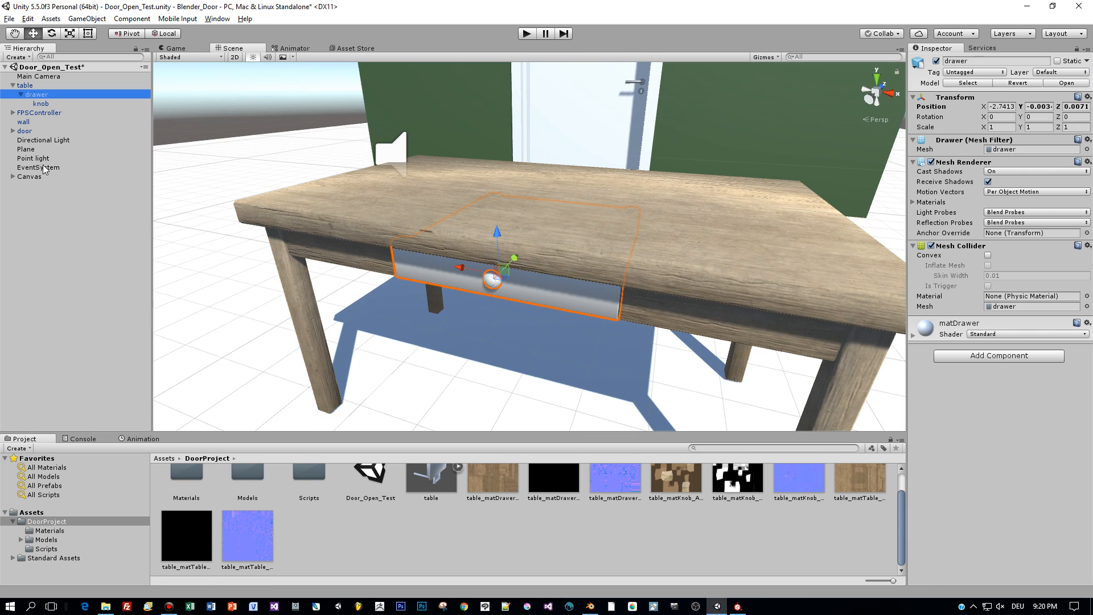
{"action": "left_click", "coordinate": [983, 324]}
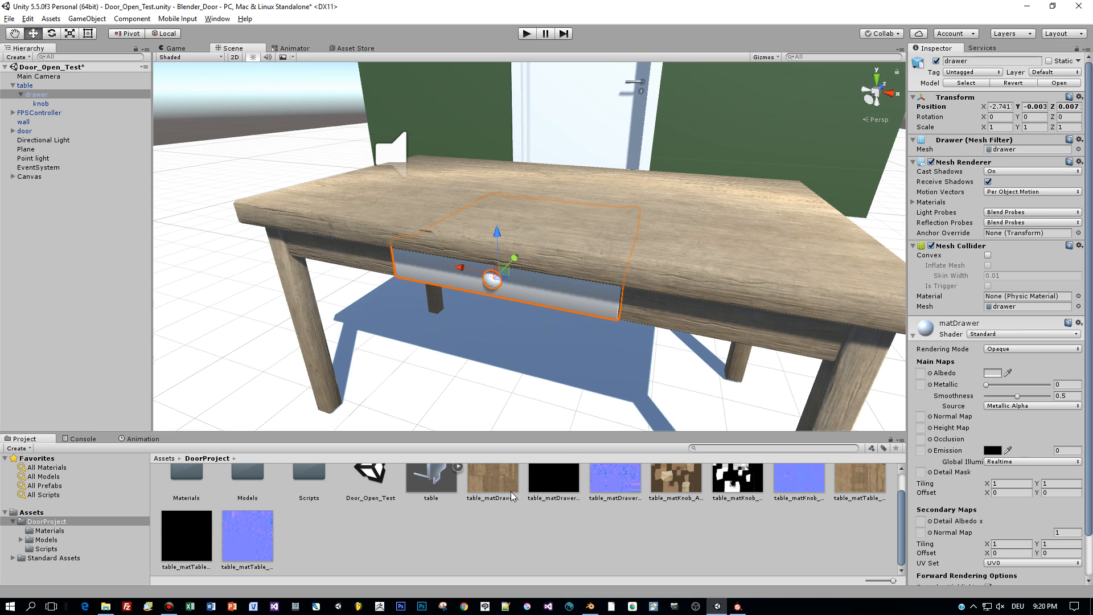
{"action": "scroll", "coordinate": [499, 482], "scroll_direction": "up", "scroll_amount": 1}
{"action": "left_click_drag", "start_coordinate": [493, 495], "coordinate": [934, 374]}
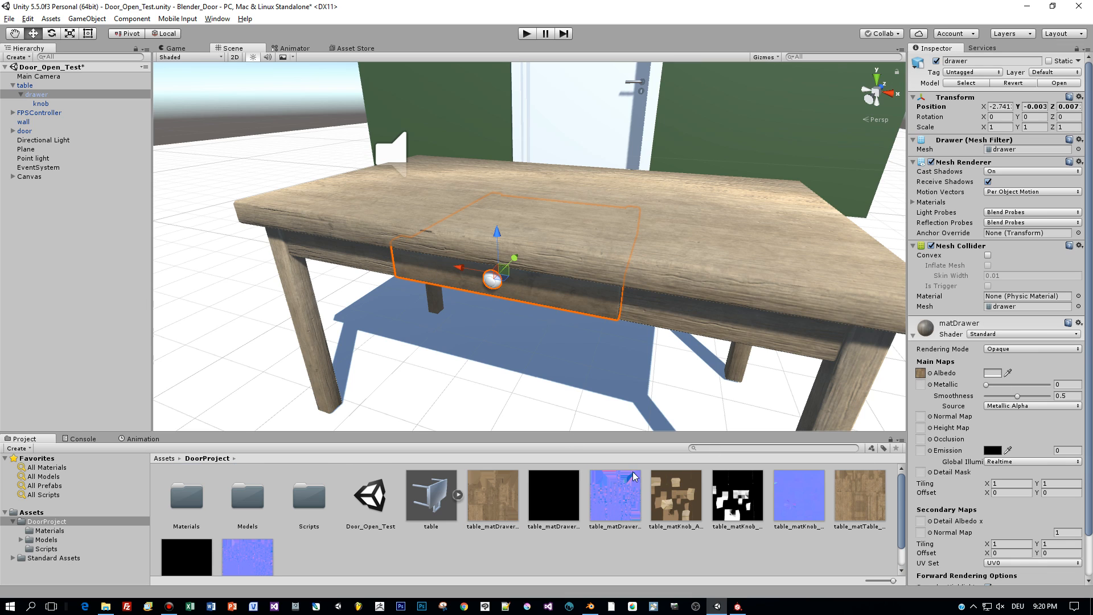
{"action": "left_click_drag", "start_coordinate": [929, 396], "coordinate": [921, 420]}
{"action": "left_click", "coordinate": [1062, 440]}
{"action": "left_click_drag", "start_coordinate": [554, 496], "coordinate": [921, 386]}
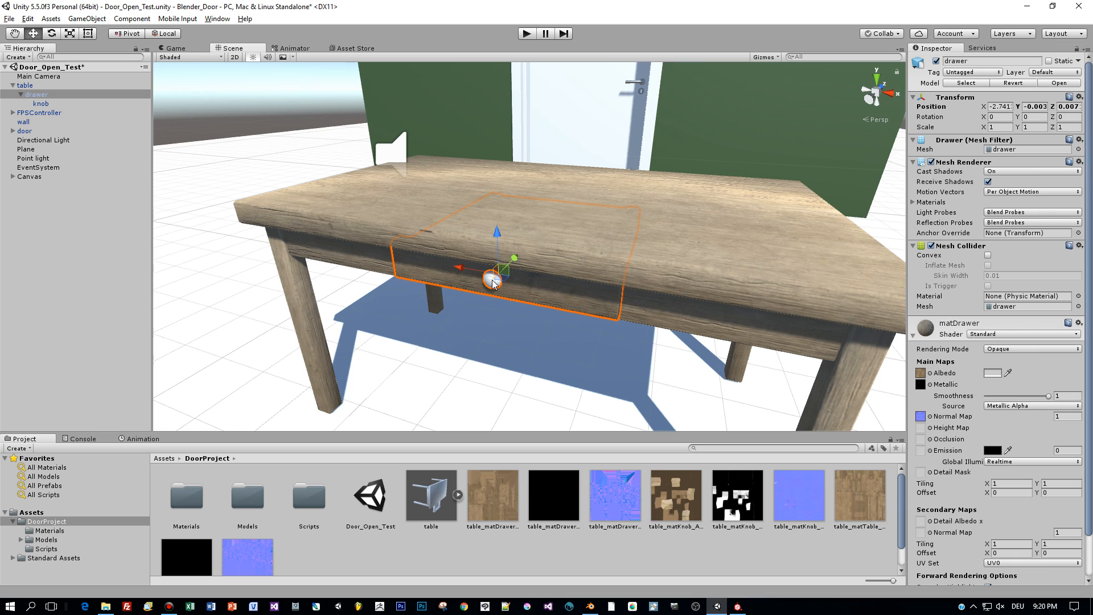
Step: Assign the table_matKnob albedo, metallic and normal textures to the knob's matKnob material, marking the normal texture as a normal map
{"action": "left_click", "coordinate": [42, 104]}
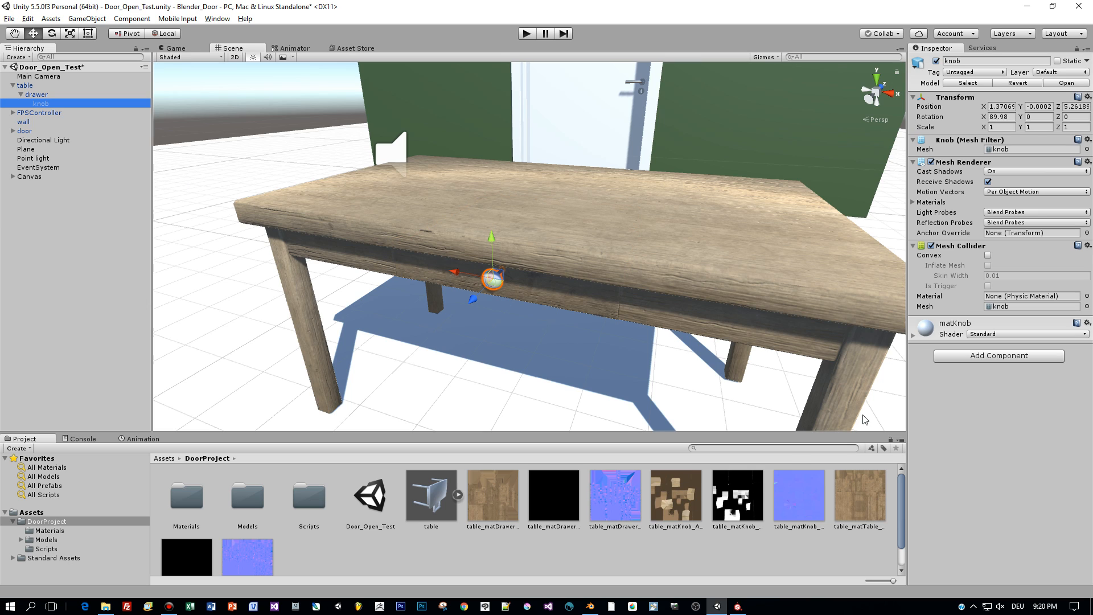
{"action": "left_click", "coordinate": [955, 325]}
{"action": "left_click_drag", "start_coordinate": [716, 499], "coordinate": [922, 375]}
{"action": "left_click_drag", "start_coordinate": [743, 504], "coordinate": [920, 385]}
{"action": "left_click_drag", "start_coordinate": [796, 499], "coordinate": [923, 417]}
{"action": "left_click", "coordinate": [1062, 440]}
{"action": "left_click_drag", "start_coordinate": [512, 321], "coordinate": [668, 324], "text": "alt"}
{"action": "left_click", "coordinate": [33, 94]}
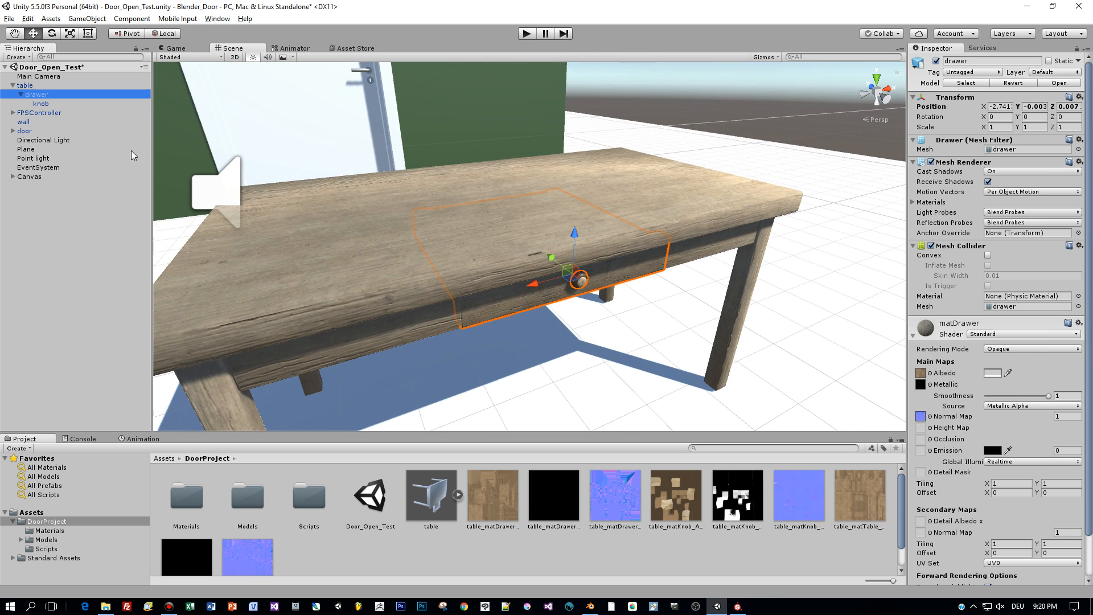
{"action": "left_click_drag", "start_coordinate": [552, 263], "coordinate": [379, 278]}
{"action": "left_click_drag", "start_coordinate": [374, 282], "coordinate": [541, 285], "text": "alt"}
{"action": "scroll", "coordinate": [358, 326], "scroll_direction": "up", "scroll_amount": 5}
Step: Scale the whole table up uniformly to about 523.9 on all three axes
{"action": "double_click", "coordinate": [23, 85]}
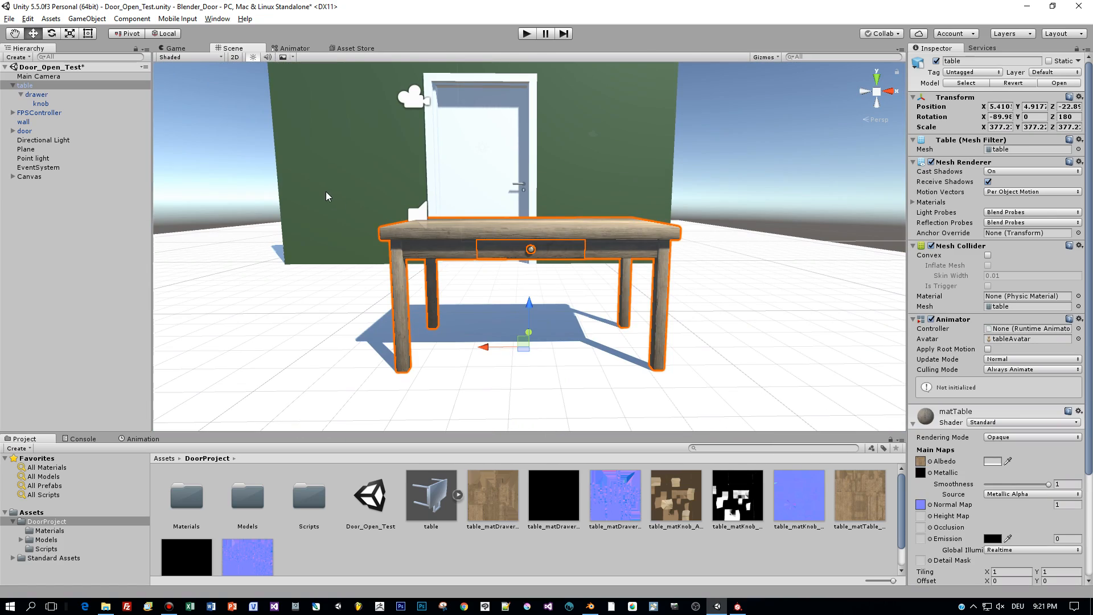
{"action": "left_click", "coordinate": [69, 33]}
{"action": "left_click_drag", "start_coordinate": [521, 341], "coordinate": [553, 352]}
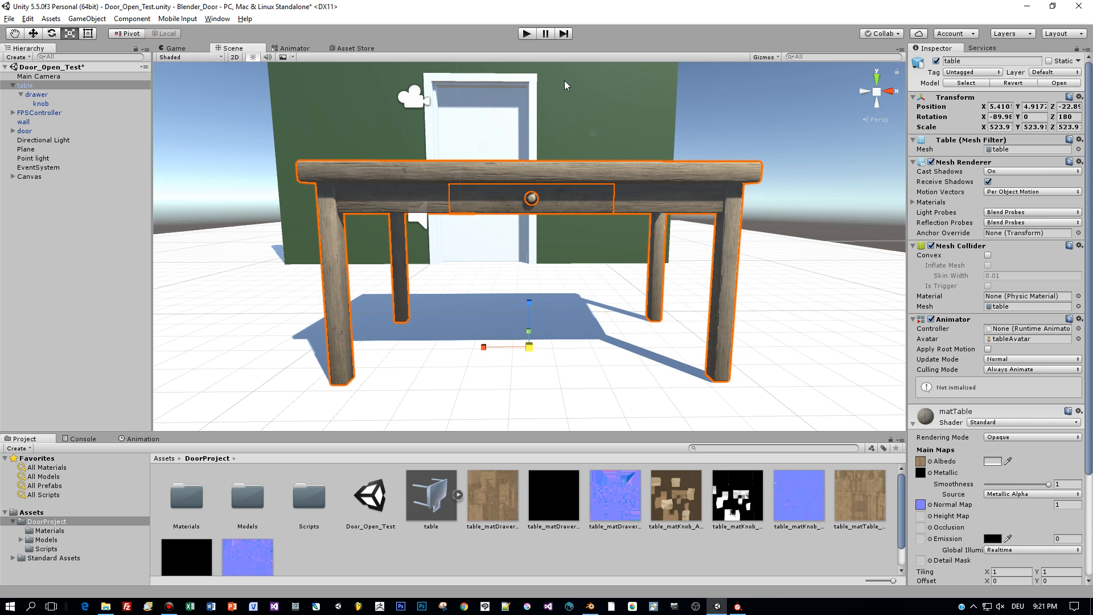
Step: Run the scene in play mode and walk around the table to examine its size, textures and collision
{"action": "left_click", "coordinate": [527, 34]}
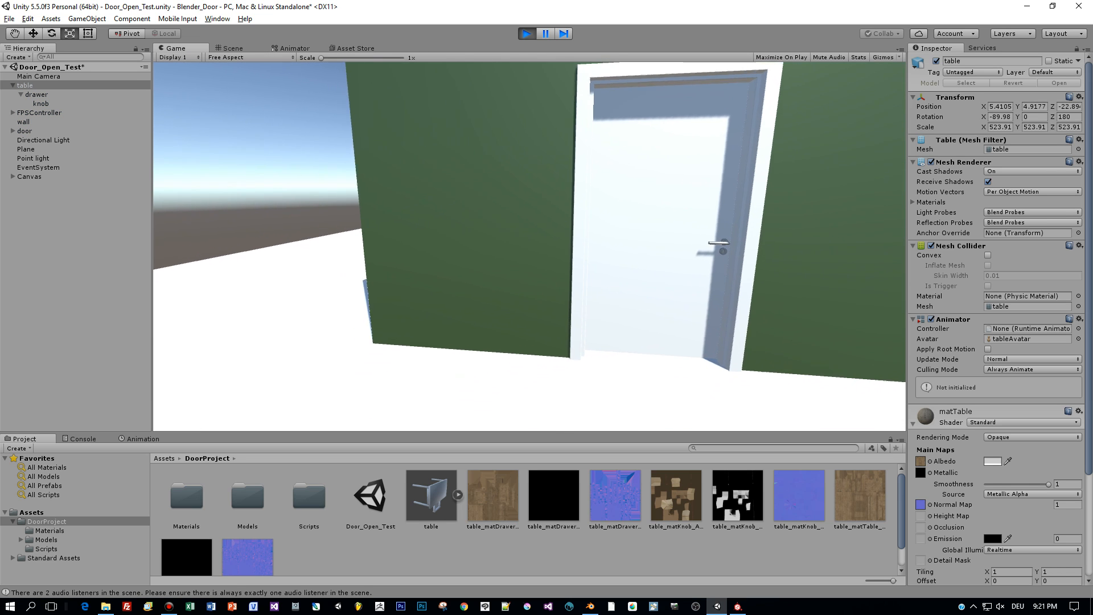
{"action": "key", "text": "w"}
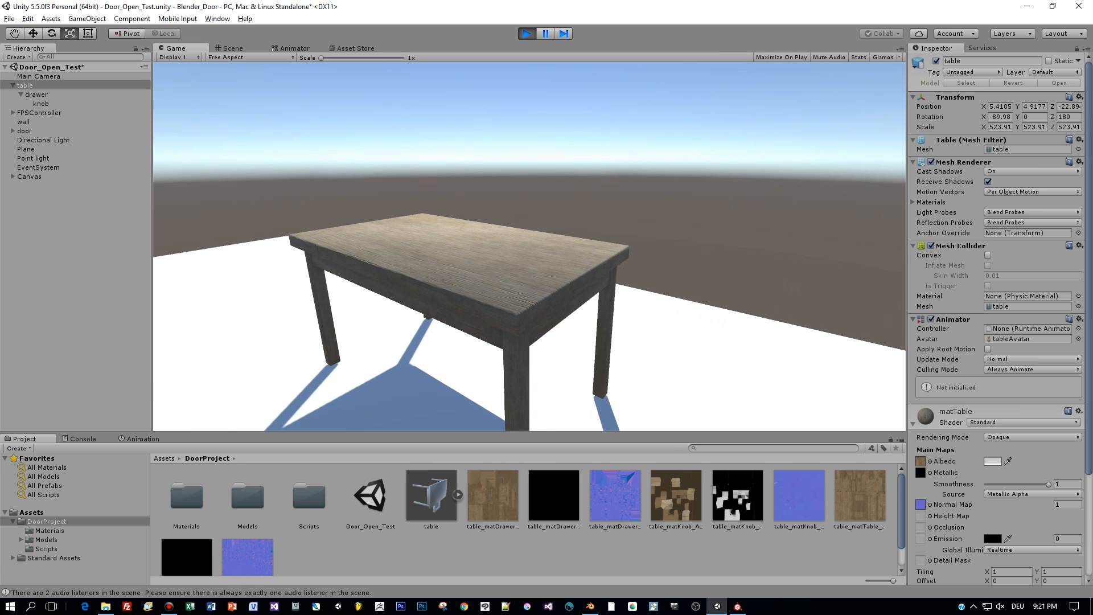
{"action": "key", "text": "w"}
{"action": "key", "text": "w"}
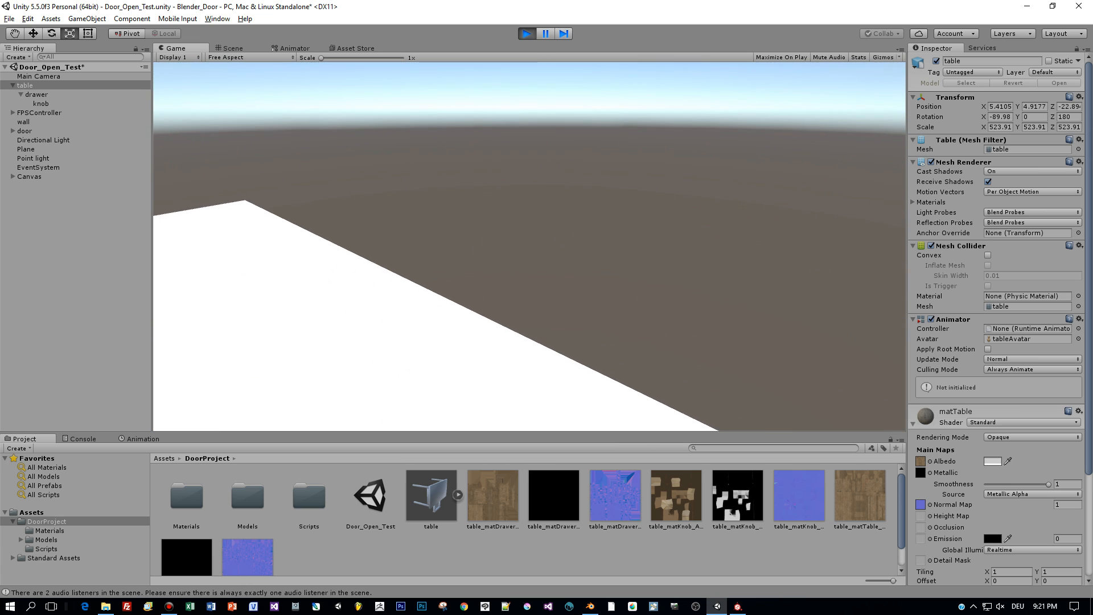
{"action": "key", "text": "w"}
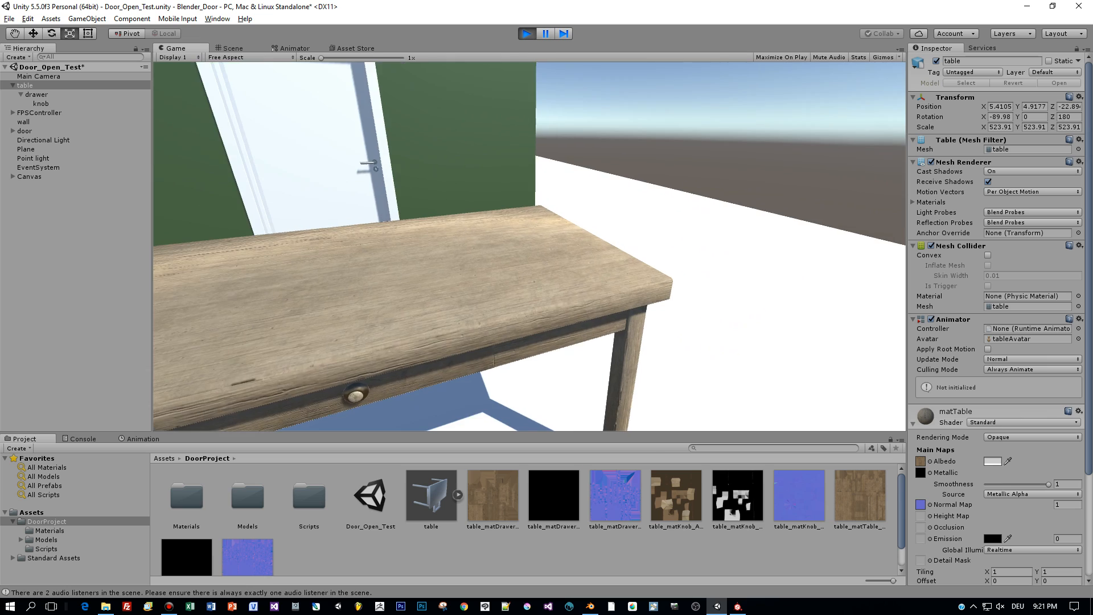
{"action": "key", "text": "w"}
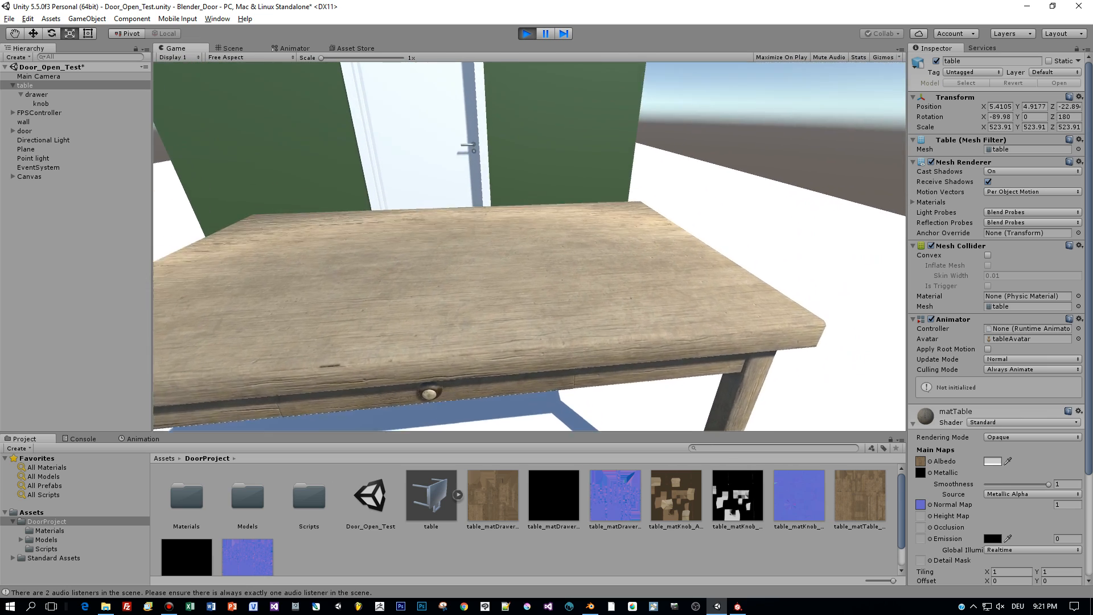
{"action": "key", "text": "s"}
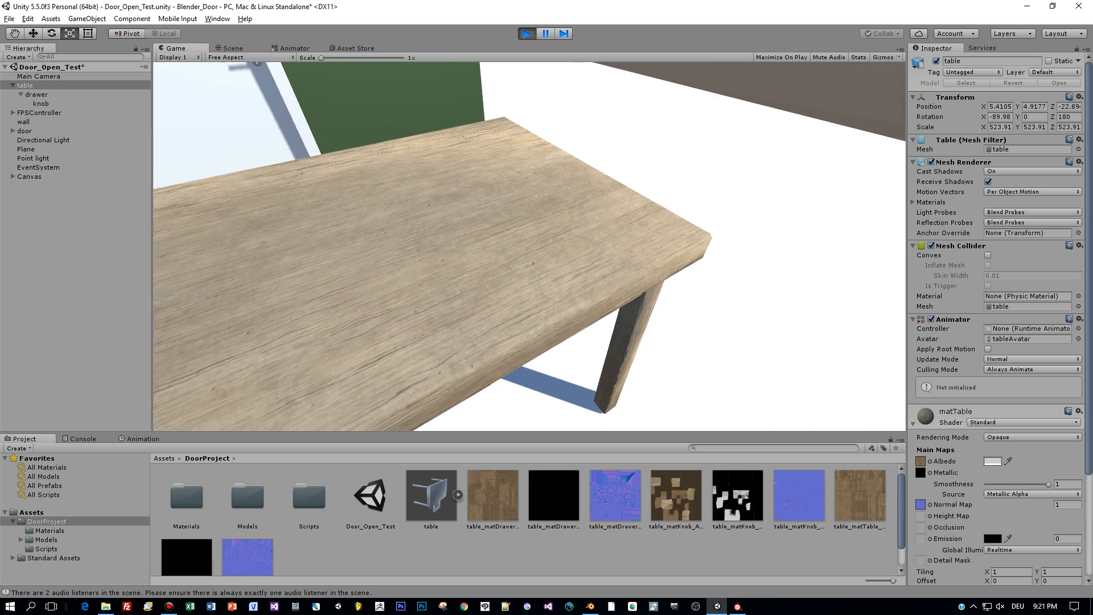
{"action": "key", "text": "s"}
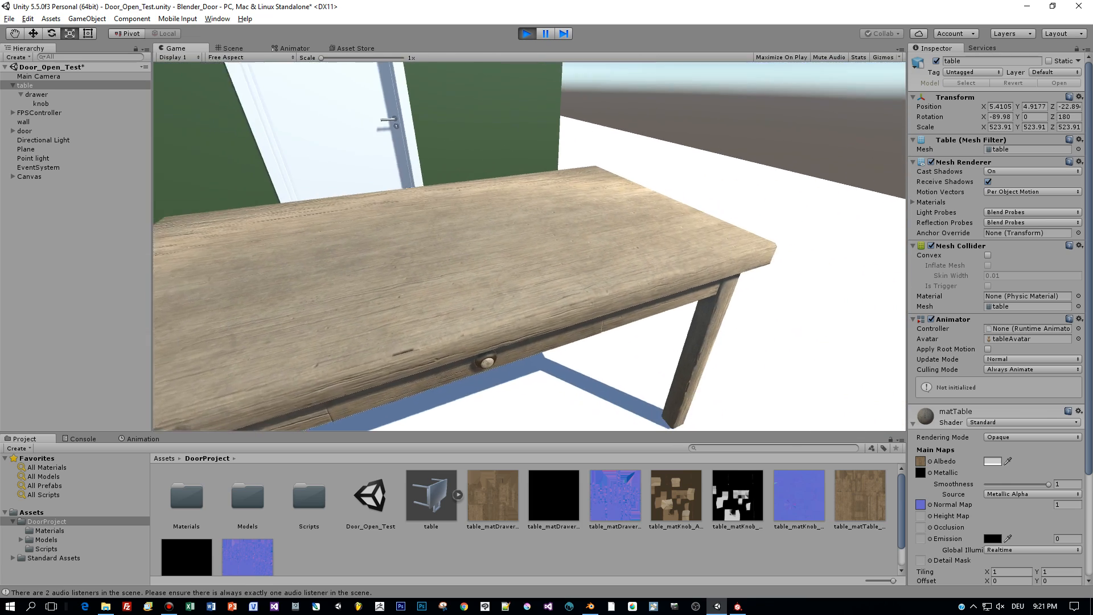
{"action": "key", "text": "w"}
{"action": "key", "text": "w"}
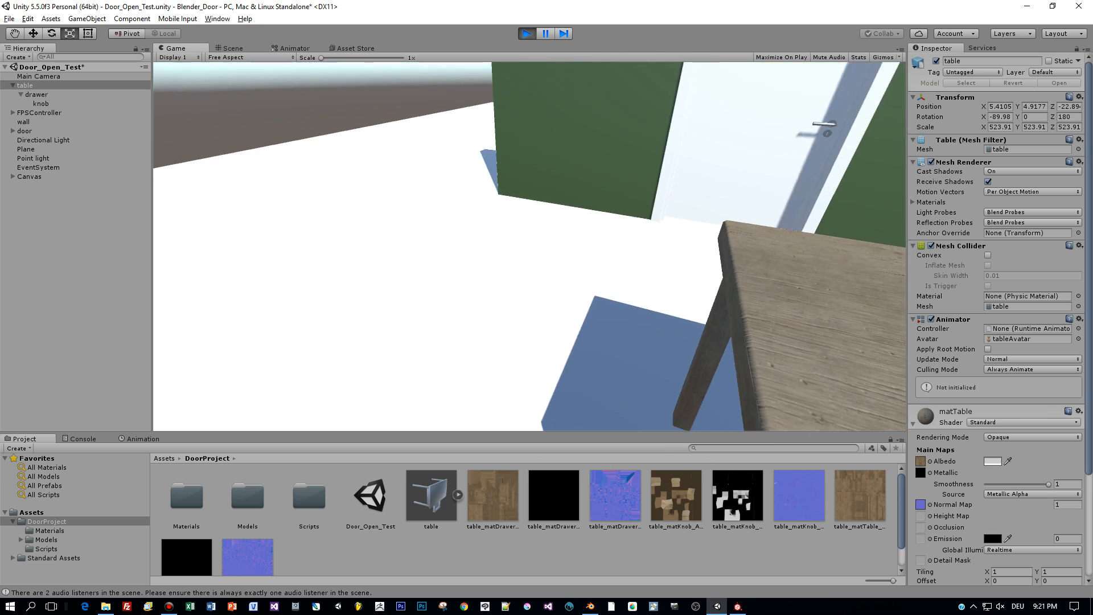
{"action": "key", "text": "w"}
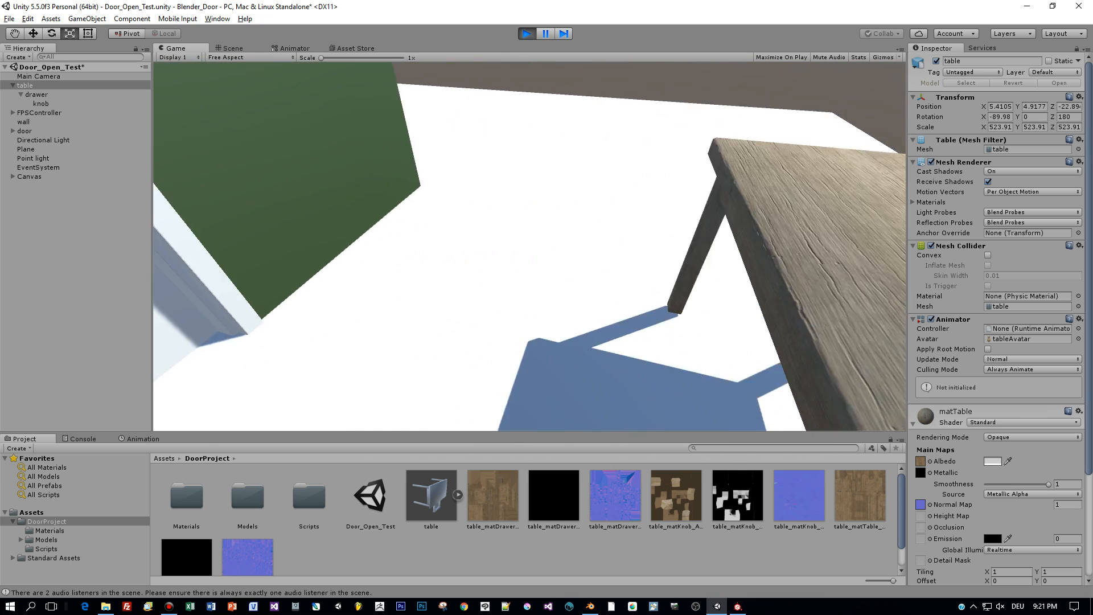
Step: Open the door in the running game, walk through it to the table, and stop play mode
{"action": "key", "text": "e"}
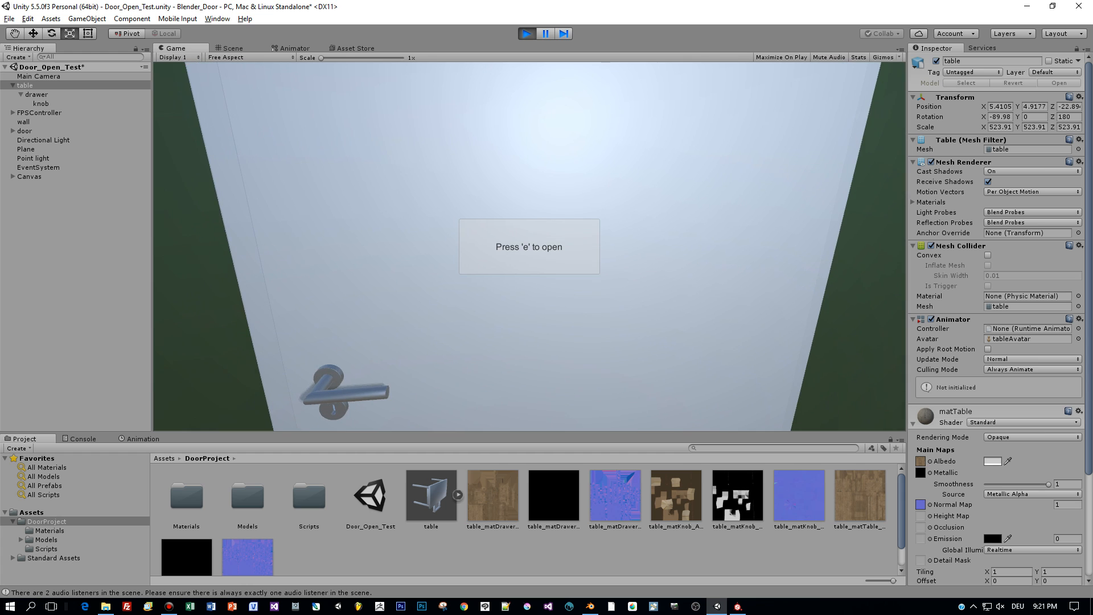
{"action": "key", "text": "e"}
{"action": "key", "text": "w"}
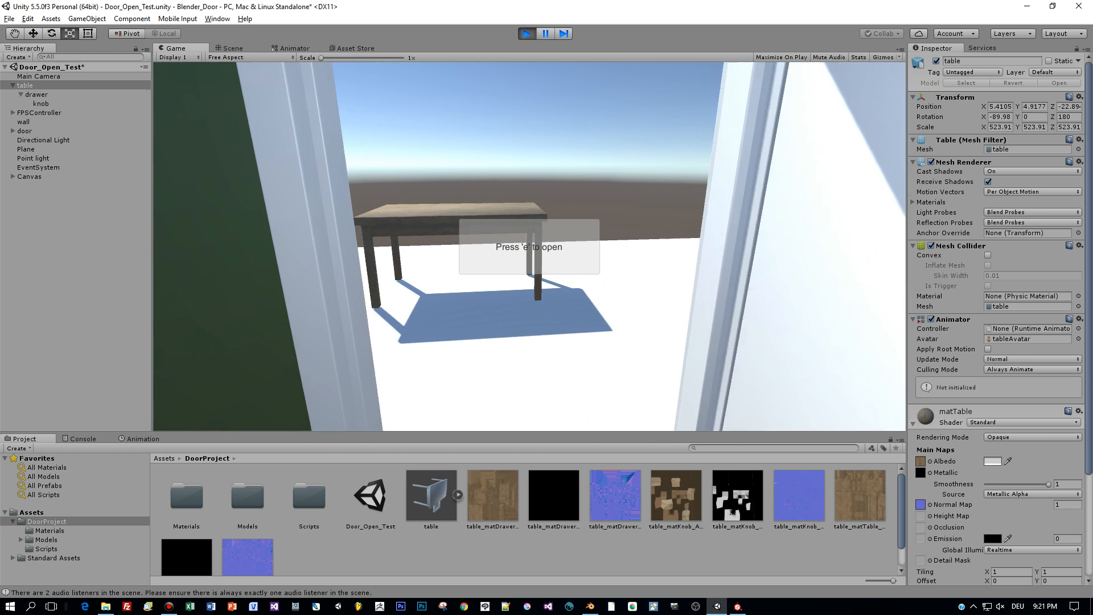
{"action": "key", "text": "w"}
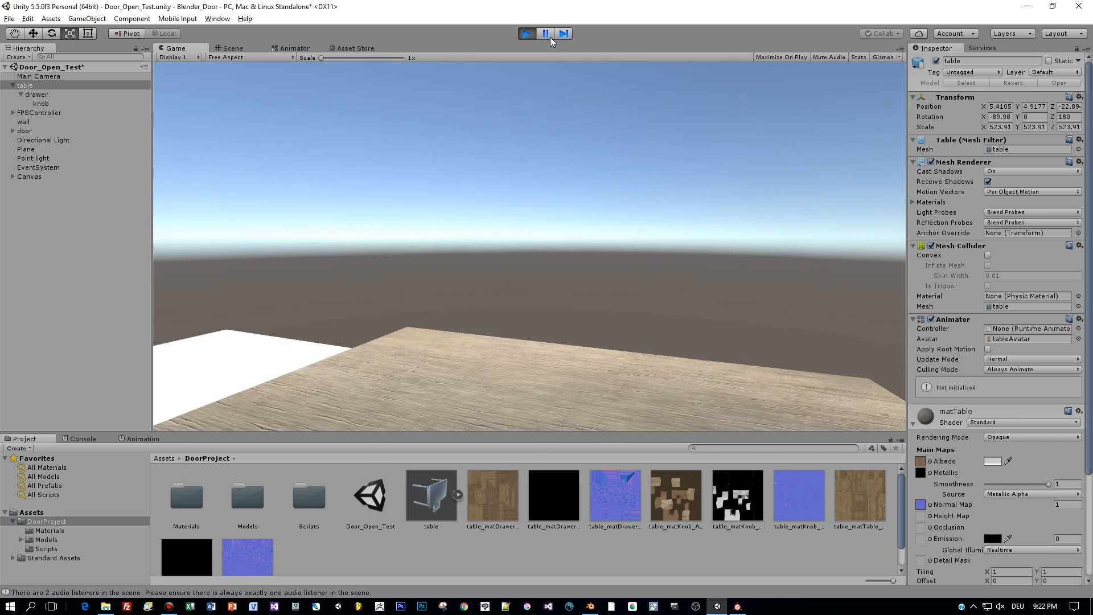
{"action": "left_click", "coordinate": [526, 34]}
Step: Expand the table model asset and apply its Open animation clip to the table in the scene
{"action": "scroll", "coordinate": [534, 199], "scroll_direction": "down", "scroll_amount": 2}
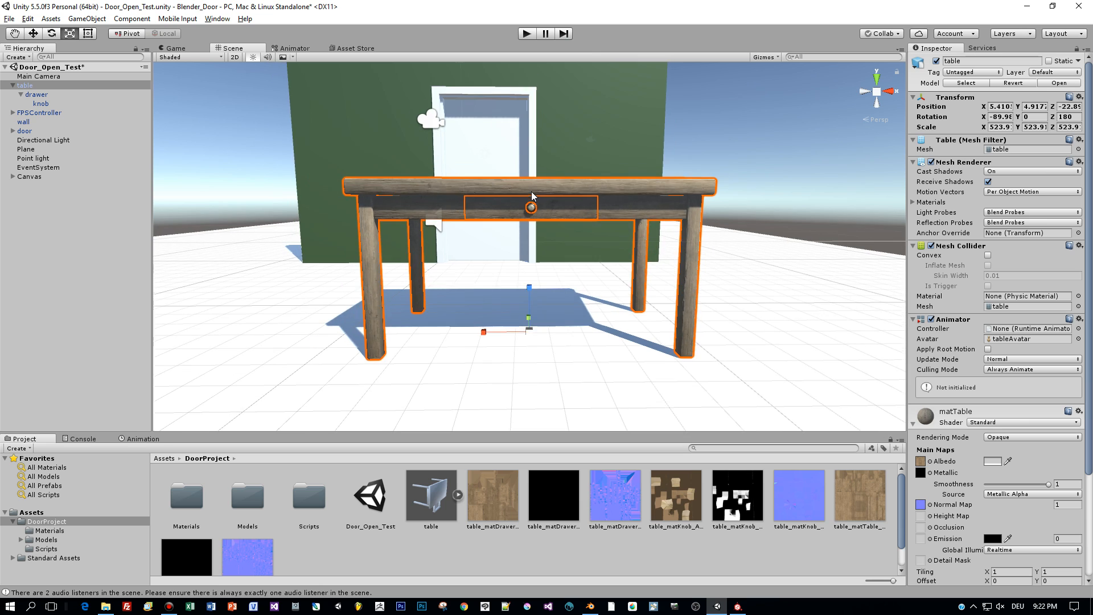
{"action": "left_click_drag", "start_coordinate": [550, 222], "coordinate": [675, 319], "text": "alt"}
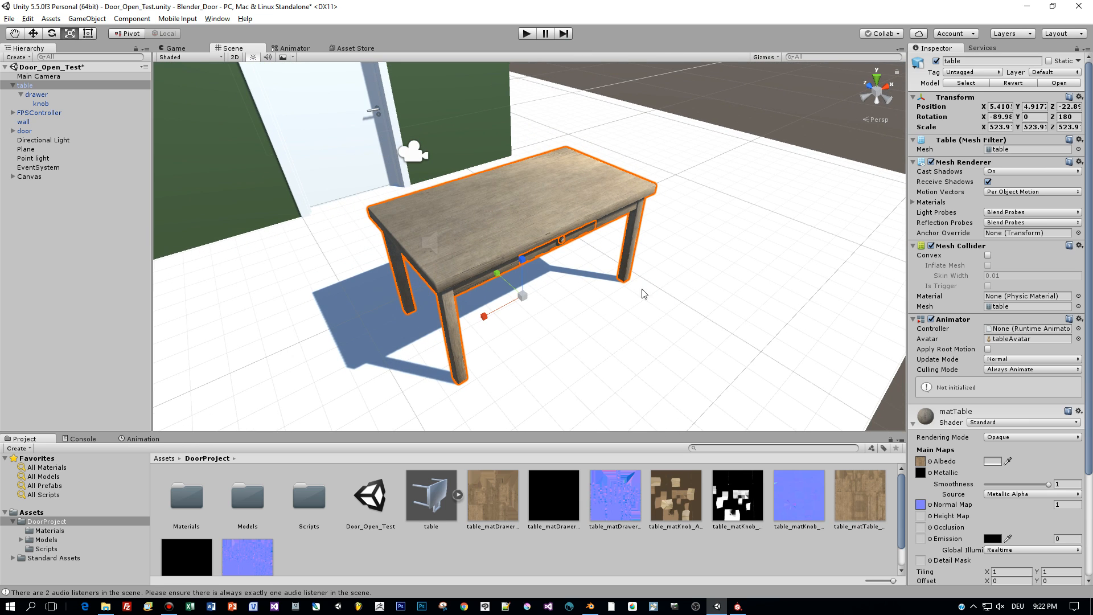
{"action": "left_click", "coordinate": [457, 495]}
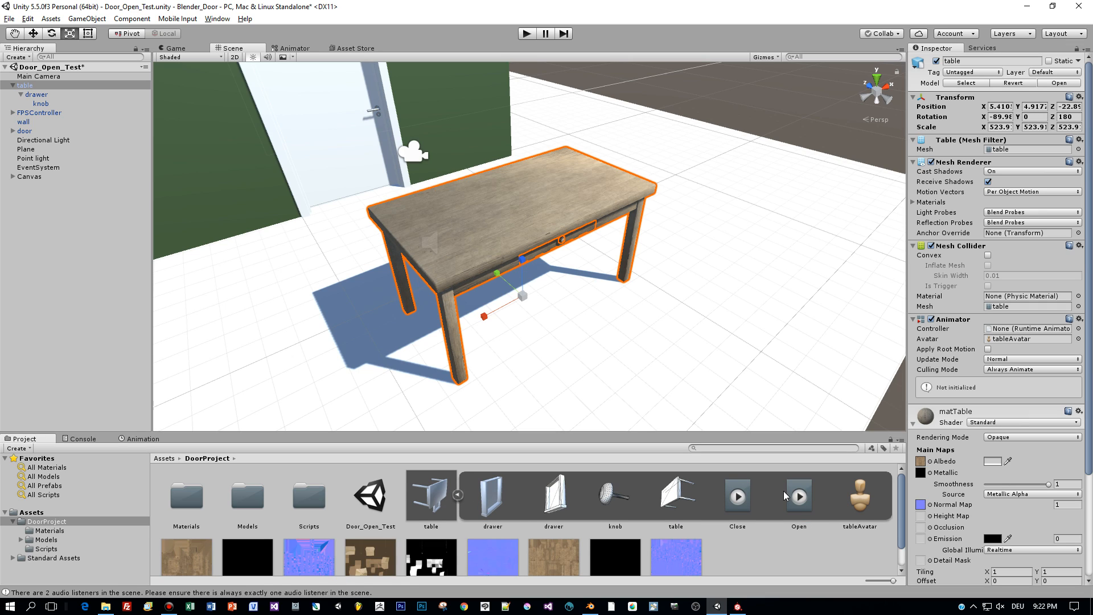
{"action": "left_click_drag", "start_coordinate": [806, 497], "coordinate": [439, 203]}
{"action": "left_click_drag", "start_coordinate": [501, 221], "coordinate": [498, 221]}
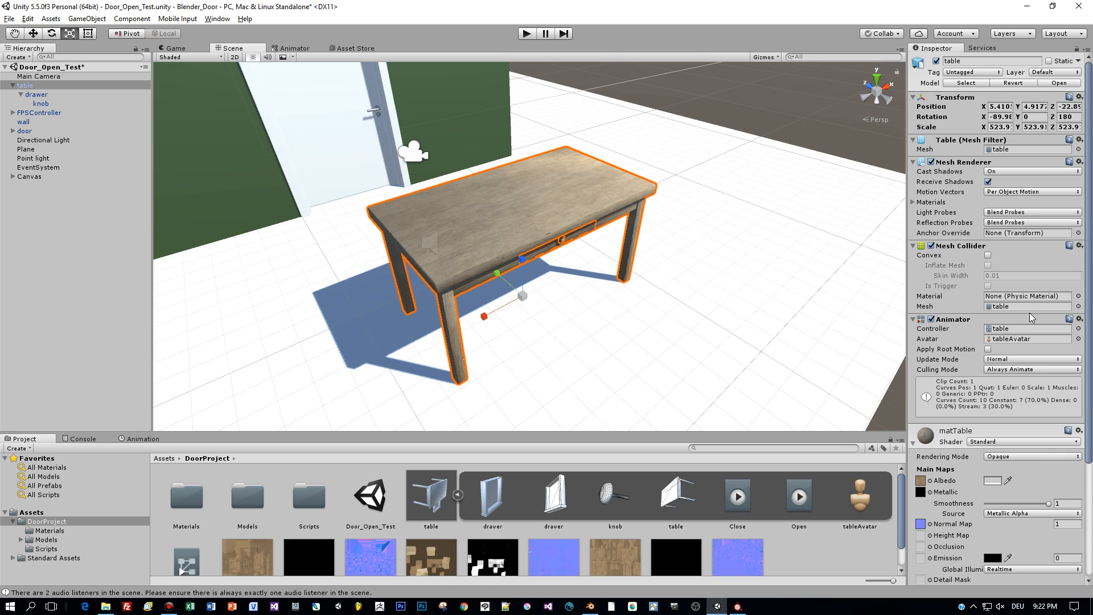
Step: Open the table's animator controller and place the Open state beside the Entry node
{"action": "left_click", "coordinate": [1019, 331]}
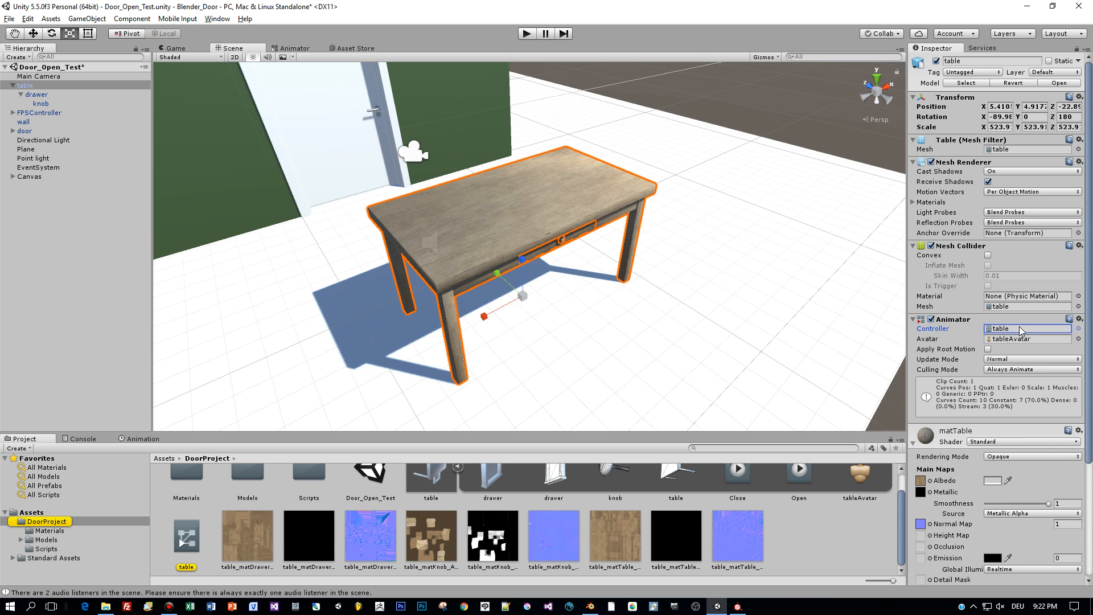
{"action": "double_click", "coordinate": [1020, 329]}
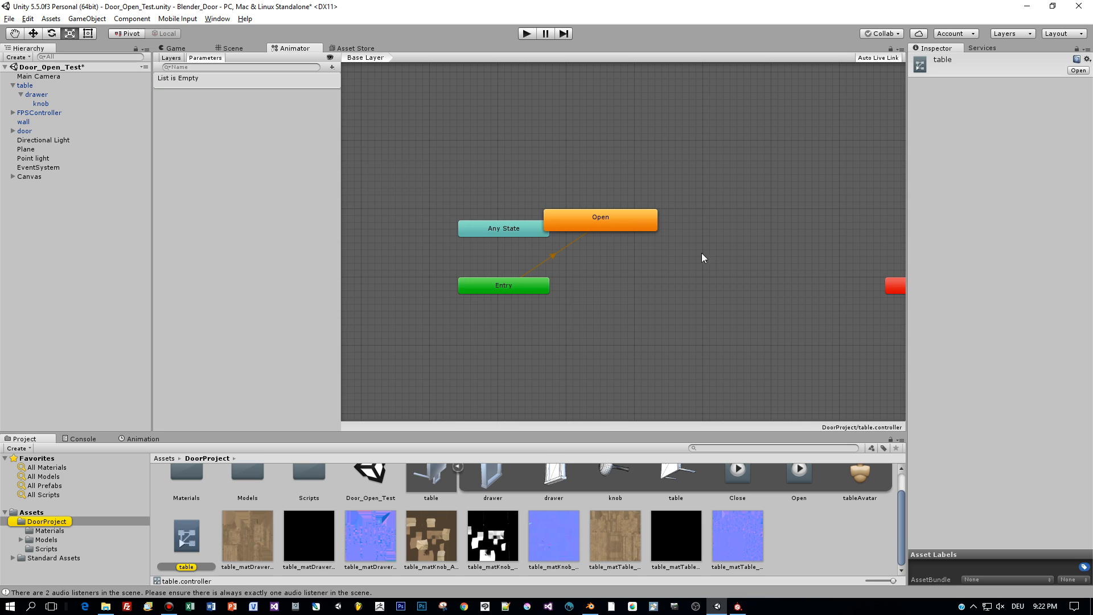
{"action": "left_click_drag", "start_coordinate": [629, 227], "coordinate": [678, 290]}
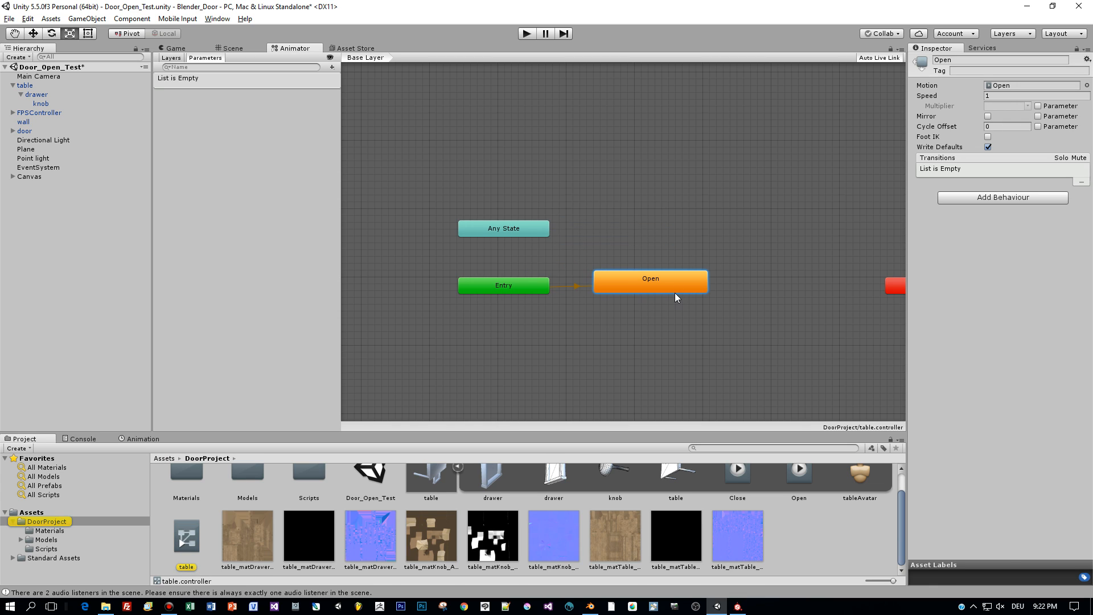
Step: Create an empty state above the Open state and make it the layer's default state
{"action": "right_click", "coordinate": [667, 172]}
{"action": "mouse_move", "coordinate": [700, 175]}
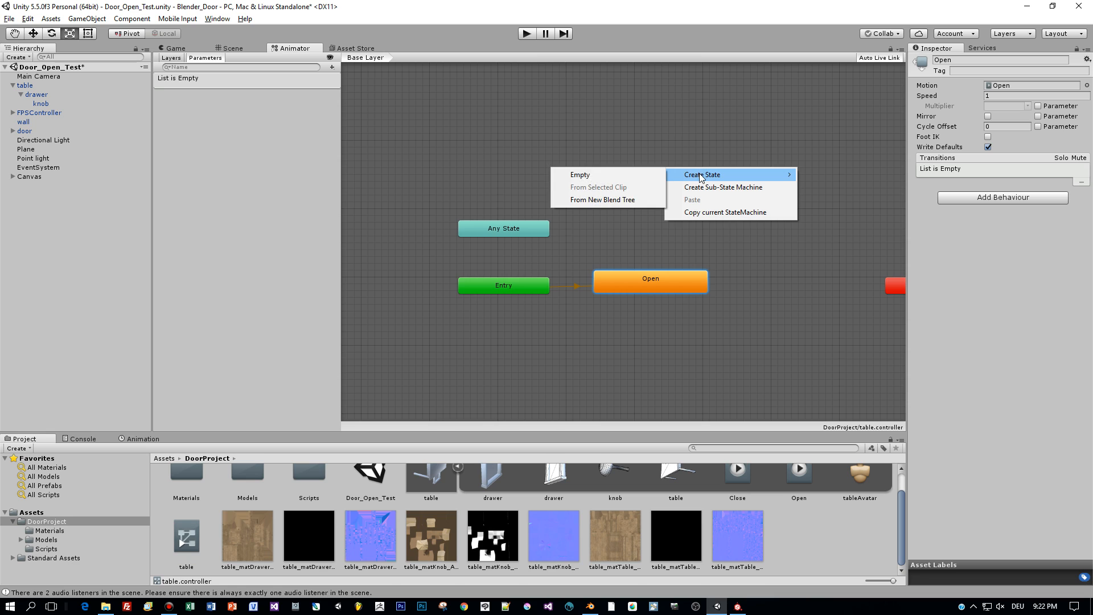
{"action": "left_click", "coordinate": [600, 176]}
{"action": "left_click_drag", "start_coordinate": [671, 197], "coordinate": [637, 222]}
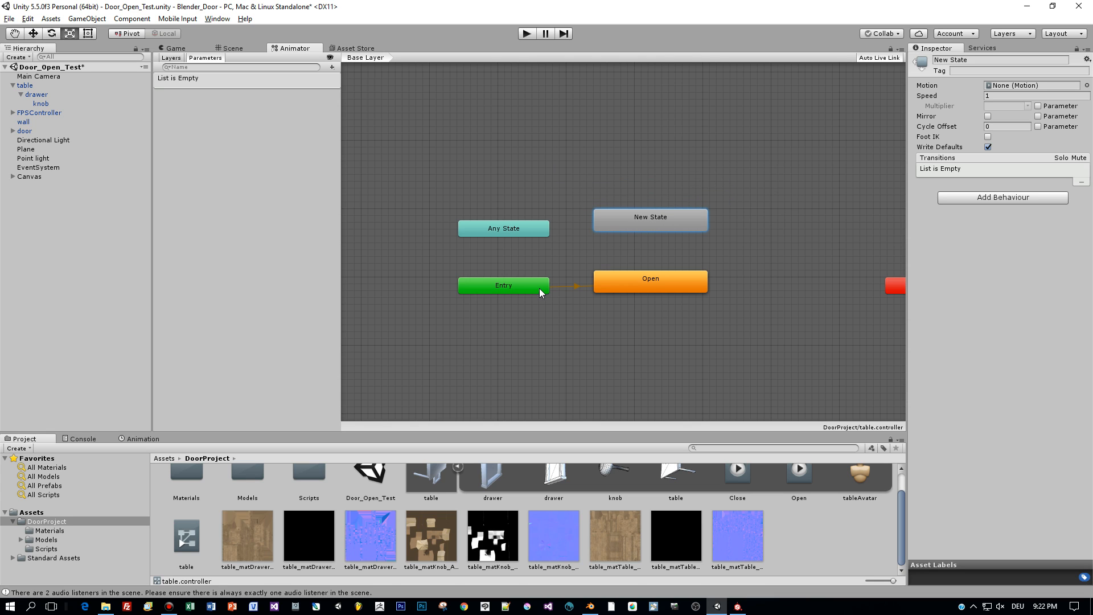
{"action": "right_click", "coordinate": [634, 223]}
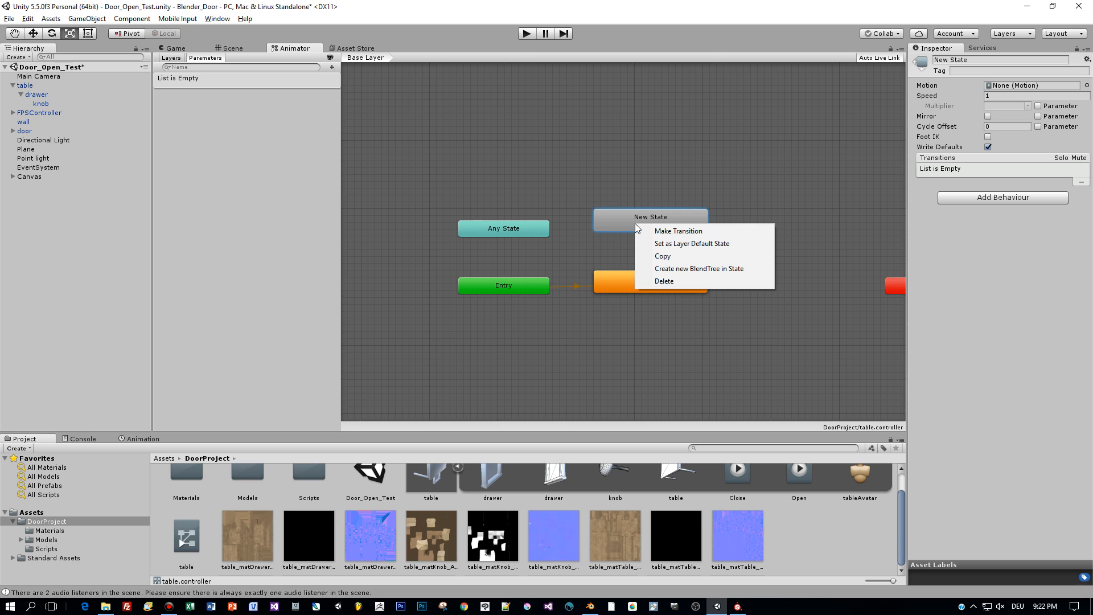
{"action": "left_click", "coordinate": [682, 243]}
Step: Rearrange the state graph with New State below Entry, Open moved slightly down, and Any State above Open
{"action": "left_click_drag", "start_coordinate": [661, 289], "coordinate": [658, 327]}
{"action": "left_click_drag", "start_coordinate": [640, 224], "coordinate": [496, 378]}
{"action": "left_click_drag", "start_coordinate": [525, 227], "coordinate": [660, 218]}
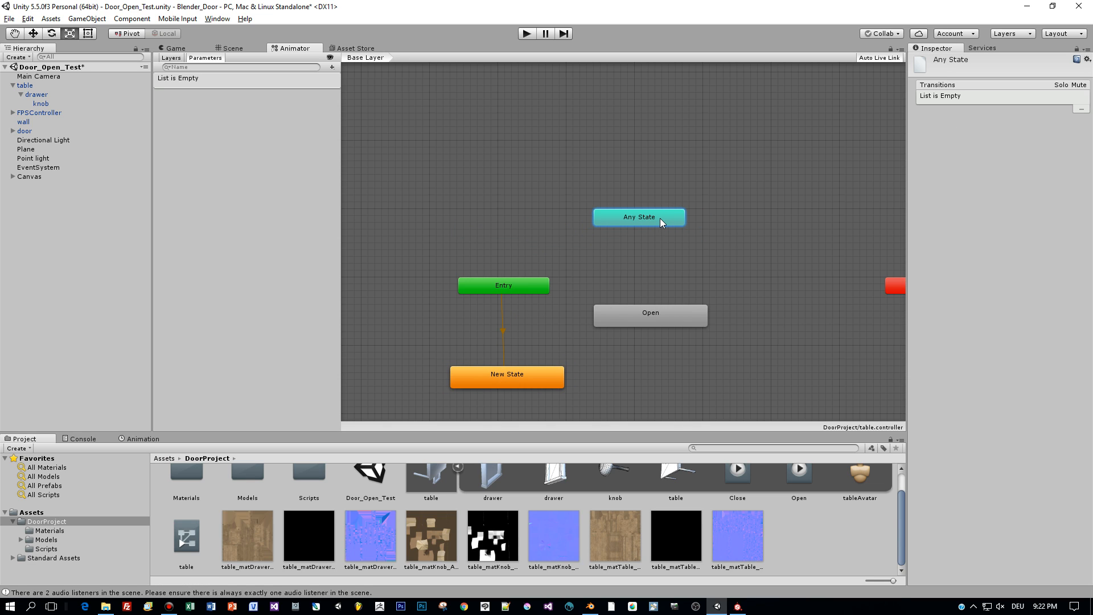
Step: Add the table model's Close animation clip to the controller as a state beside Open
{"action": "left_click", "coordinate": [691, 316]}
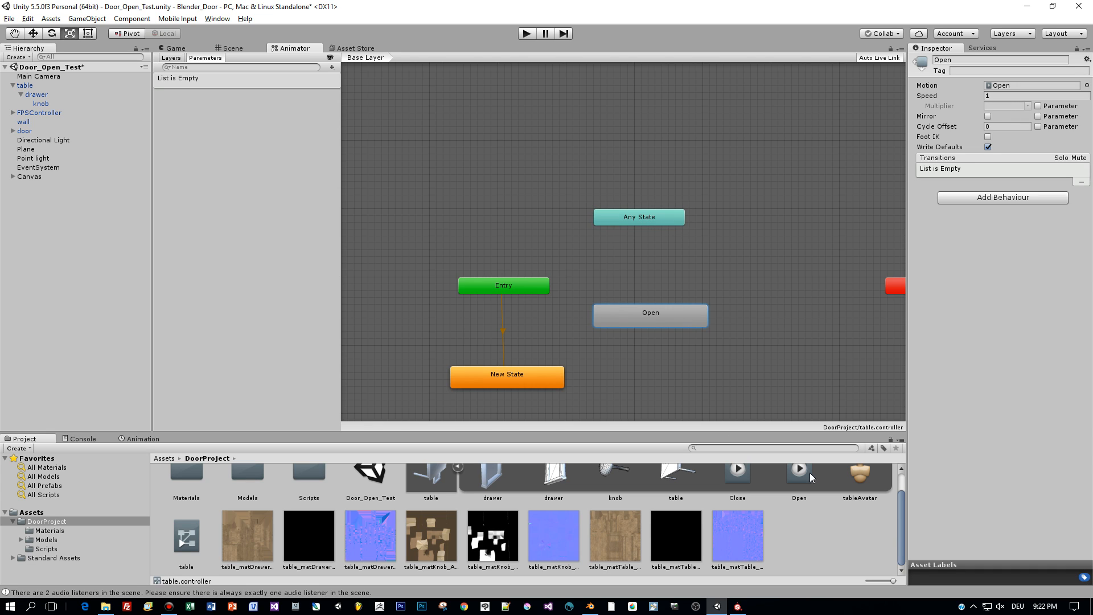
{"action": "scroll", "coordinate": [736, 480], "scroll_direction": "up", "scroll_amount": 1}
{"action": "left_click_drag", "start_coordinate": [736, 479], "coordinate": [779, 315]}
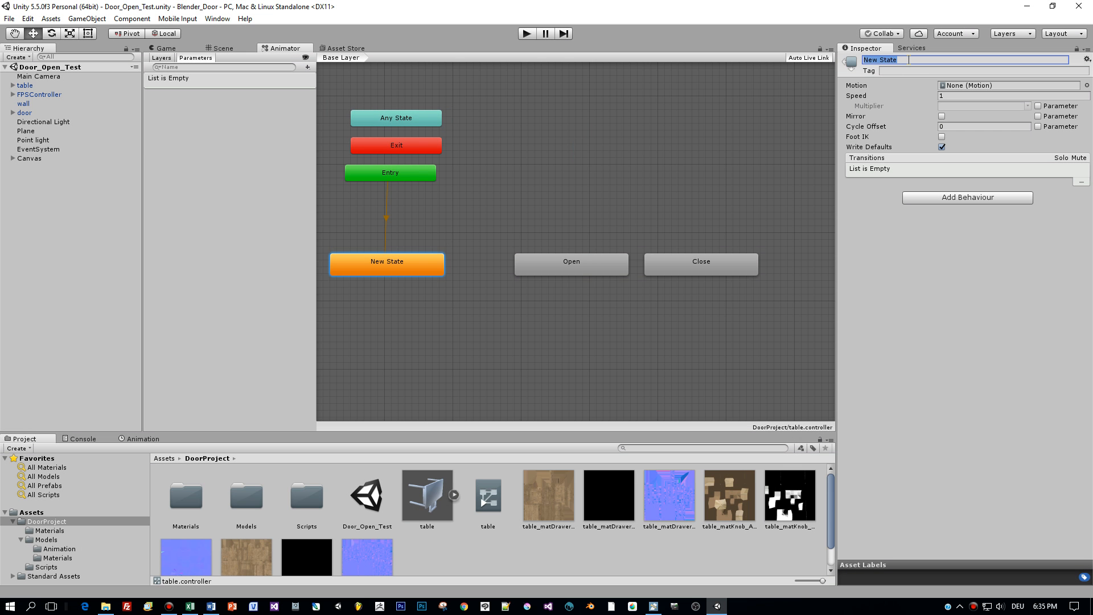
Step: Rename the default state as Empty and move the Close state above Open
{"action": "type", "text": "Empty"}
{"action": "key", "text": "Return"}
{"action": "left_click_drag", "start_coordinate": [701, 263], "coordinate": [575, 183]}
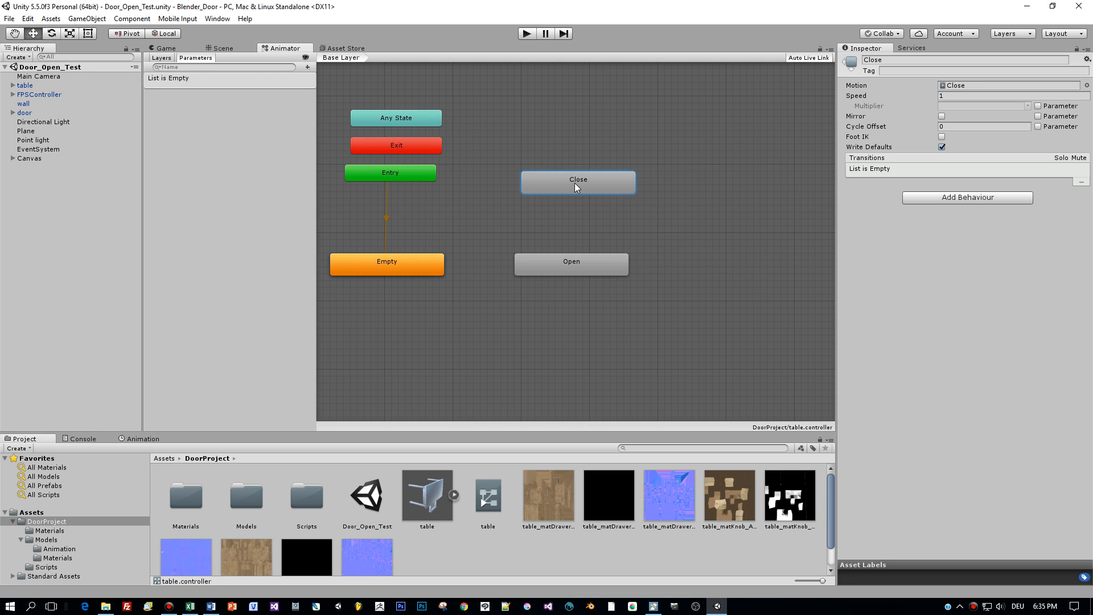
Step: Add a Bool parameter named open to the table's animator controller
{"action": "left_click", "coordinate": [307, 67]}
{"action": "left_click", "coordinate": [328, 105]}
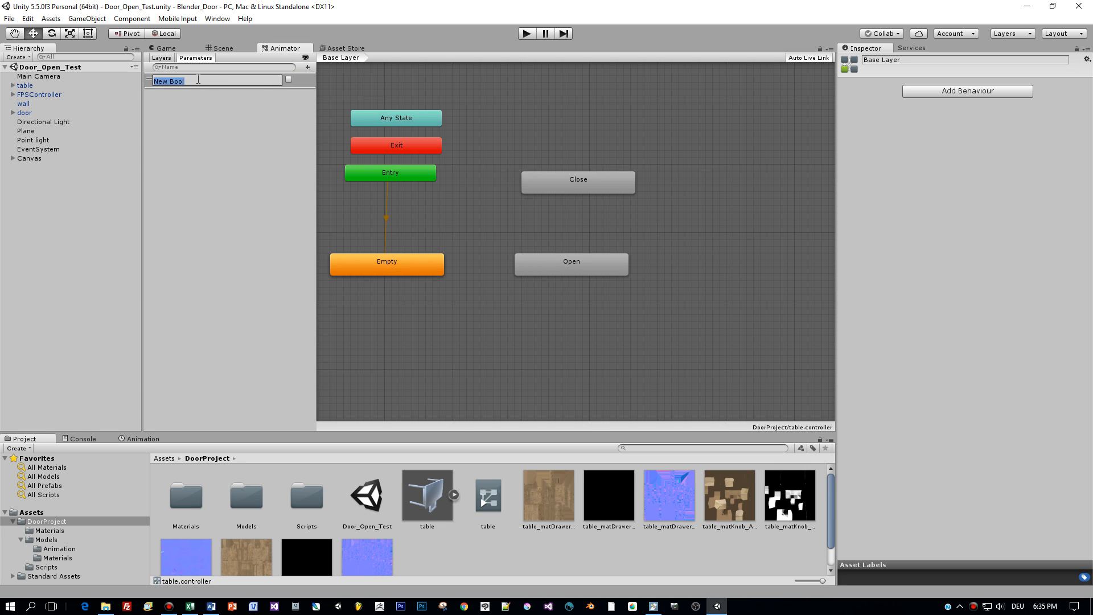
{"action": "type", "text": "open"}
{"action": "key", "text": "Return"}
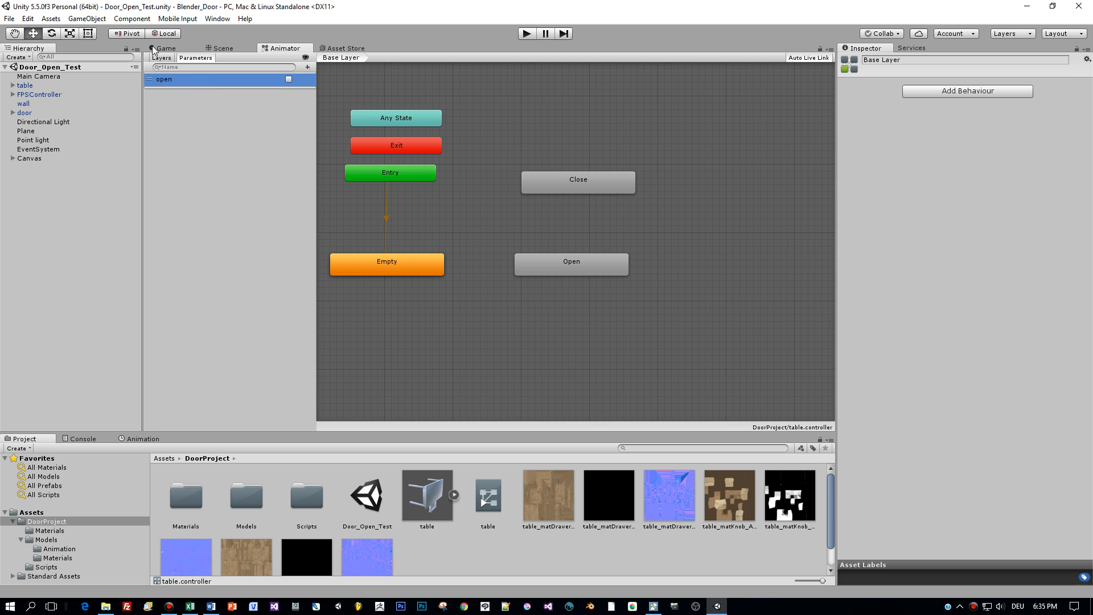
Step: Make a transition from Empty to Open with the condition that open is true
{"action": "right_click", "coordinate": [406, 269]}
{"action": "left_click", "coordinate": [457, 277]}
{"action": "left_click", "coordinate": [587, 271]}
{"action": "left_click", "coordinate": [478, 266]}
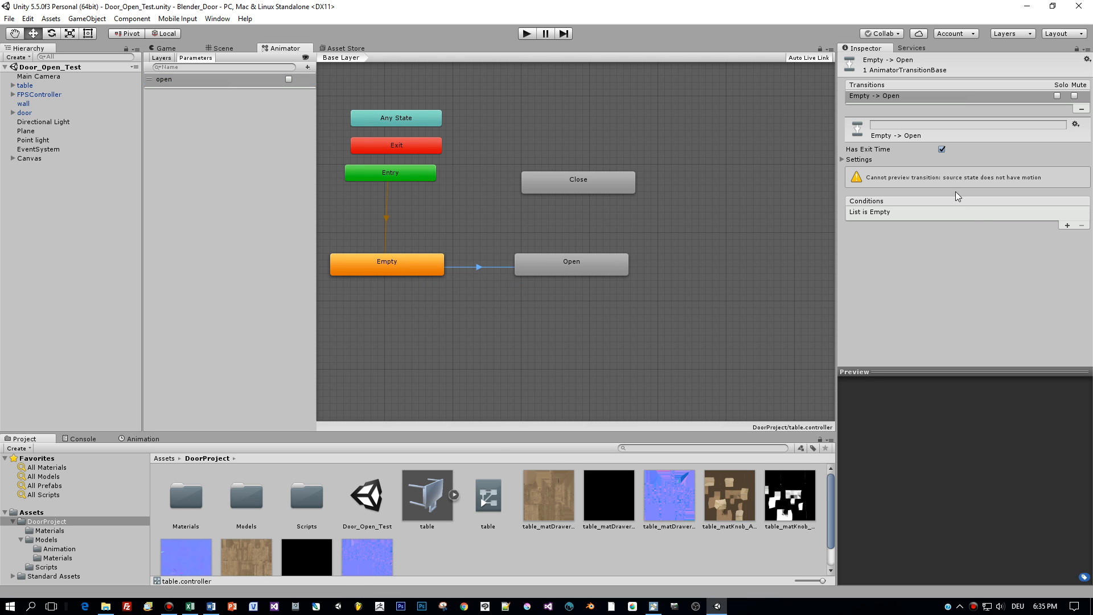
{"action": "left_click", "coordinate": [1067, 225]}
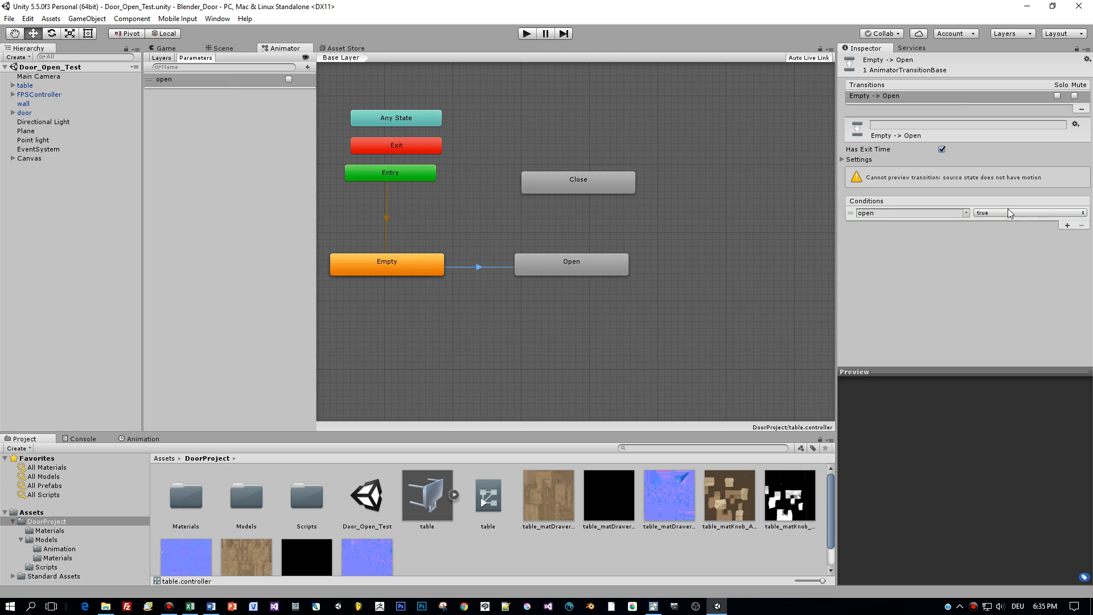
Step: Make a transition from Open to Close and align the Close state directly above Open
{"action": "right_click", "coordinate": [587, 265]}
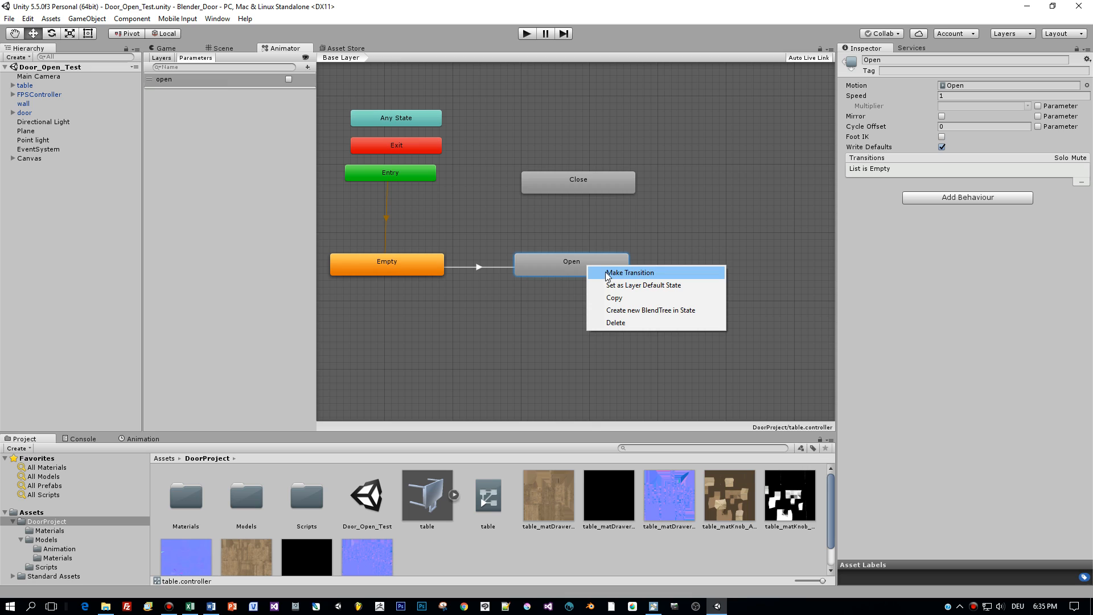
{"action": "left_click", "coordinate": [606, 274]}
{"action": "left_click", "coordinate": [578, 186]}
{"action": "left_click", "coordinate": [569, 183]}
{"action": "left_click_drag", "start_coordinate": [569, 182], "coordinate": [566, 182]}
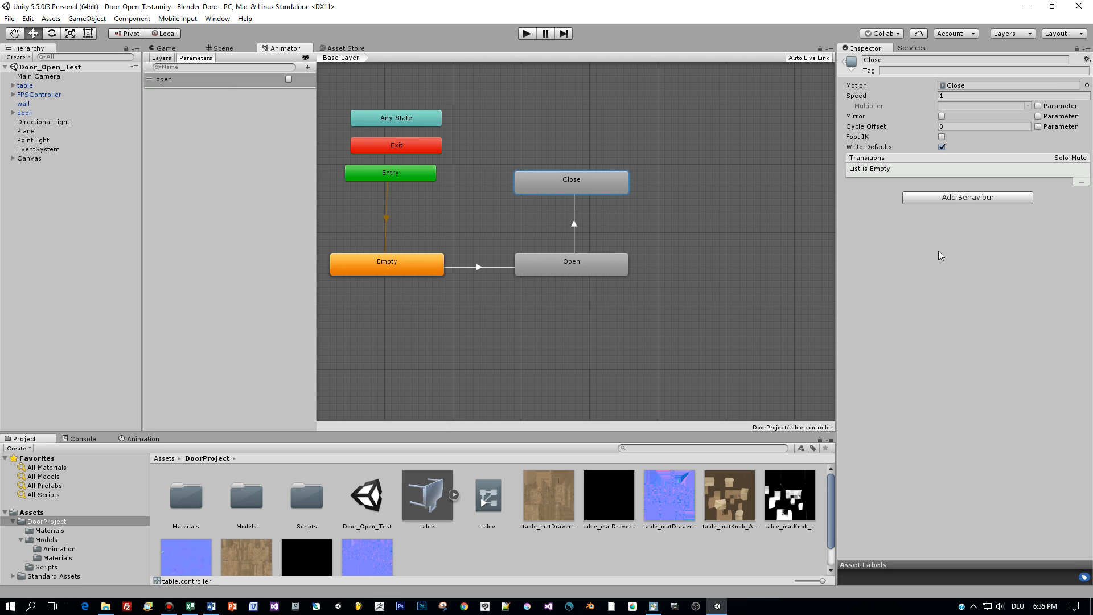
Step: Add a condition to the Open-to-Close transition requiring open to be false
{"action": "left_click", "coordinate": [574, 226]}
{"action": "left_click", "coordinate": [1067, 286]}
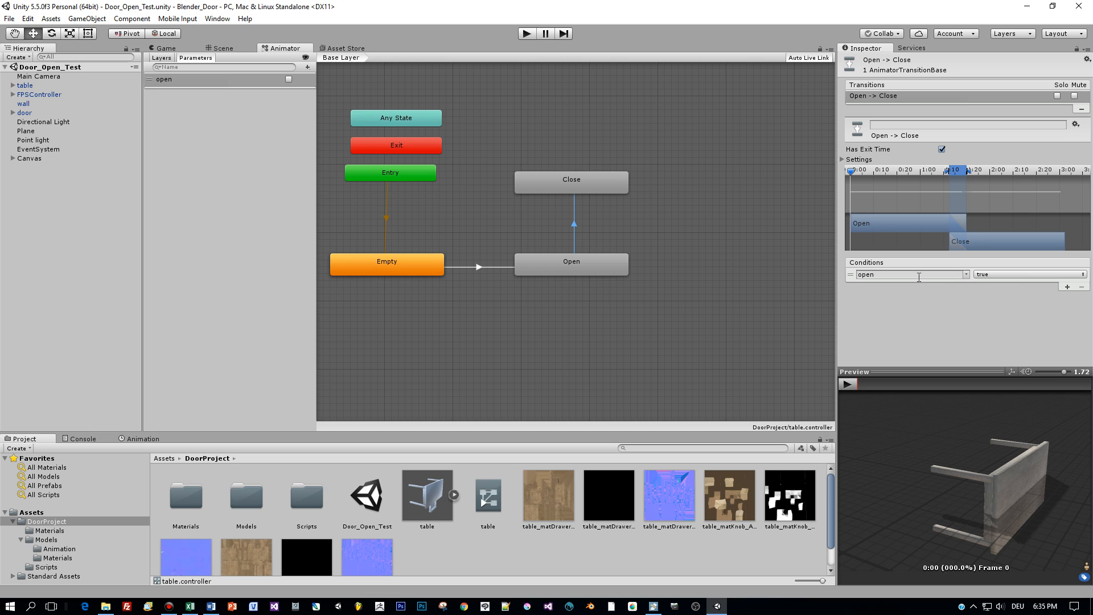
{"action": "left_click", "coordinate": [1020, 276]}
{"action": "left_click", "coordinate": [1006, 299]}
Step: Make a transition from the Close state back to the Empty state
{"action": "right_click", "coordinate": [539, 186]}
{"action": "left_click", "coordinate": [569, 191]}
{"action": "left_click", "coordinate": [393, 265]}
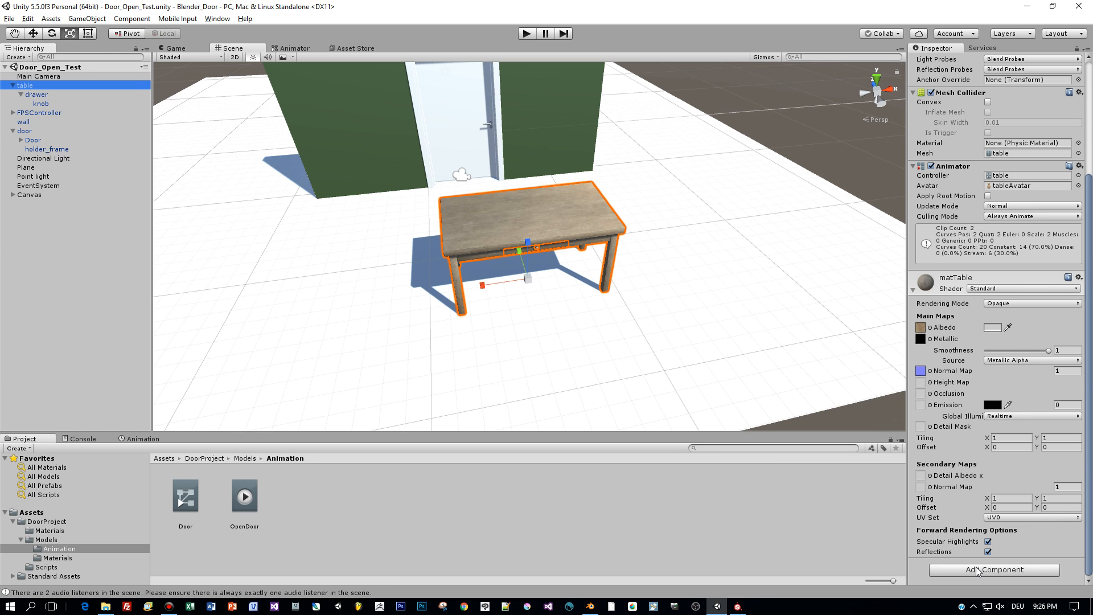
Step: Add a new script component named Opener to the table object
{"action": "left_click", "coordinate": [976, 570]}
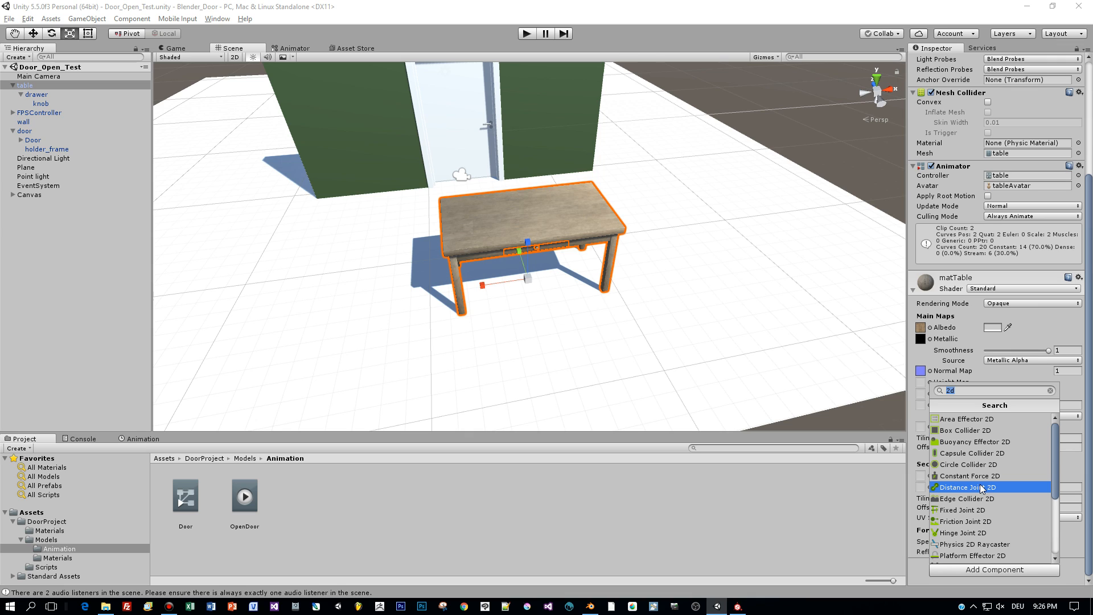
{"action": "type", "text": "scri"}
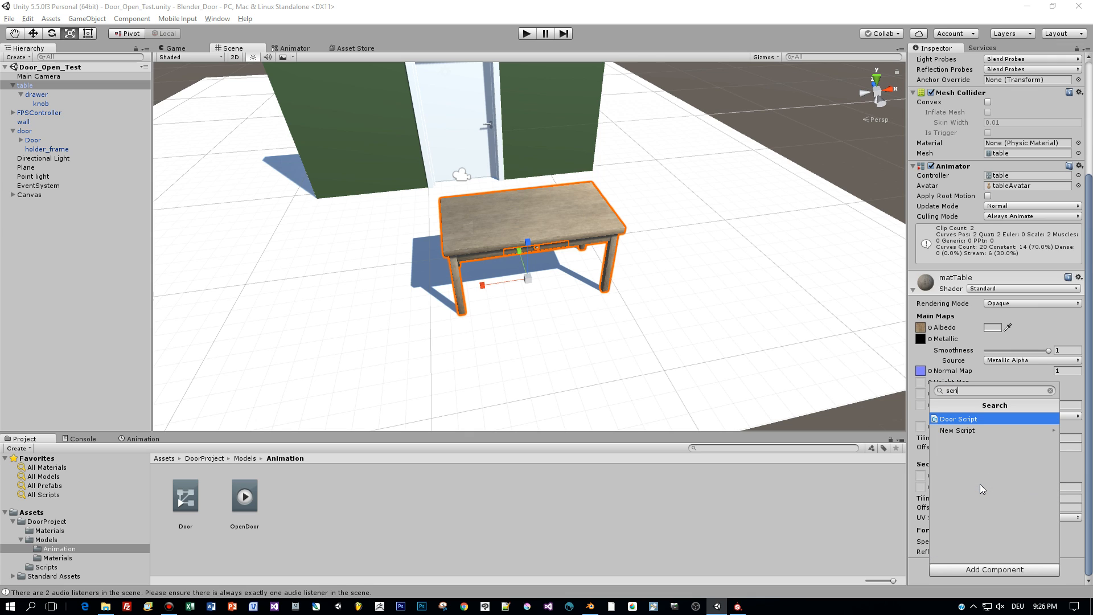
{"action": "left_click", "coordinate": [959, 429]}
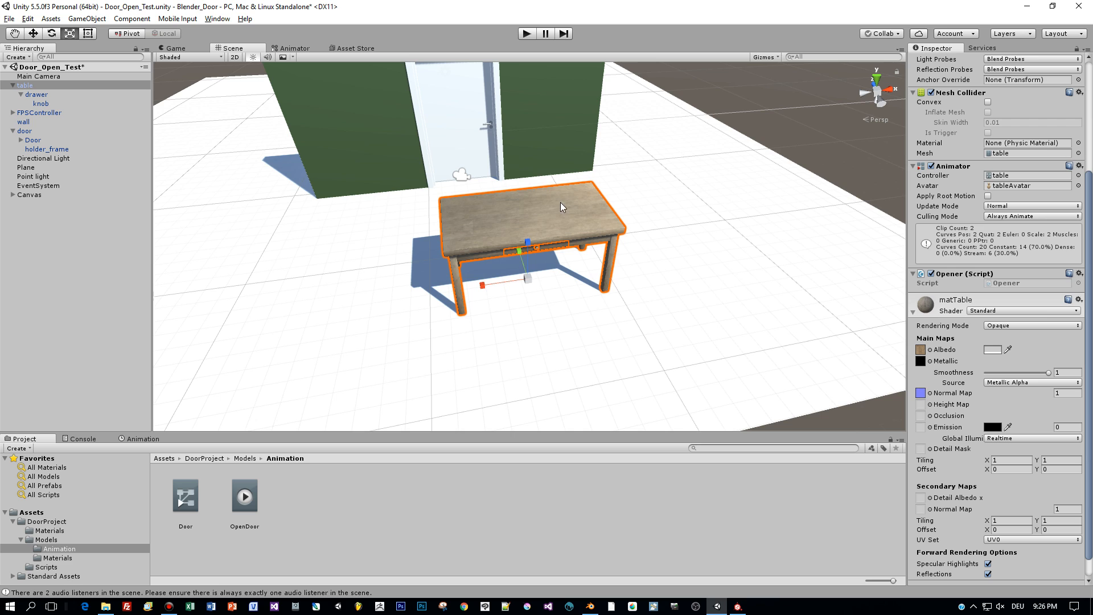
Step: Open the table's Opener script for editing in Visual Studio
{"action": "left_click", "coordinate": [33, 94]}
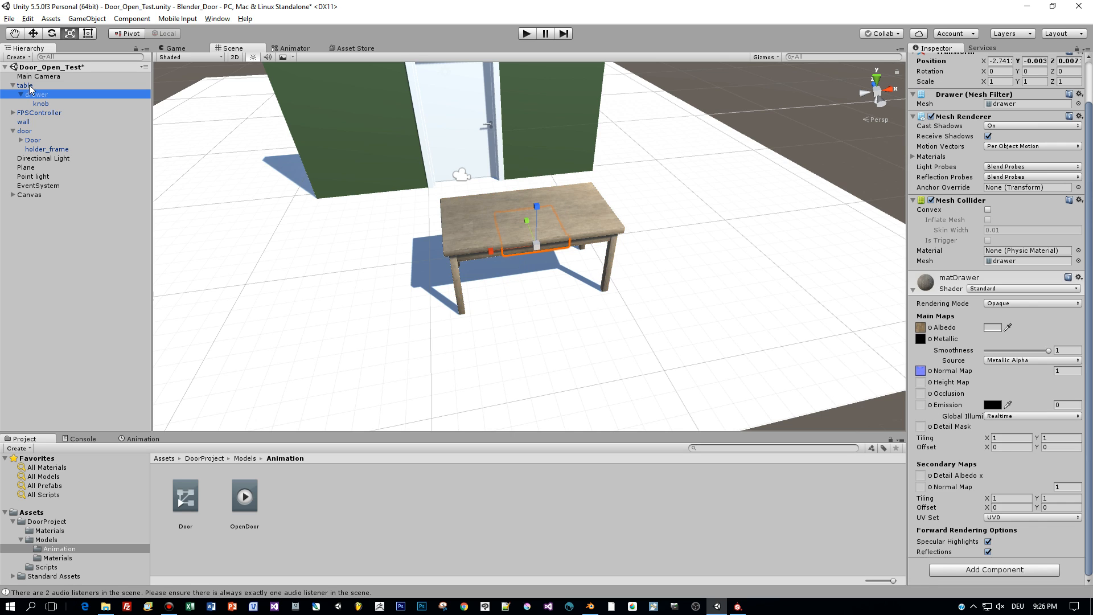
{"action": "left_click", "coordinate": [28, 86]}
{"action": "scroll", "coordinate": [1014, 470], "scroll_direction": "down", "scroll_amount": 4}
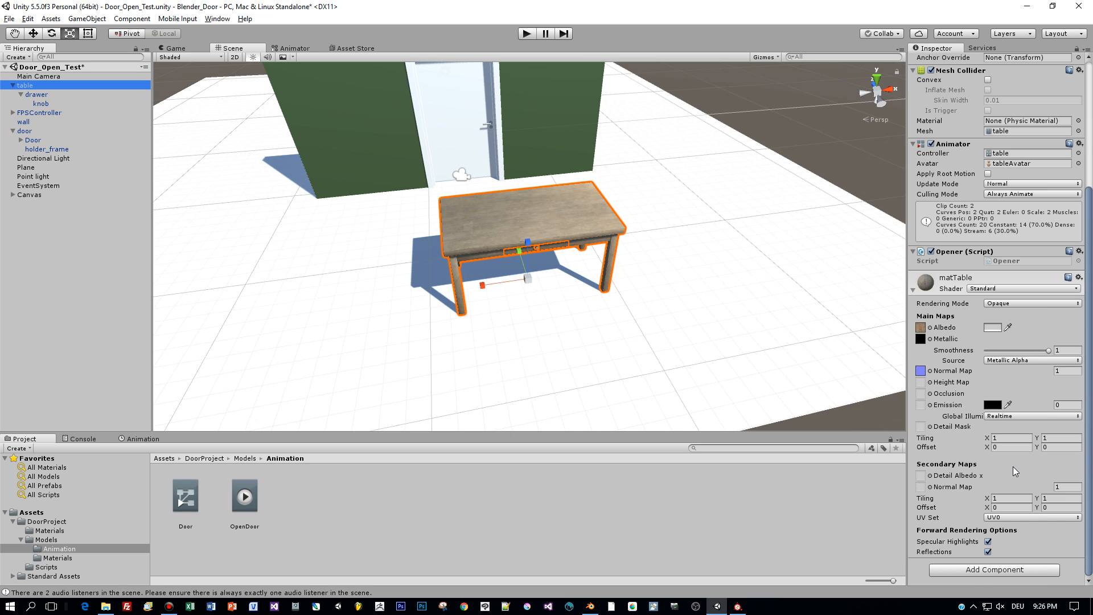
{"action": "scroll", "coordinate": [1013, 466], "scroll_direction": "up", "scroll_amount": 4}
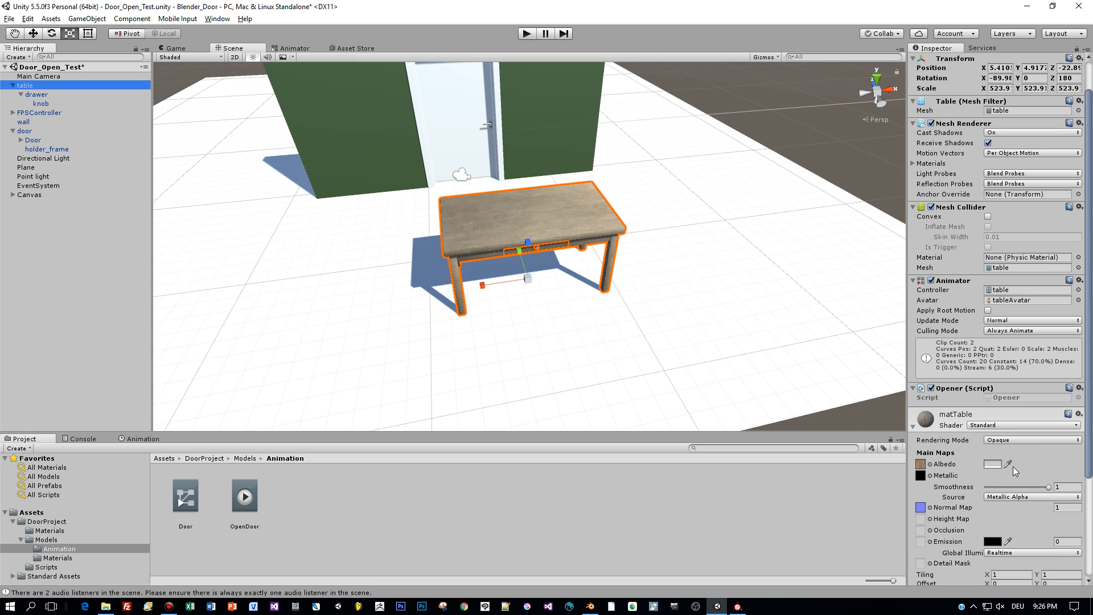
{"action": "left_click", "coordinate": [1020, 398]}
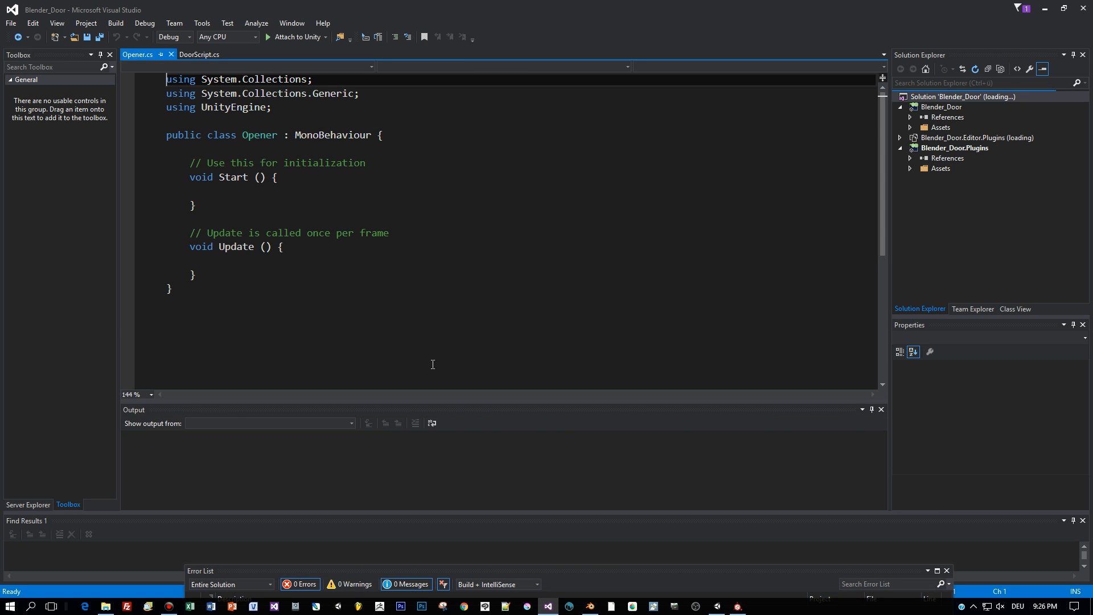
Step: Declare the field public GameObject Panel = null; at the start of the Opener class and save the script
{"action": "left_click", "coordinate": [281, 147]}
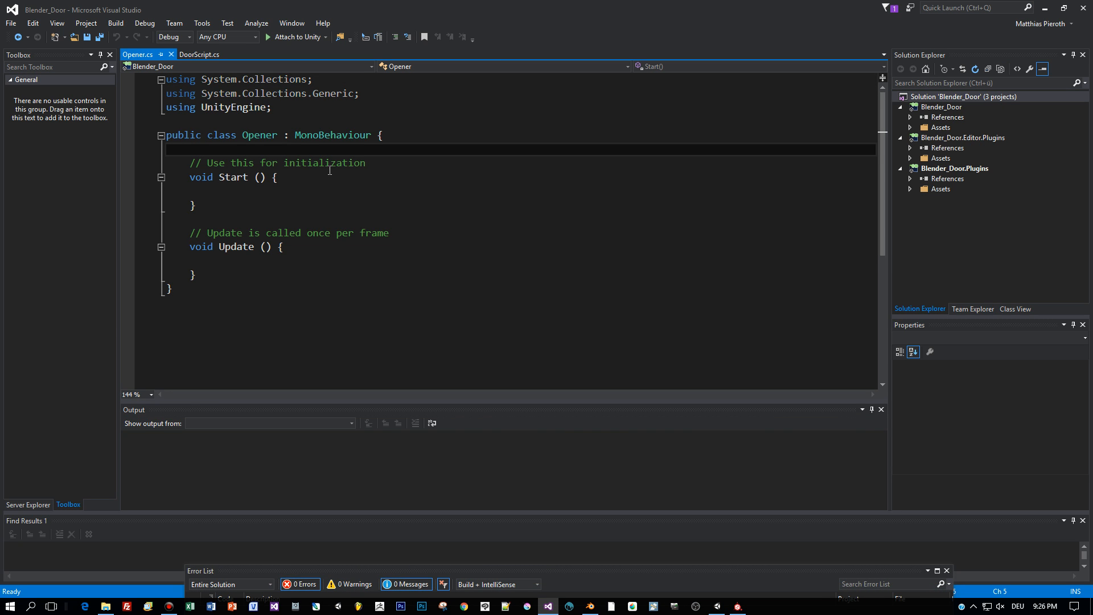
{"action": "key", "text": "Return"}
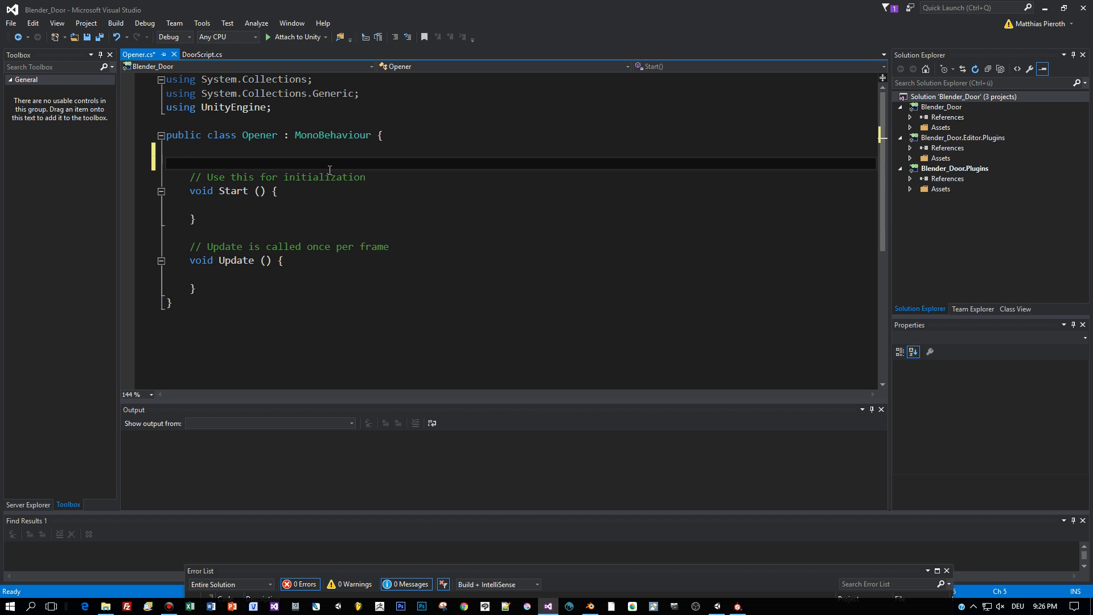
{"action": "type", "text": "Game"}
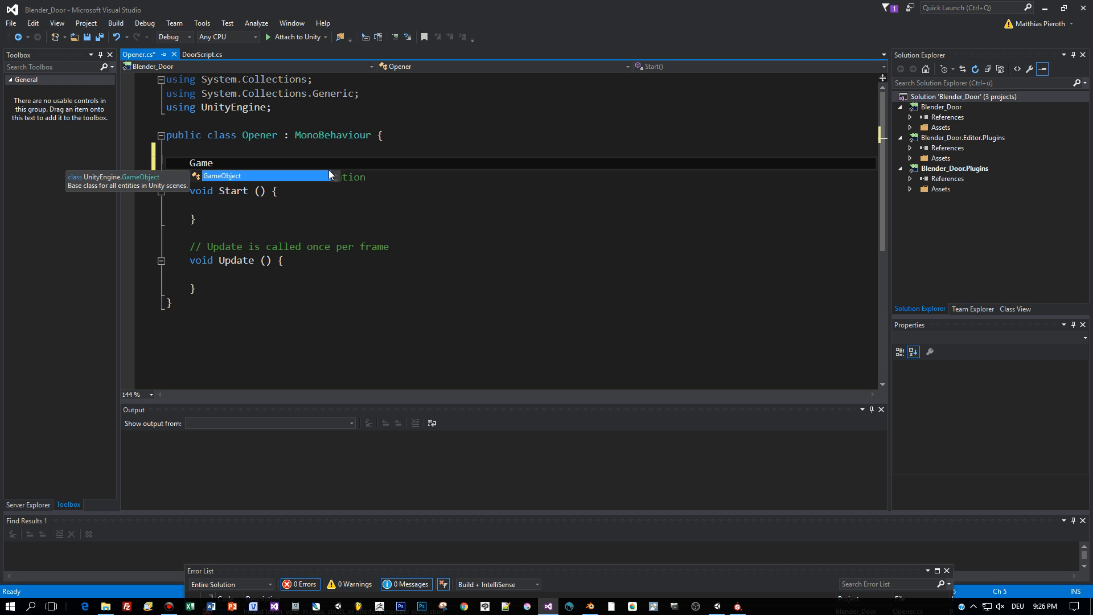
{"action": "type", "text": "public"}
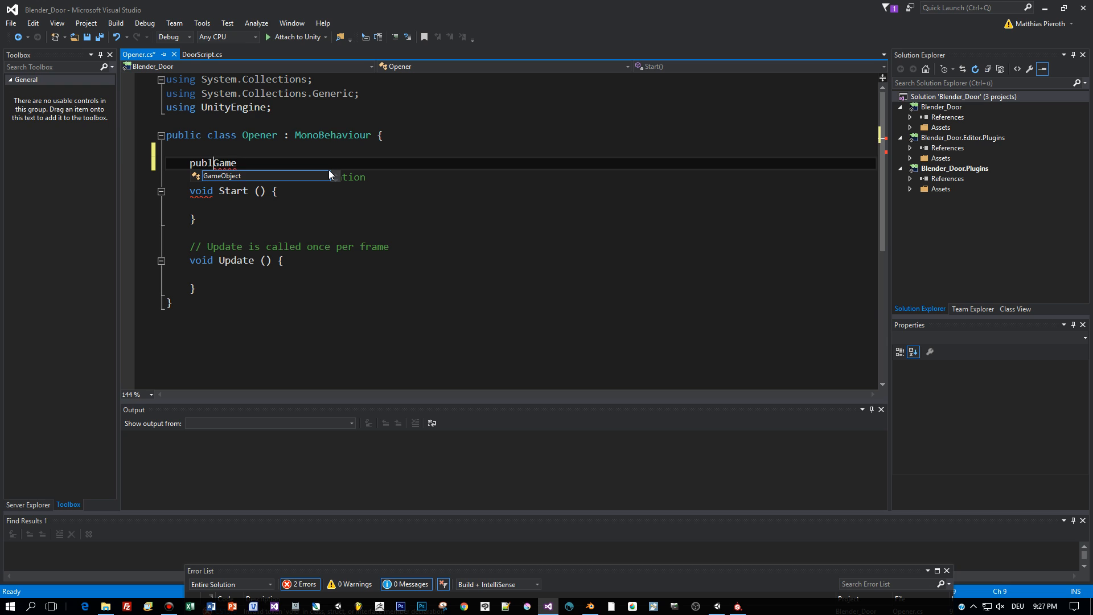
{"action": "key", "text": "End"}
{"action": "type", "text": "Obje"}
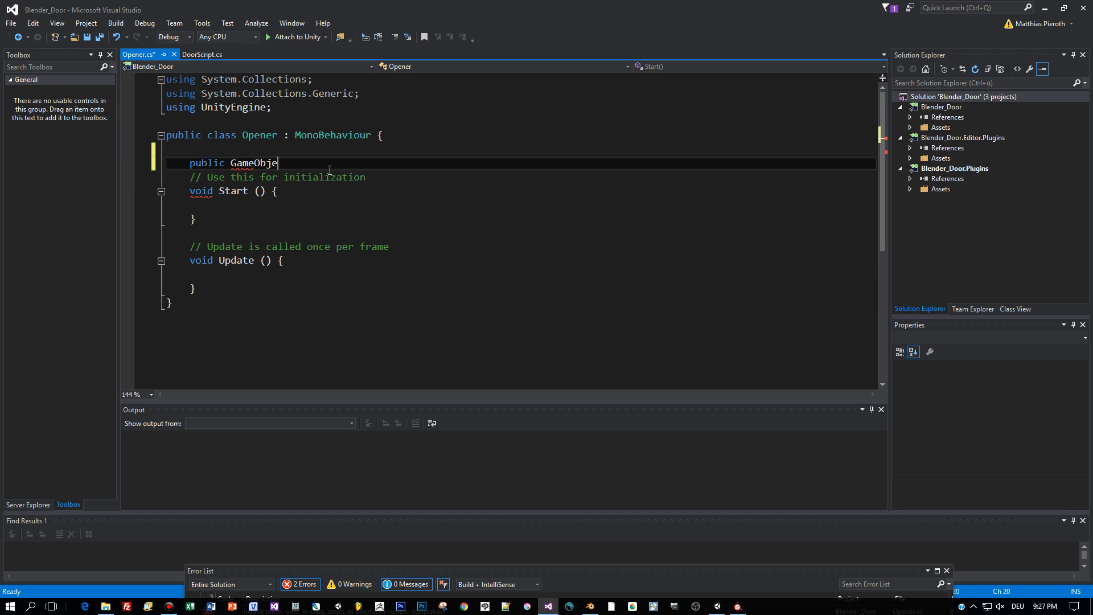
{"action": "type", "text": "ct Panel = null;"}
{"action": "key", "text": "Return"}
{"action": "key", "text": "ctrl+s"}
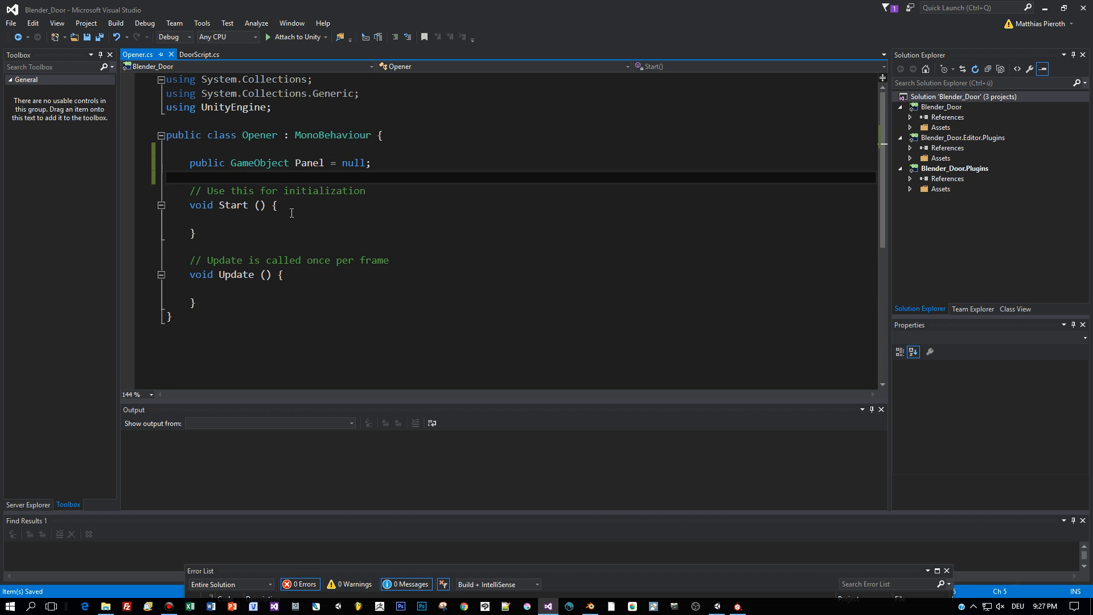
Step: Reuse DoorScript.cs's private Animator _animator field and its _animator assignment in Start inside Opener.cs
{"action": "left_click", "coordinate": [291, 208]}
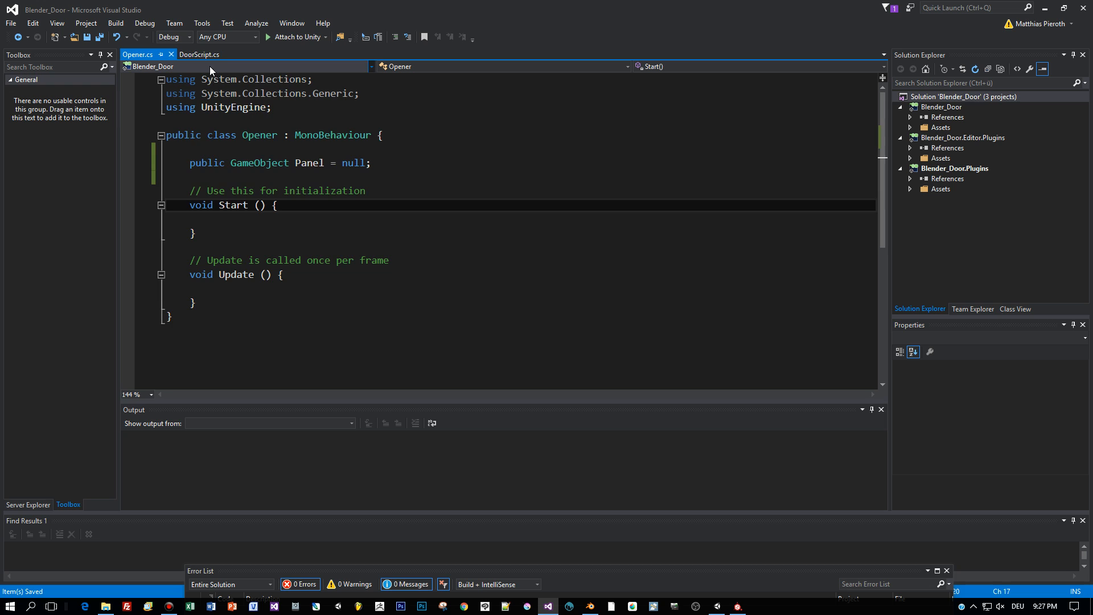
{"action": "left_click", "coordinate": [199, 54]}
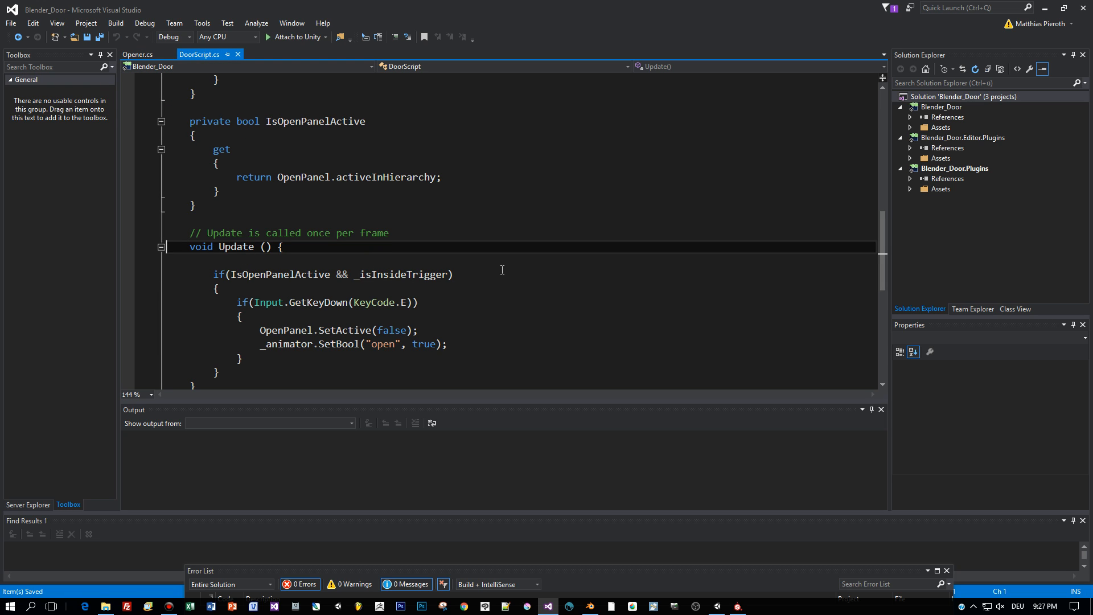
{"action": "scroll", "coordinate": [502, 270], "scroll_direction": "up", "scroll_amount": 1}
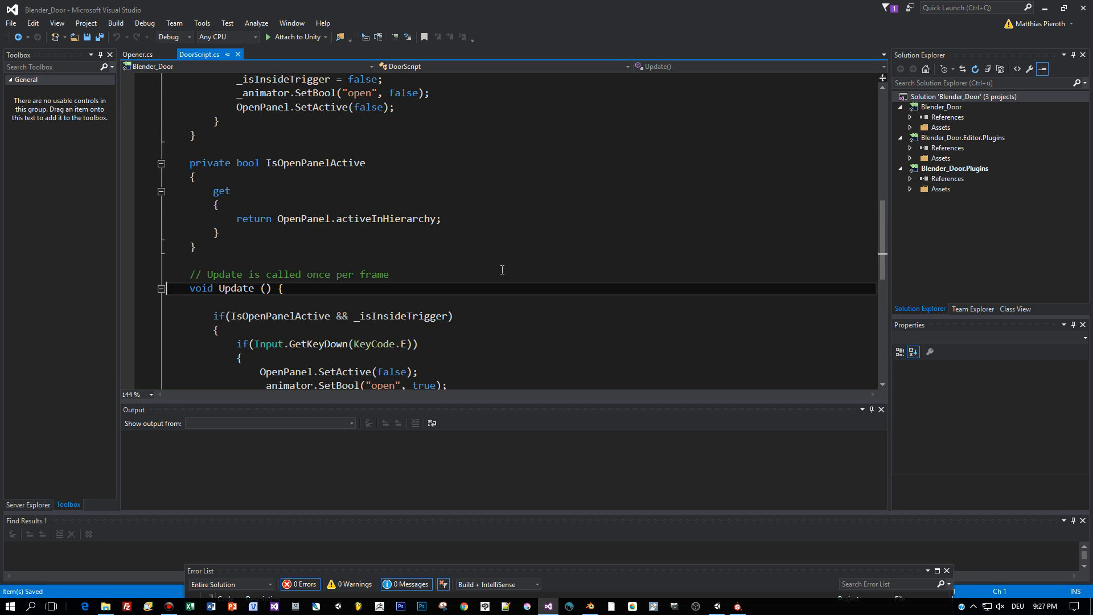
{"action": "scroll", "coordinate": [502, 270], "scroll_direction": "up", "scroll_amount": 3}
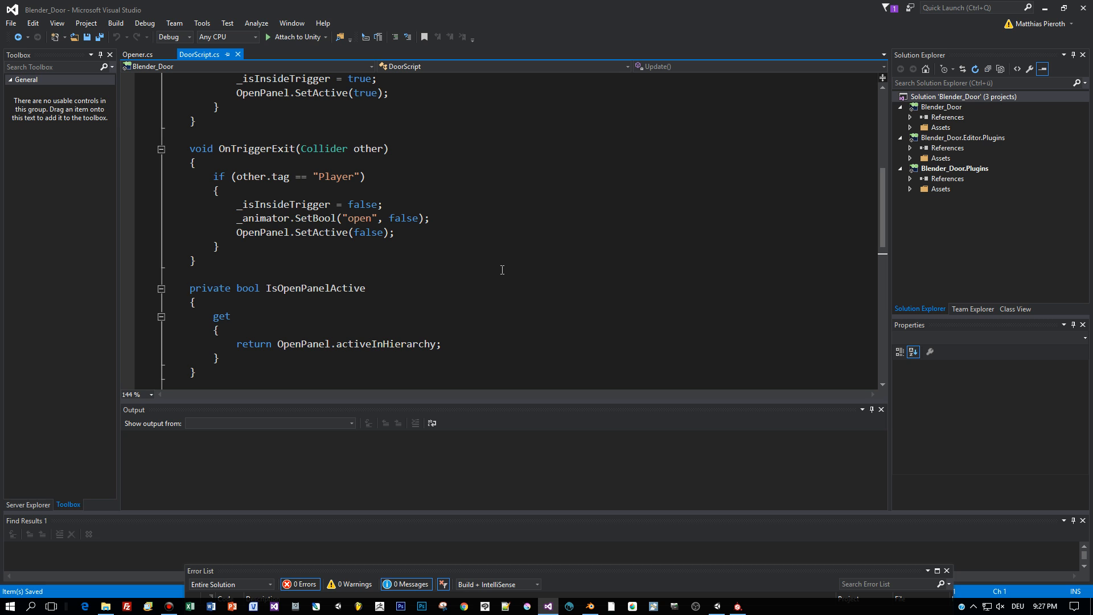
{"action": "scroll", "coordinate": [502, 270], "scroll_direction": "up", "scroll_amount": 4}
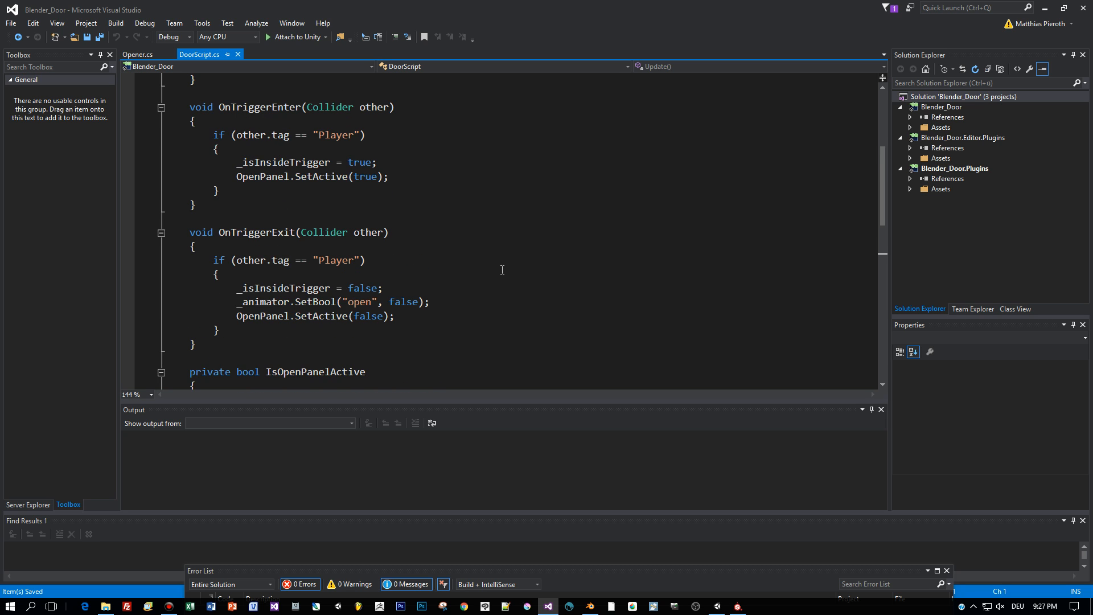
{"action": "scroll", "coordinate": [502, 270], "scroll_direction": "up", "scroll_amount": 4}
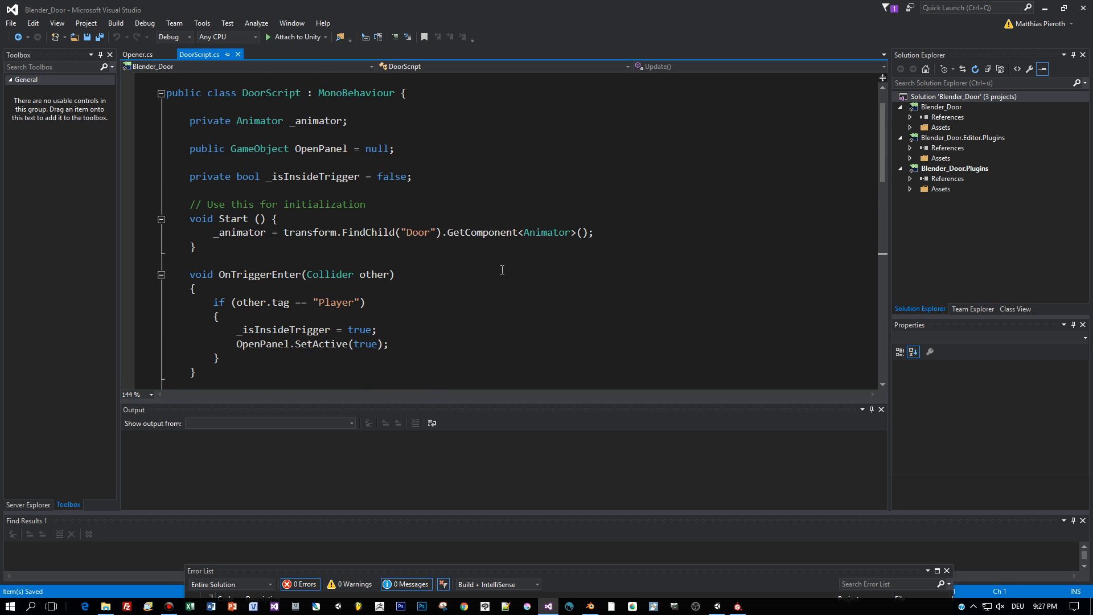
{"action": "key", "text": "ctrl+Tab"}
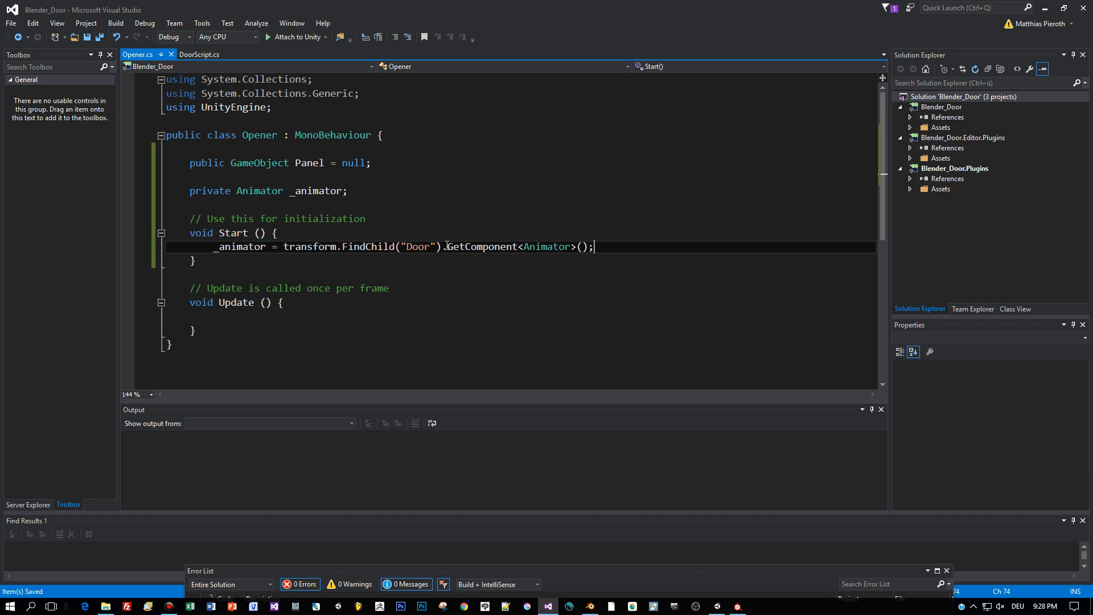
Step: Remove transform.FindChild("Door"). from the _animator assignment in Opener's Start method and save the script
{"action": "left_click_drag", "start_coordinate": [447, 246], "coordinate": [286, 249]}
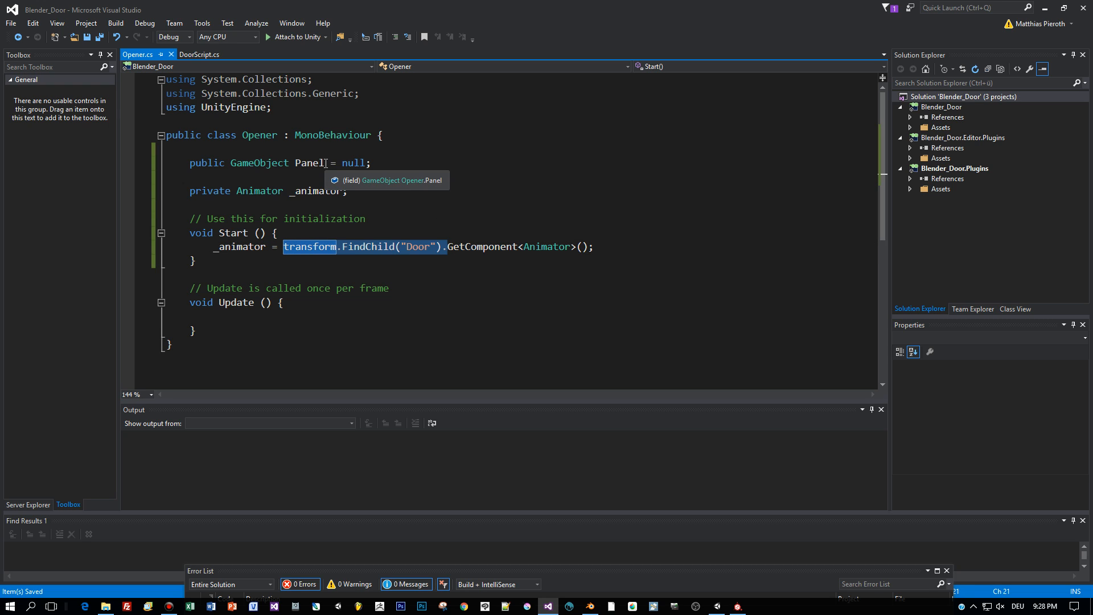
{"action": "key", "text": "Delete"}
{"action": "key", "text": "ctrl+s"}
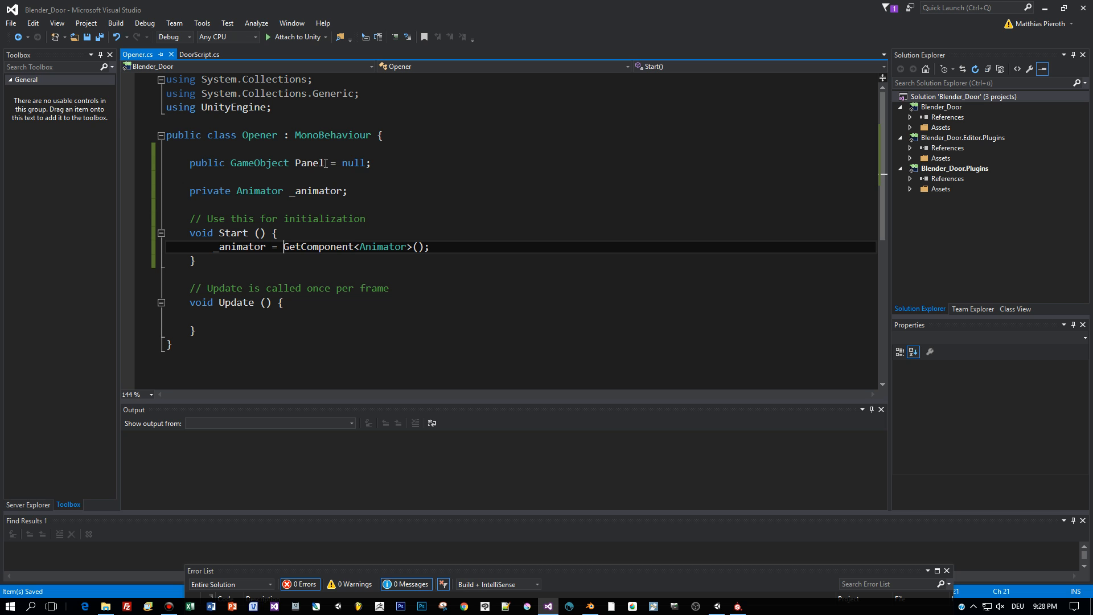
Step: Place DoorScript.cs side by side with Opener.cs and copy its OnTriggerEnter method below Opener's Start method
{"action": "left_click_drag", "start_coordinate": [198, 54], "coordinate": [524, 224]}
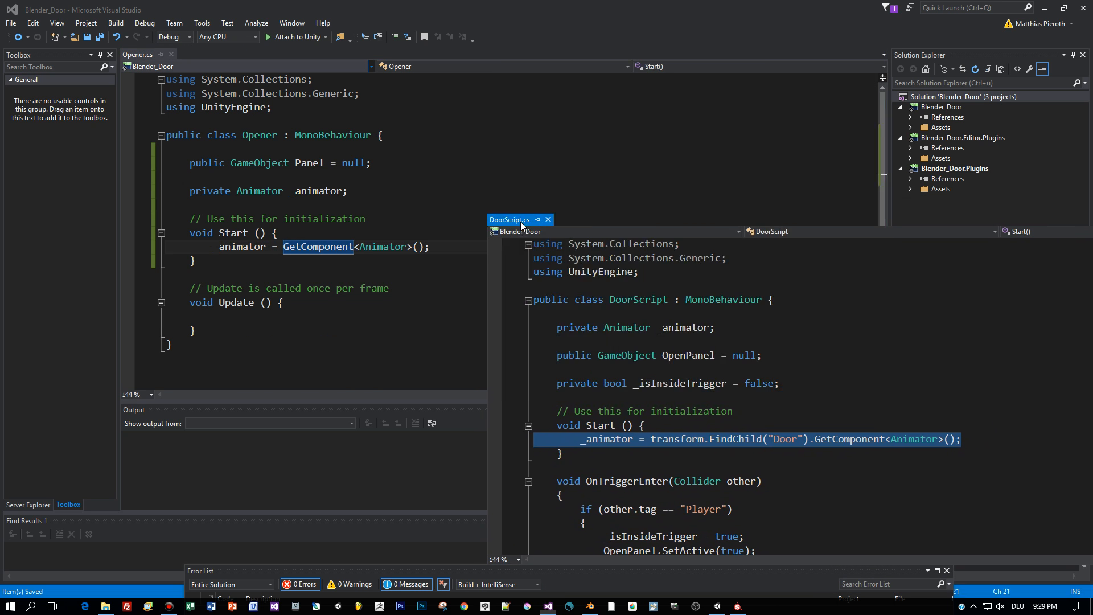
{"action": "left_click", "coordinate": [690, 218]}
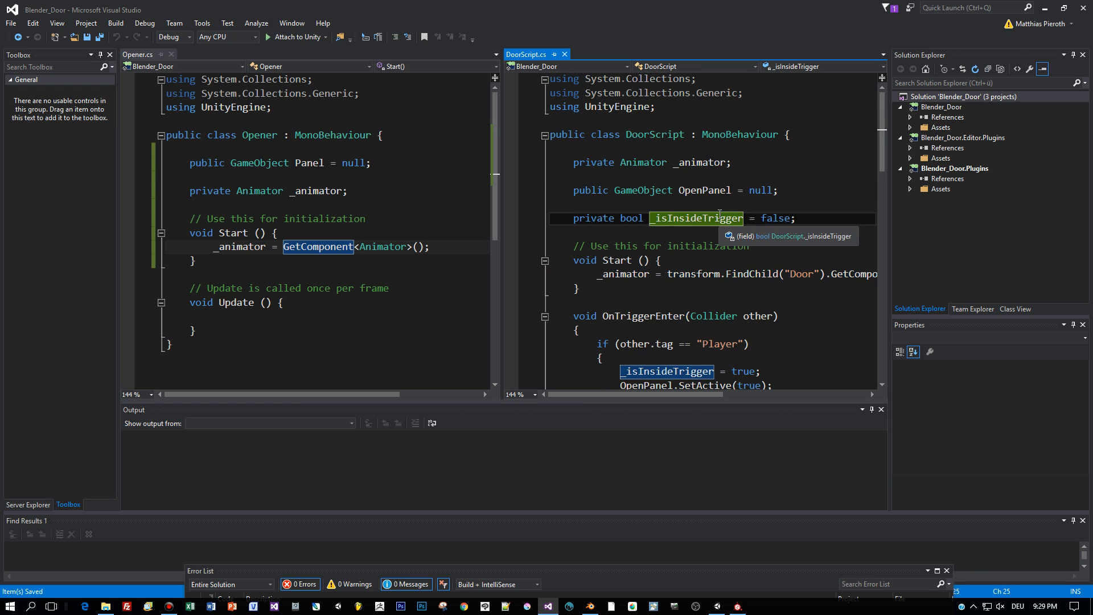
{"action": "scroll", "coordinate": [720, 214], "scroll_direction": "down", "scroll_amount": 1}
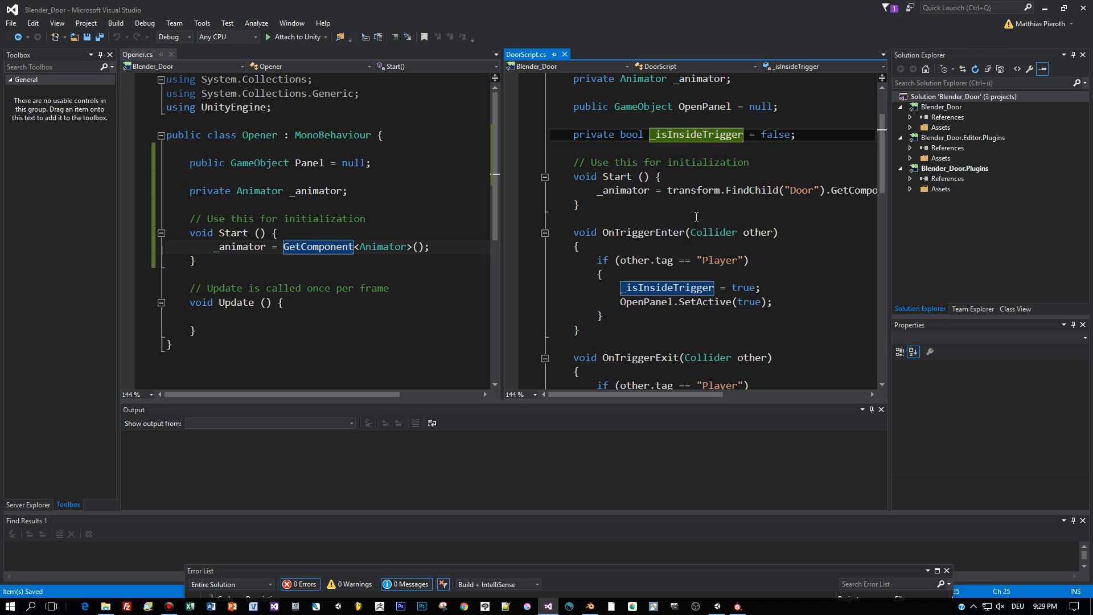
{"action": "mouse_move", "coordinate": [738, 230]}
{"action": "left_click_drag", "start_coordinate": [575, 326], "coordinate": [498, 240]}
{"action": "key", "text": "ctrl+c"}
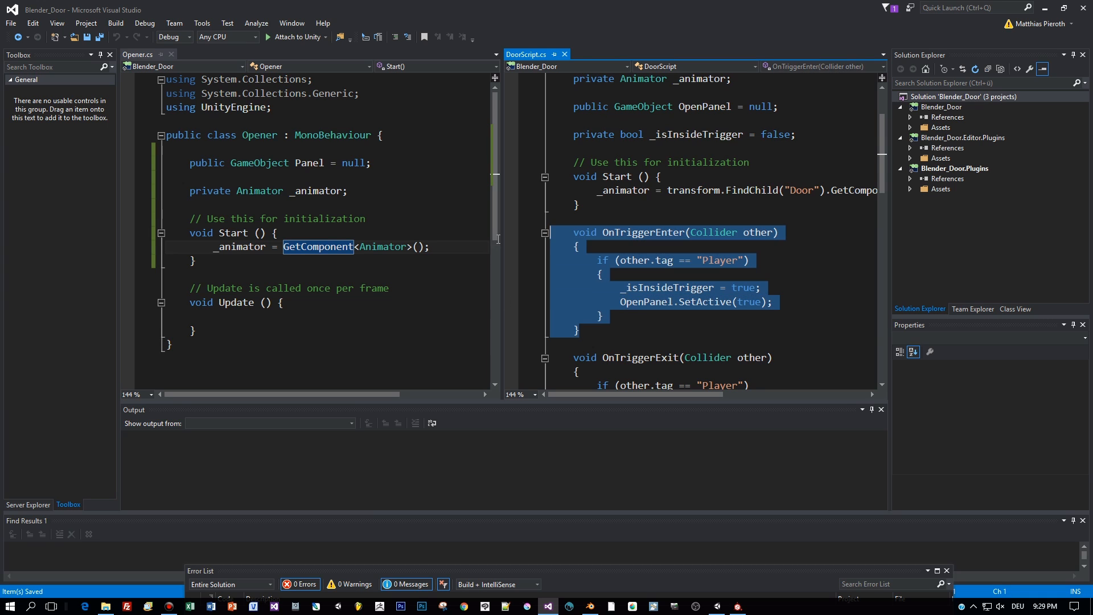
{"action": "left_click", "coordinate": [230, 262]}
{"action": "key", "text": "Return"}
{"action": "key", "text": "Return"}
{"action": "key", "text": "ctrl+v"}
Step: Copy the OnTriggerExit method and the IsOpenPanelActive property from DoorScript.cs into Opener.cs below OnTriggerEnter
{"action": "scroll", "coordinate": [332, 225], "scroll_direction": "down", "scroll_amount": 3}
{"action": "scroll", "coordinate": [592, 273], "scroll_direction": "down", "scroll_amount": 4}
{"action": "left_click_drag", "start_coordinate": [585, 302], "coordinate": [512, 191]}
{"action": "scroll", "coordinate": [586, 325], "scroll_direction": "down", "scroll_amount": 2}
{"action": "left_click_drag", "start_coordinate": [585, 326], "coordinate": [549, 107]}
{"action": "key", "text": "ctrl+c"}
{"action": "left_click", "coordinate": [275, 257]}
{"action": "key", "text": "Return"}
{"action": "key", "text": "ctrl+v"}
Step: Rename Opener's public GameObject field to OpenPanel, matching the name used in the copied methods
{"action": "double_click", "coordinate": [264, 244]}
{"action": "key", "text": "ctrl+c"}
{"action": "scroll", "coordinate": [275, 256], "scroll_direction": "up", "scroll_amount": 6}
{"action": "double_click", "coordinate": [310, 164]}
{"action": "key", "text": "ctrl+v"}
Step: Copy DoorScript's private bool _isInsideTrigger = false; field into Opener below the OpenPanel field
{"action": "scroll", "coordinate": [737, 205], "scroll_direction": "up", "scroll_amount": 7}
{"action": "left_click_drag", "start_coordinate": [795, 176], "coordinate": [512, 175]}
{"action": "left_click", "coordinate": [432, 163]}
{"action": "key", "text": "Return"}
{"action": "key", "text": "ctrl+v"}
Step: Copy the if (IsOpenPanelActive && _isInsideTrigger) block from DoorScript's Update method into Opener's Update method
{"action": "scroll", "coordinate": [436, 227], "scroll_direction": "down", "scroll_amount": 10}
{"action": "left_click", "coordinate": [704, 290]}
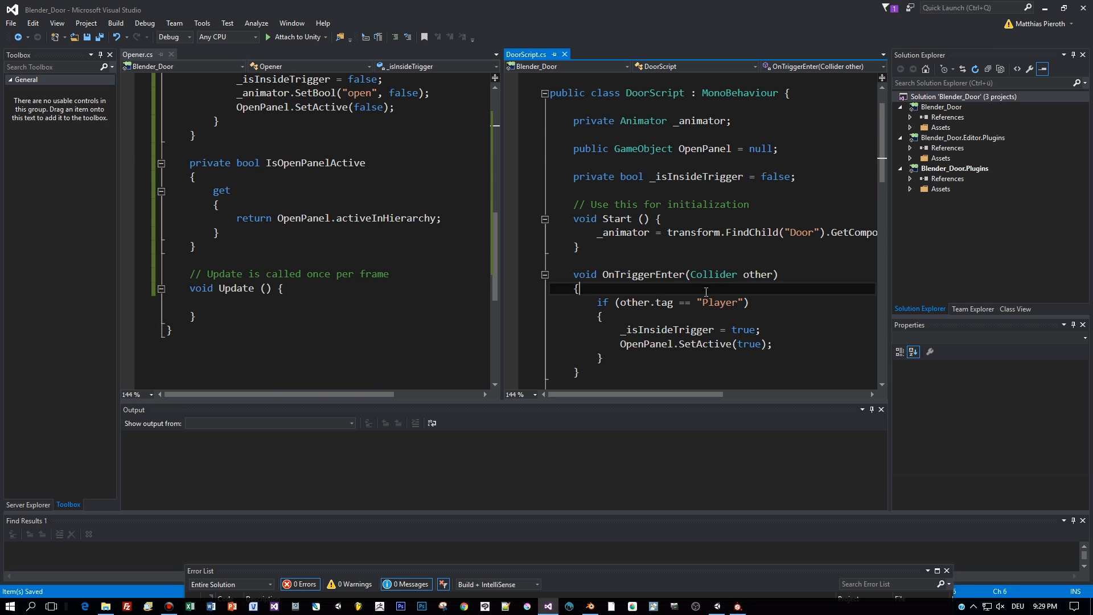
{"action": "scroll", "coordinate": [704, 294], "scroll_direction": "down", "scroll_amount": 6}
{"action": "scroll", "coordinate": [703, 294], "scroll_direction": "down", "scroll_amount": 6}
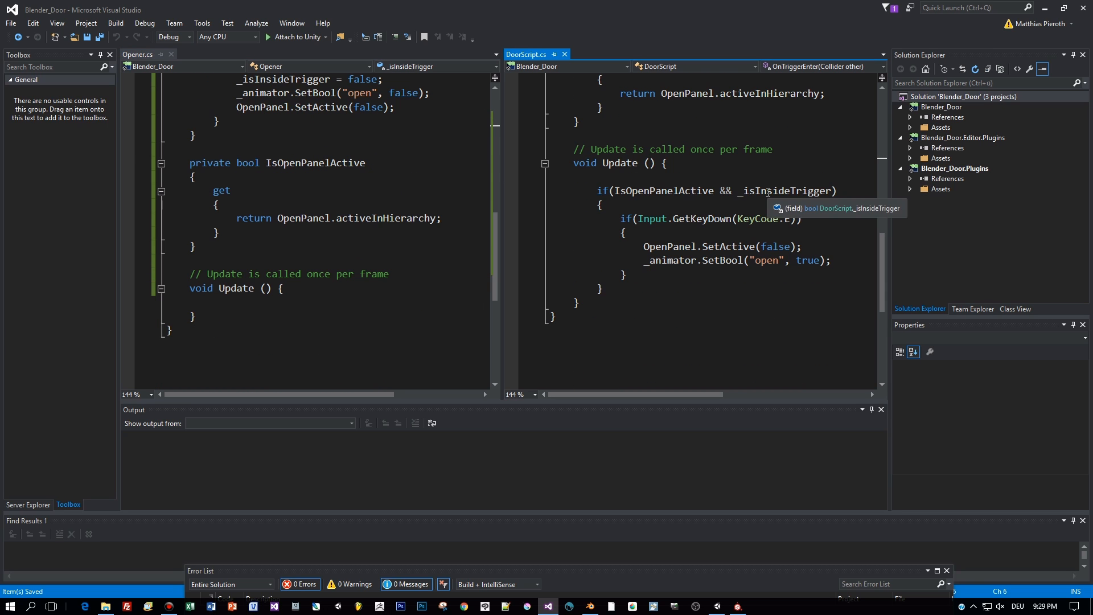
{"action": "left_click_drag", "start_coordinate": [617, 291], "coordinate": [551, 190]}
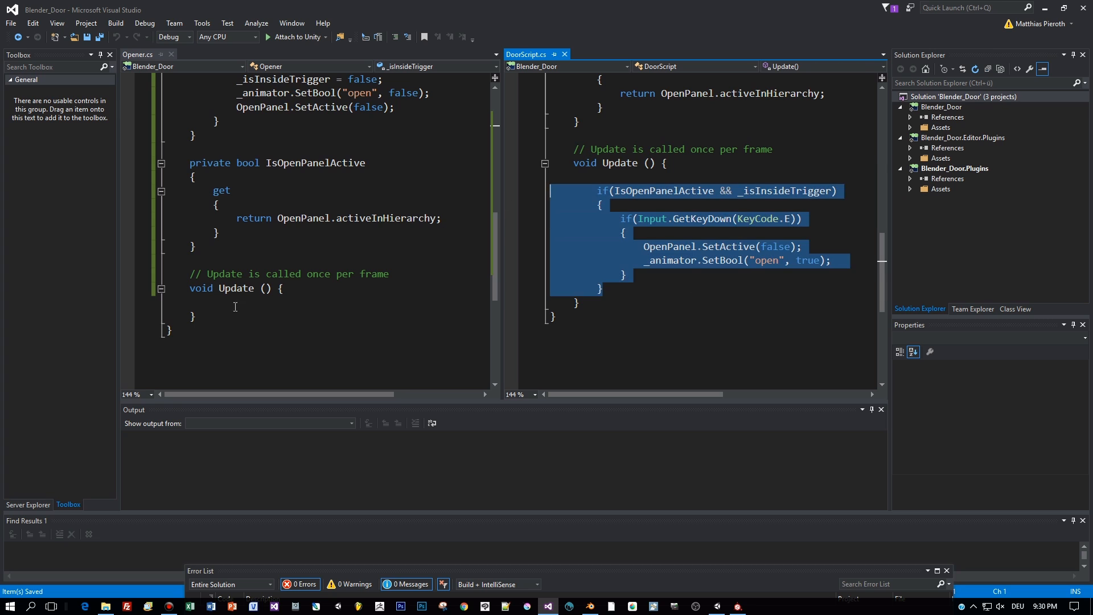
{"action": "key", "text": "ctrl+c"}
{"action": "left_click", "coordinate": [439, 301]}
{"action": "key", "text": "ctrl+v"}
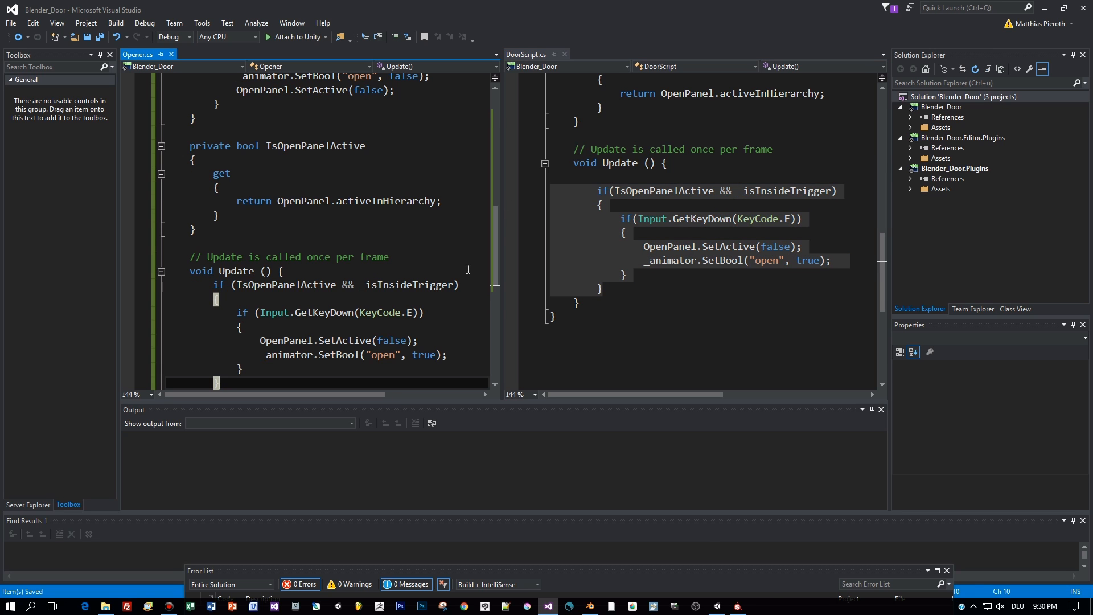
Step: Switch to Unity and assign the Canvas's Panel to the Open Panel field of the table's Opener script
{"action": "left_click", "coordinate": [716, 606]}
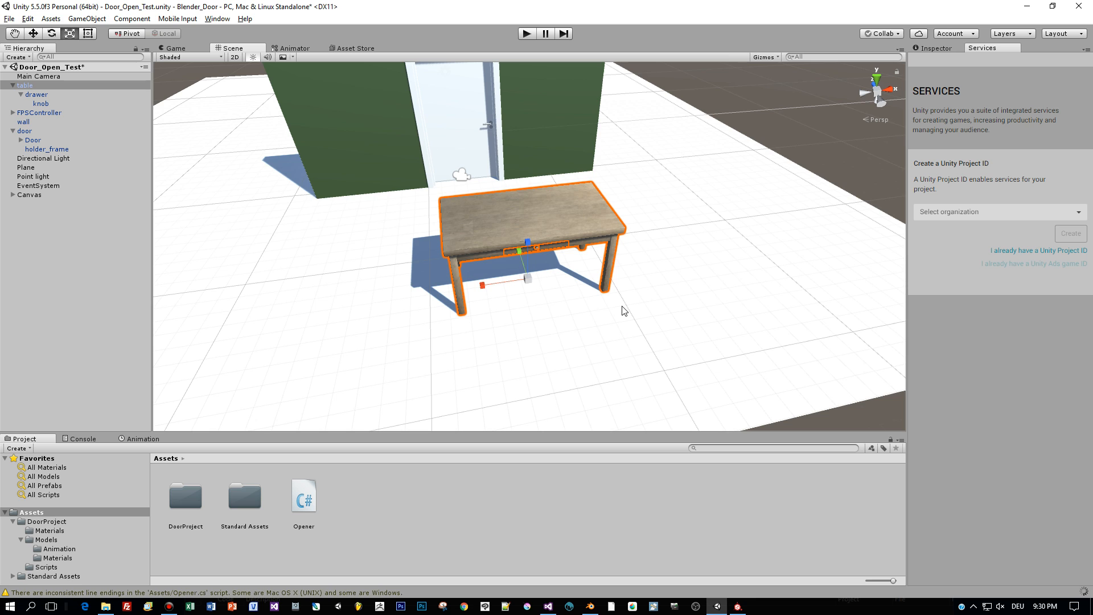
{"action": "left_click_drag", "start_coordinate": [592, 319], "coordinate": [621, 293], "text": "alt"}
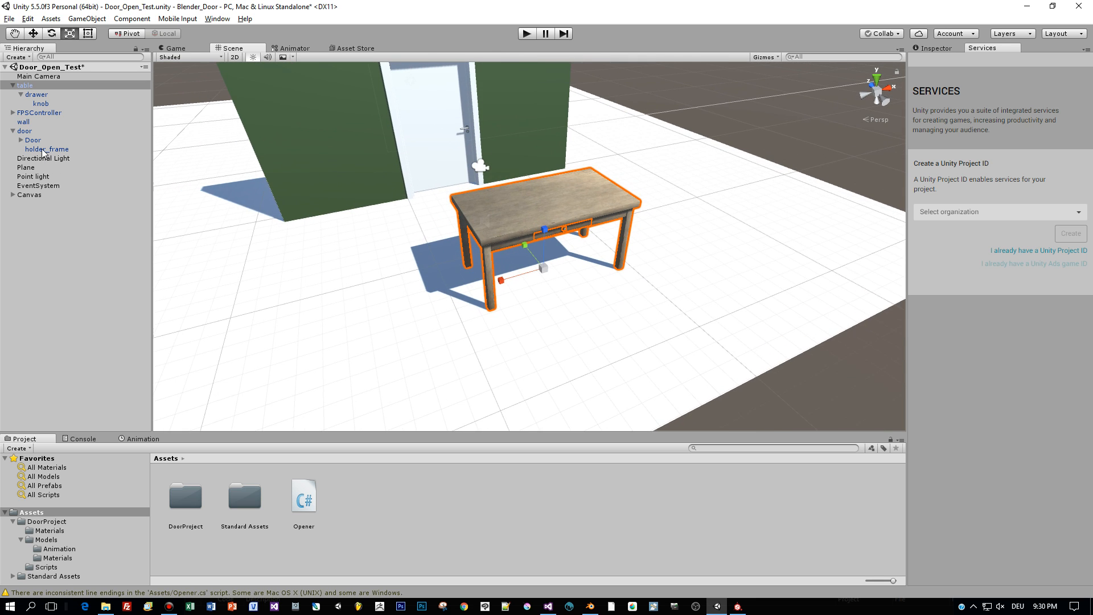
{"action": "left_click", "coordinate": [25, 85]}
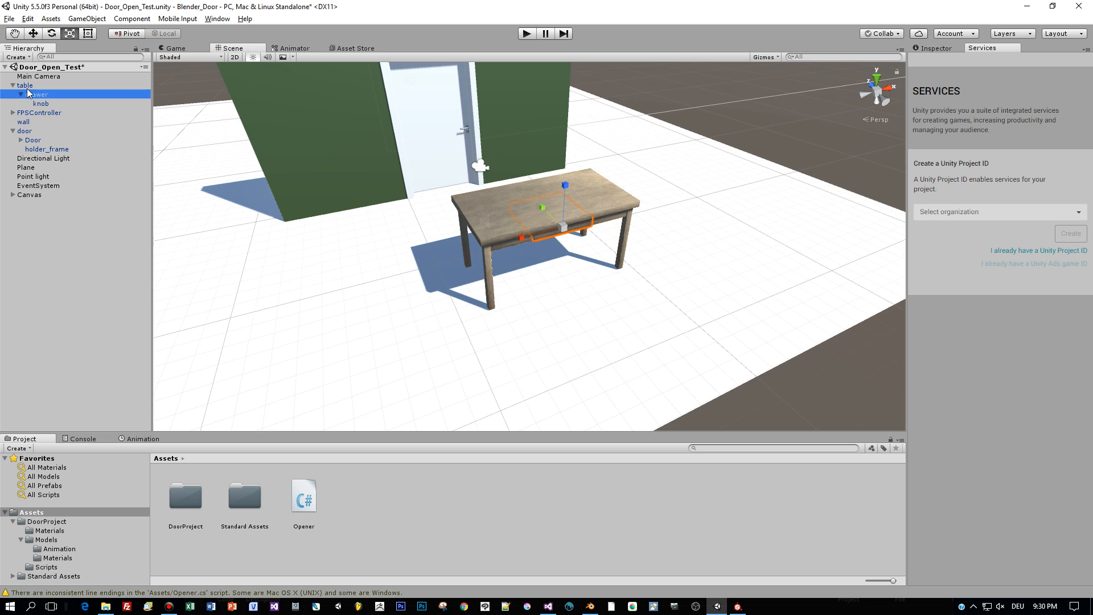
{"action": "left_click", "coordinate": [932, 47]}
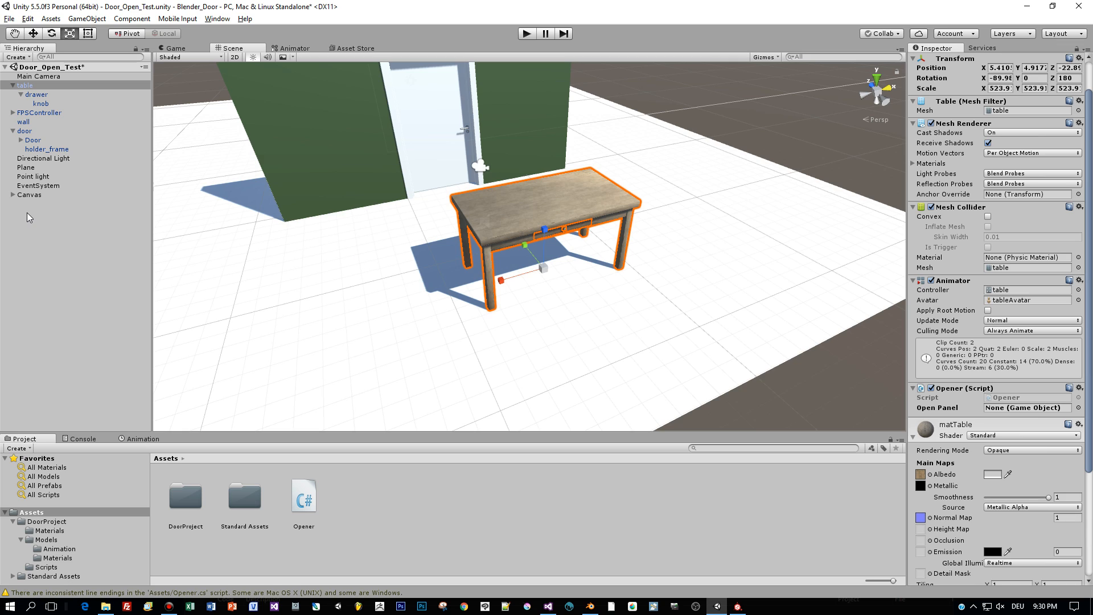
{"action": "left_click", "coordinate": [12, 195]}
{"action": "left_click_drag", "start_coordinate": [33, 204], "coordinate": [1004, 409]}
{"action": "left_click", "coordinate": [1005, 408]}
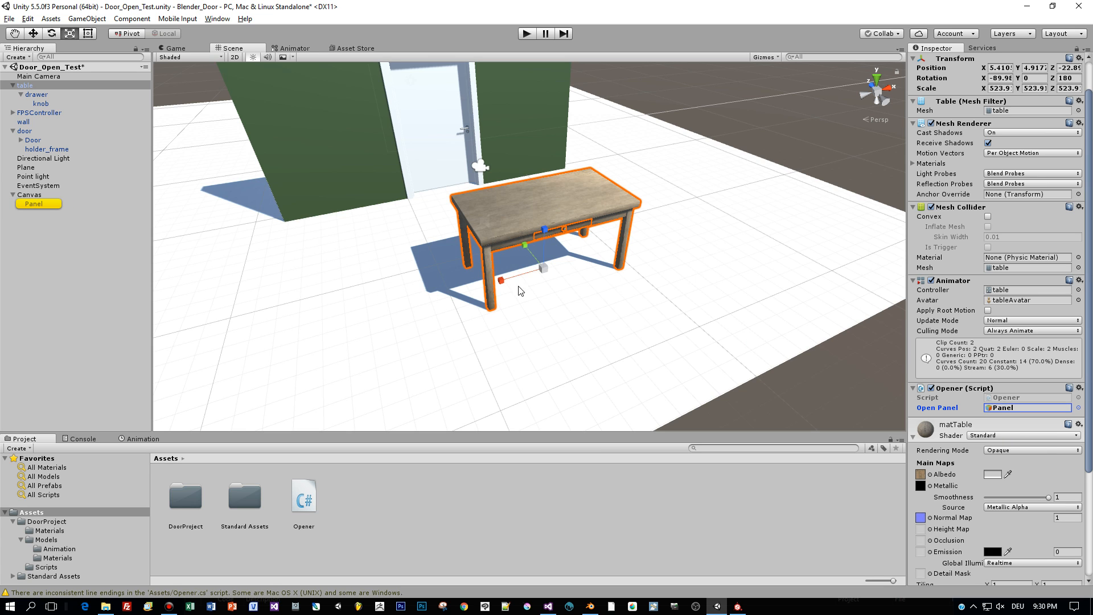
Step: Add a Box Collider component to the table object
{"action": "double_click", "coordinate": [36, 205]}
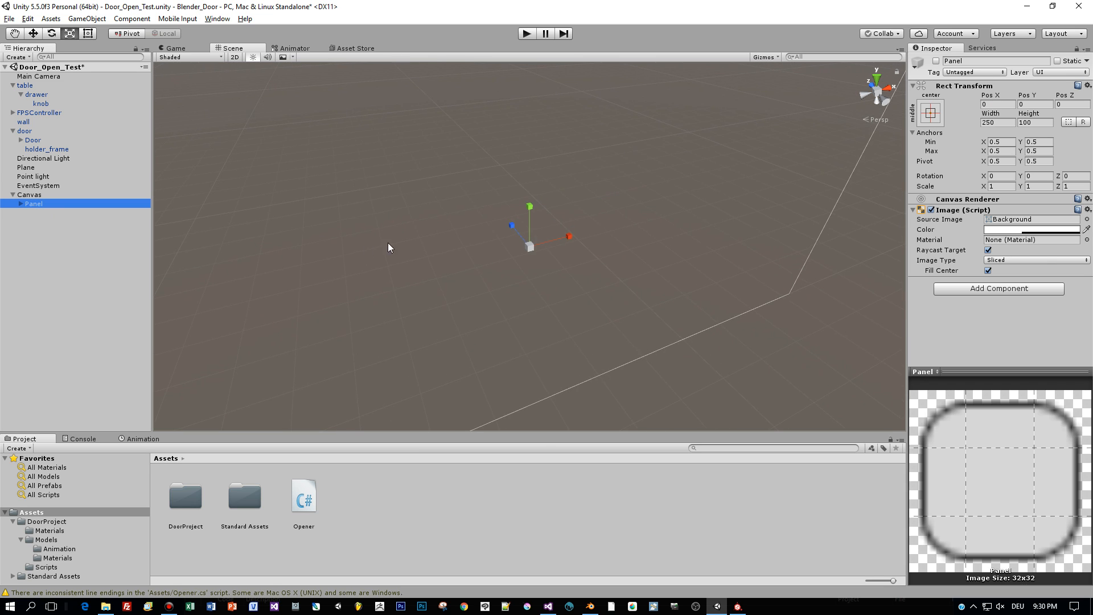
{"action": "scroll", "coordinate": [1028, 501], "scroll_direction": "down", "scroll_amount": 2}
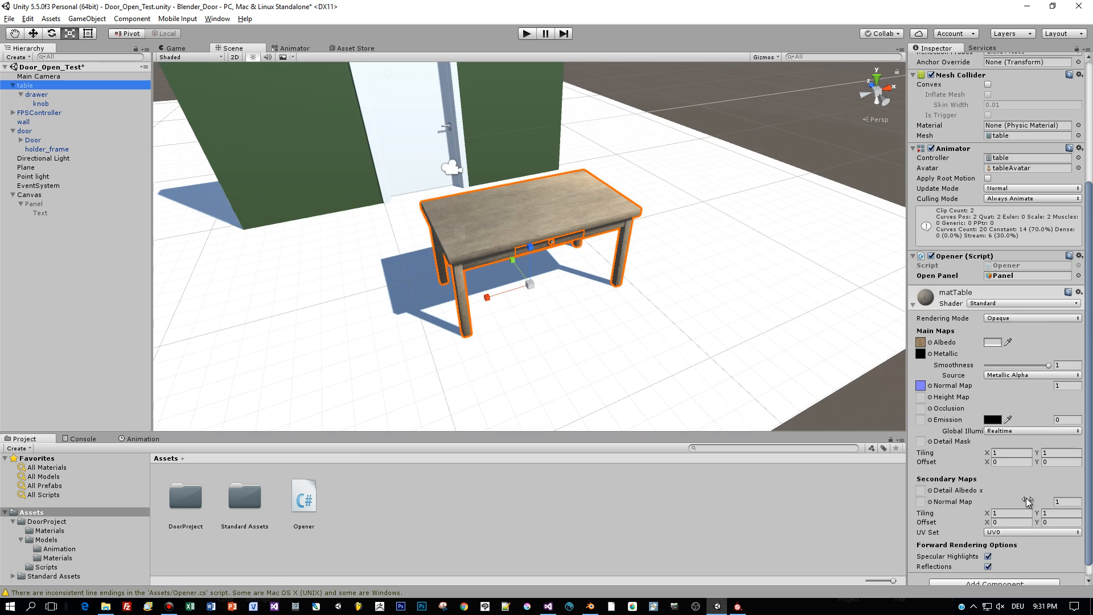
{"action": "scroll", "coordinate": [1027, 501], "scroll_direction": "down", "scroll_amount": 1}
{"action": "left_click", "coordinate": [986, 570]}
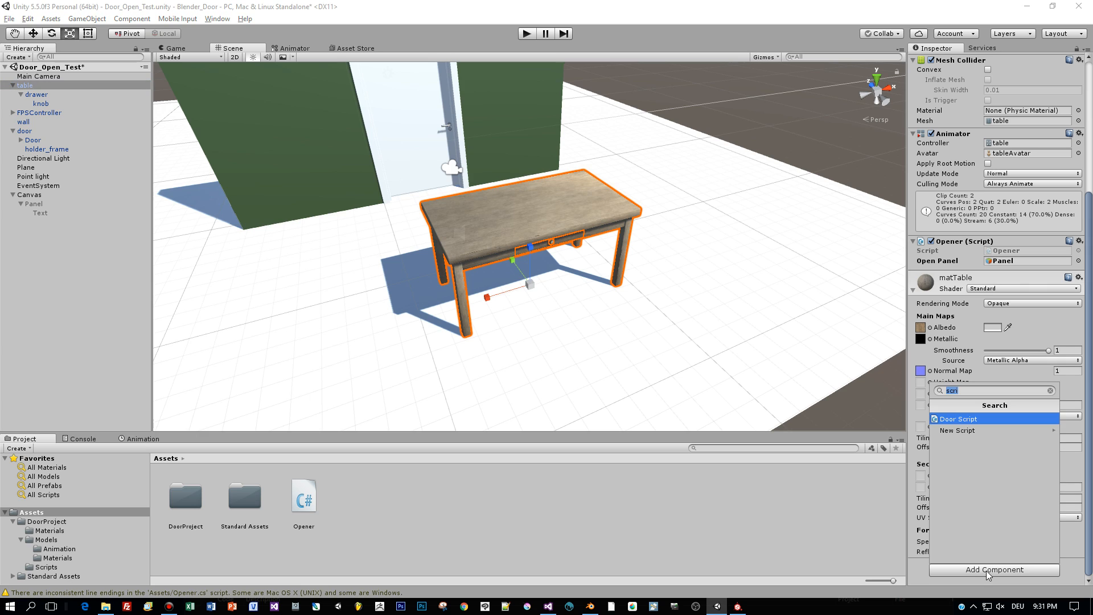
{"action": "type", "text": "box"}
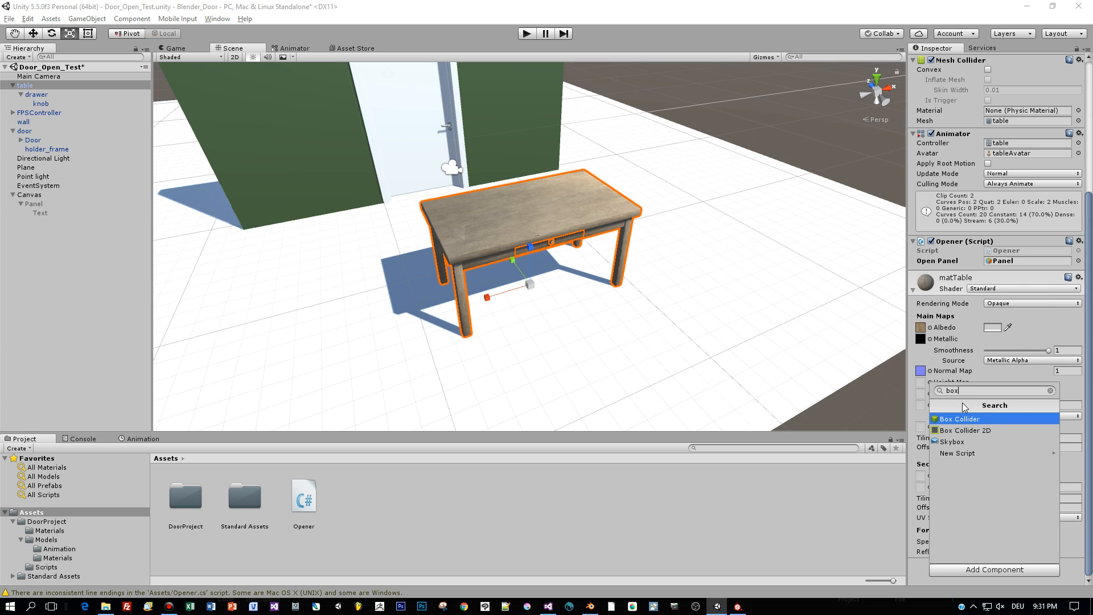
{"action": "left_click", "coordinate": [954, 419]}
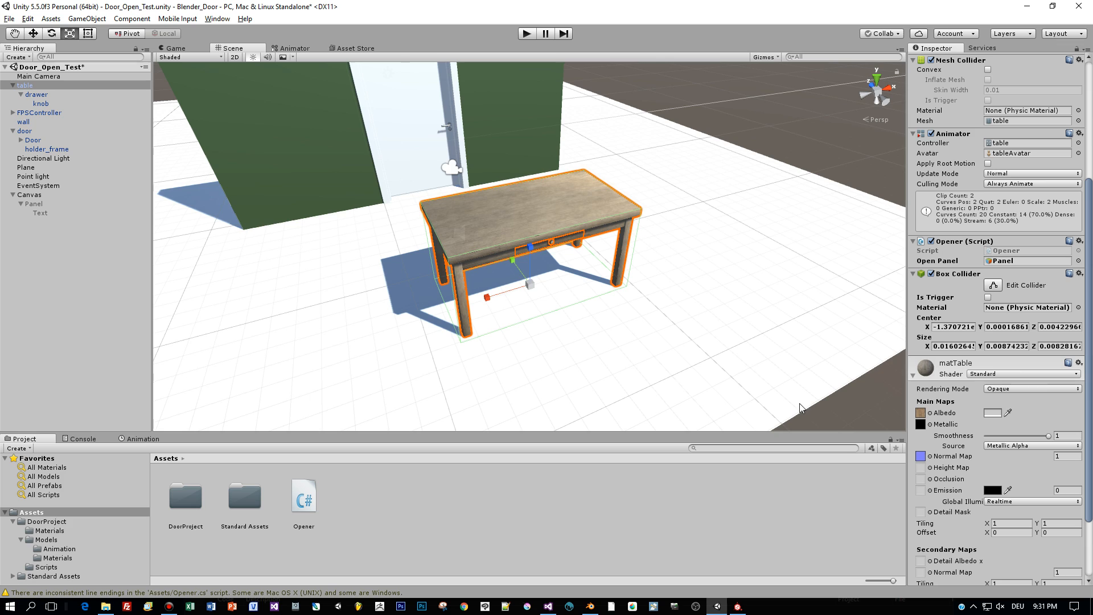
Step: Set the table's Box Collider center Y to -0.005 and make the collider a trigger
{"action": "left_click", "coordinate": [979, 329]}
{"action": "type", "text": "-0.13"}
{"action": "key", "text": "BackSpace"}
{"action": "key", "text": "BackSpace"}
{"action": "type", "text": "01"}
{"action": "scroll", "coordinate": [726, 319], "scroll_direction": "down", "scroll_amount": 3}
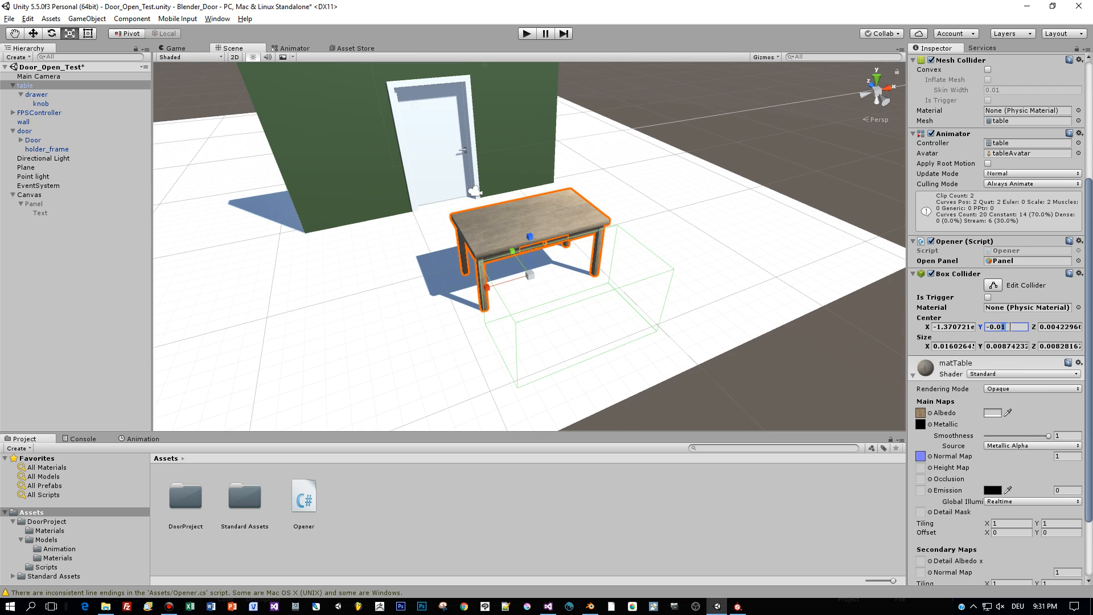
{"action": "key", "text": "BackSpace"}
{"action": "type", "text": "05"}
{"action": "left_click", "coordinate": [988, 296]}
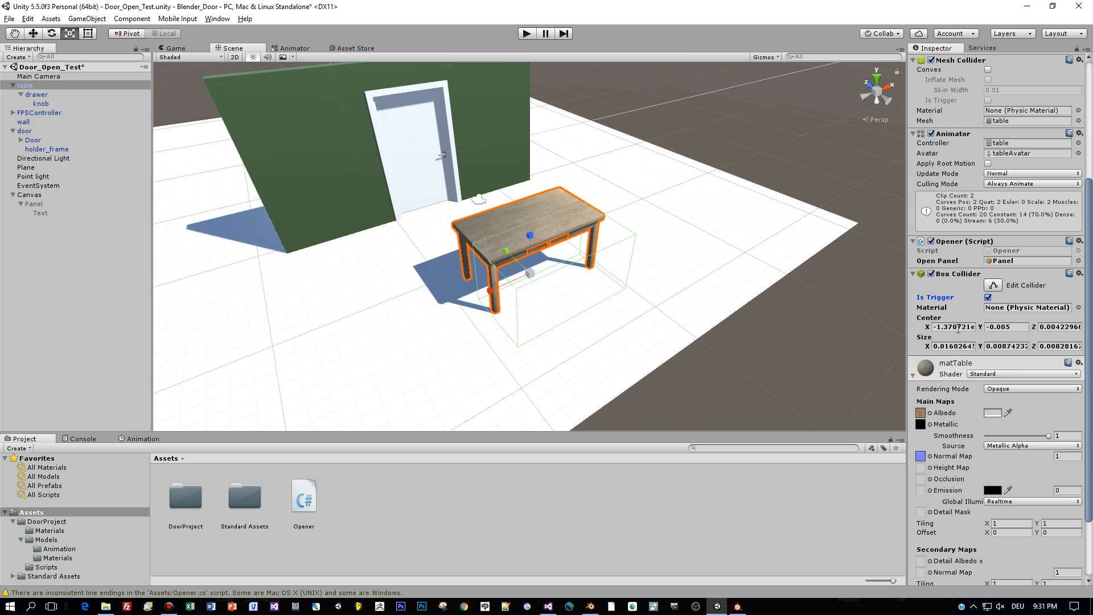
Step: Run the scene, walk into the table's trigger area and try opening the drawer
{"action": "left_click", "coordinate": [526, 34]}
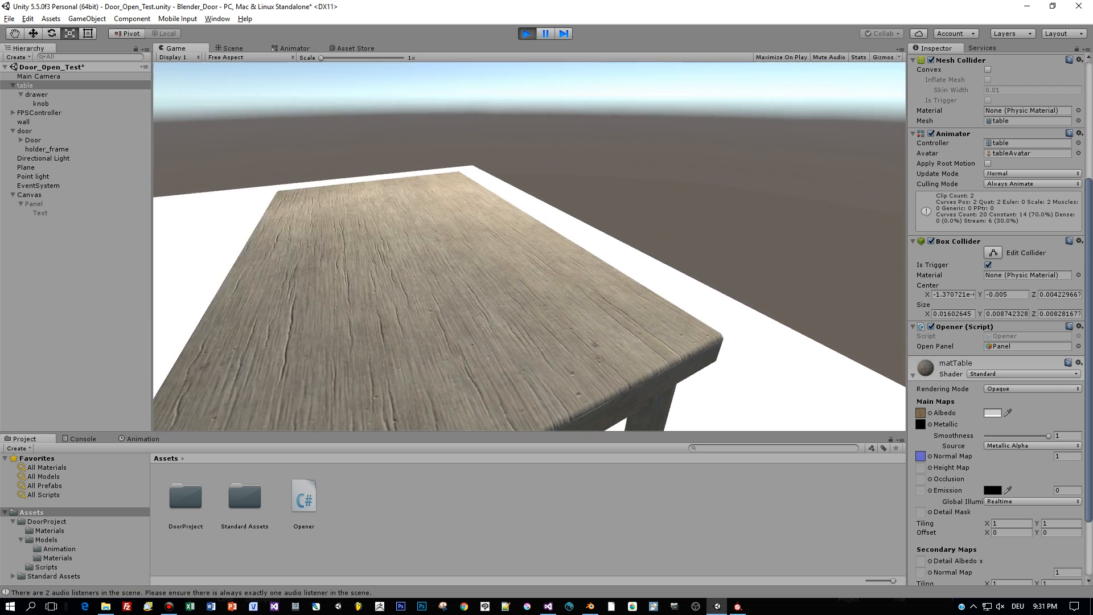
{"action": "key", "text": "w"}
{"action": "key", "text": "w"}
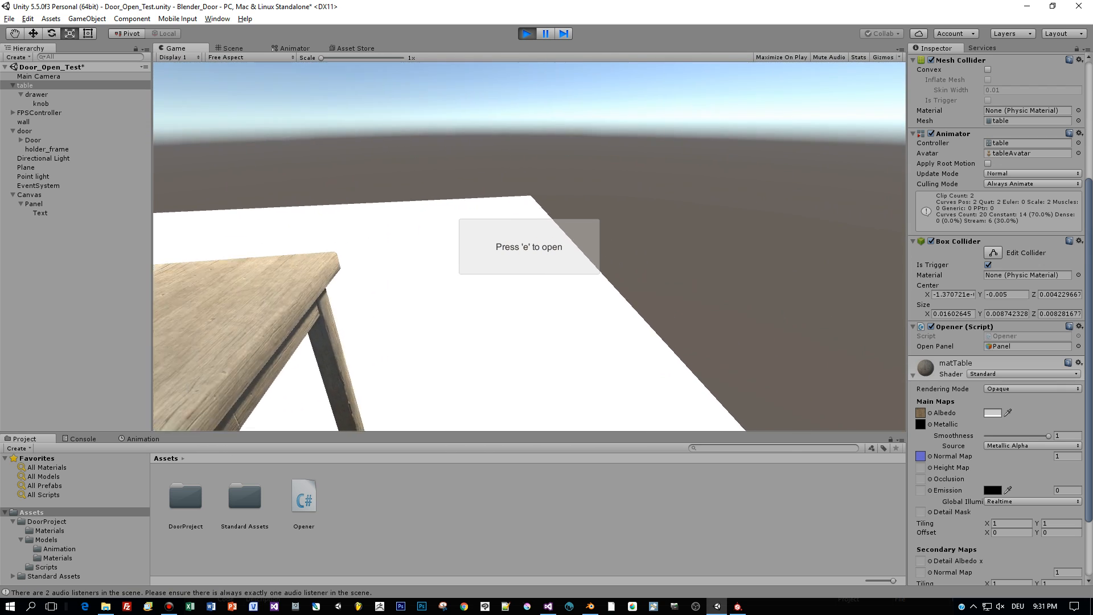
{"action": "key", "text": "e"}
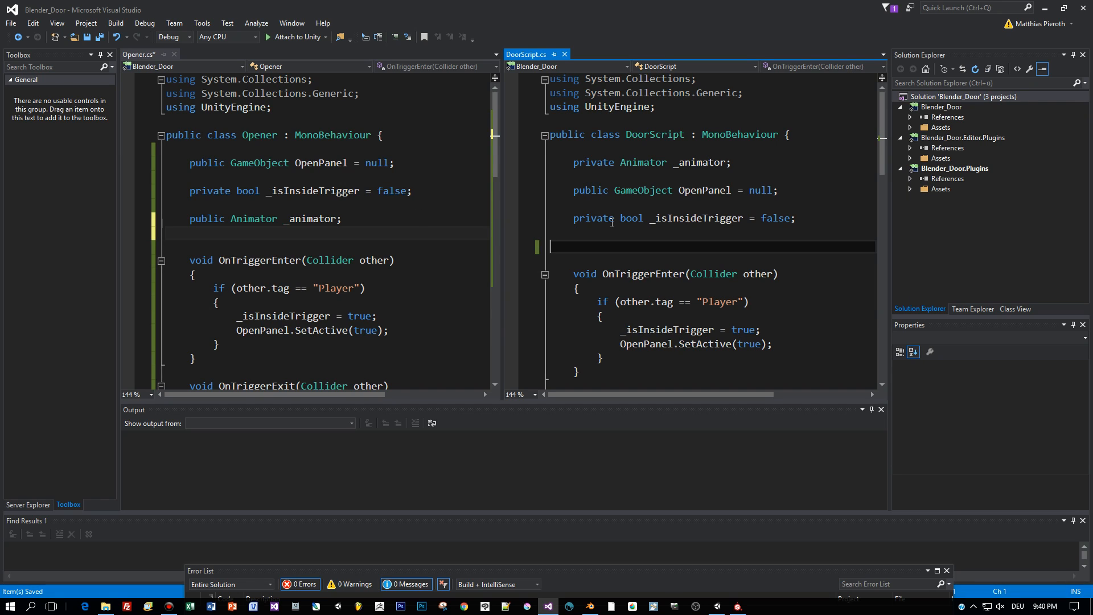
Step: Make DoorScript's _animator field public in Visual Studio and build the Blender_Door solution
{"action": "double_click", "coordinate": [585, 161]}
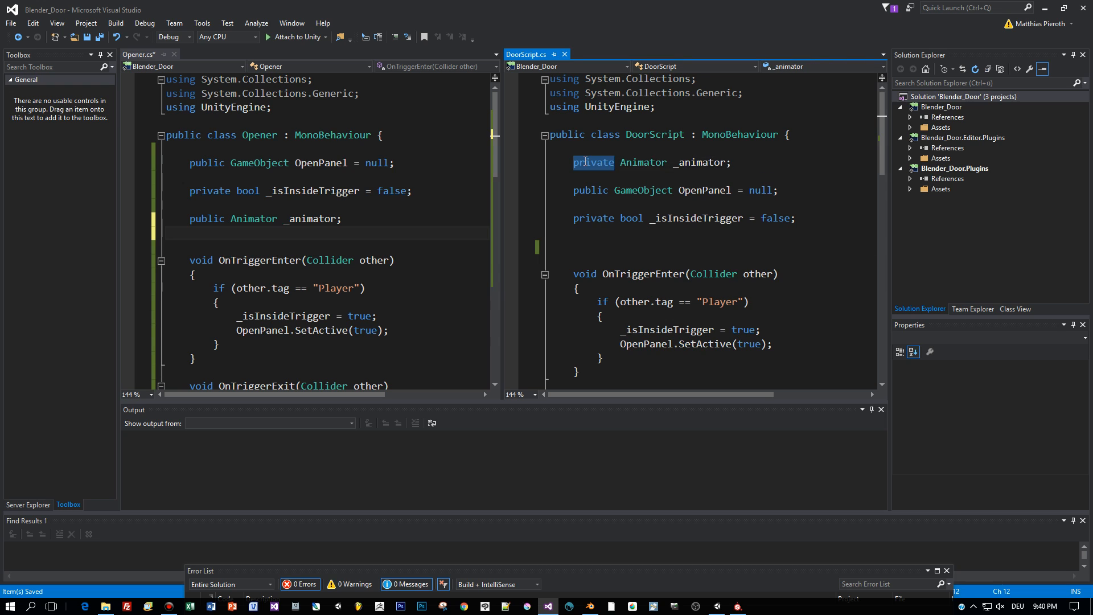
{"action": "type", "text": "public"}
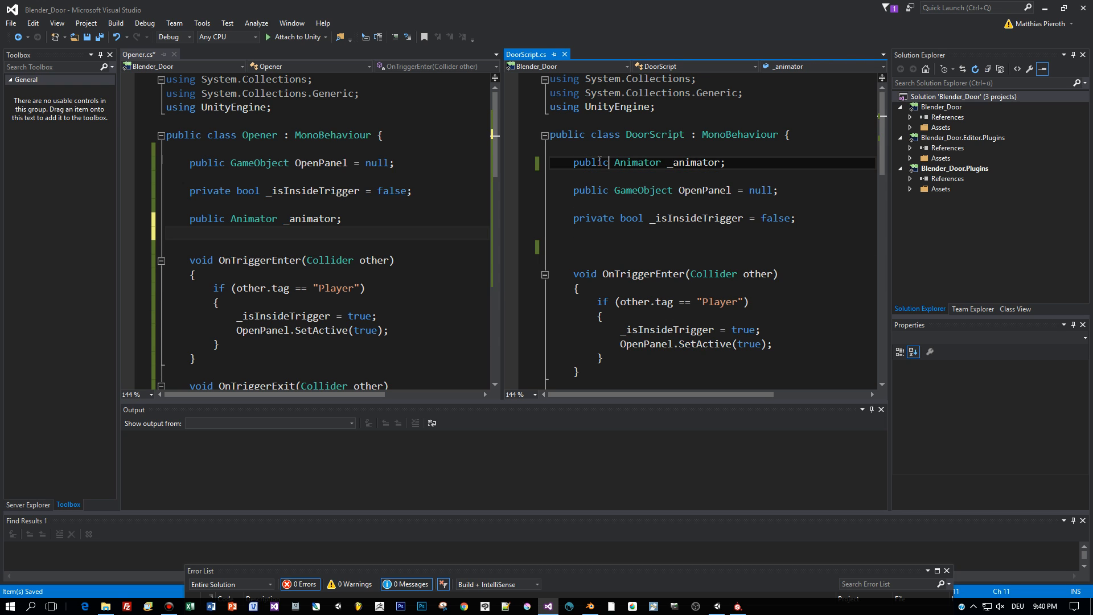
{"action": "left_click", "coordinate": [937, 98]}
{"action": "right_click", "coordinate": [936, 98]}
{"action": "left_click", "coordinate": [877, 106]}
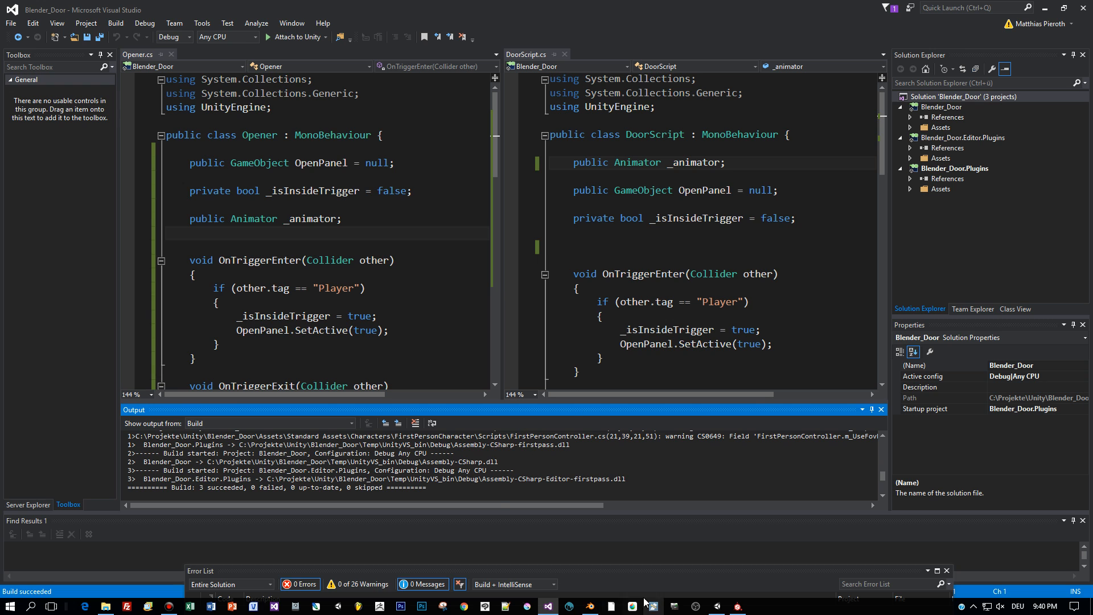
Step: Return to Unity and assign the Door animator to the Animator field of the door's Door Script
{"action": "left_click", "coordinate": [717, 607]}
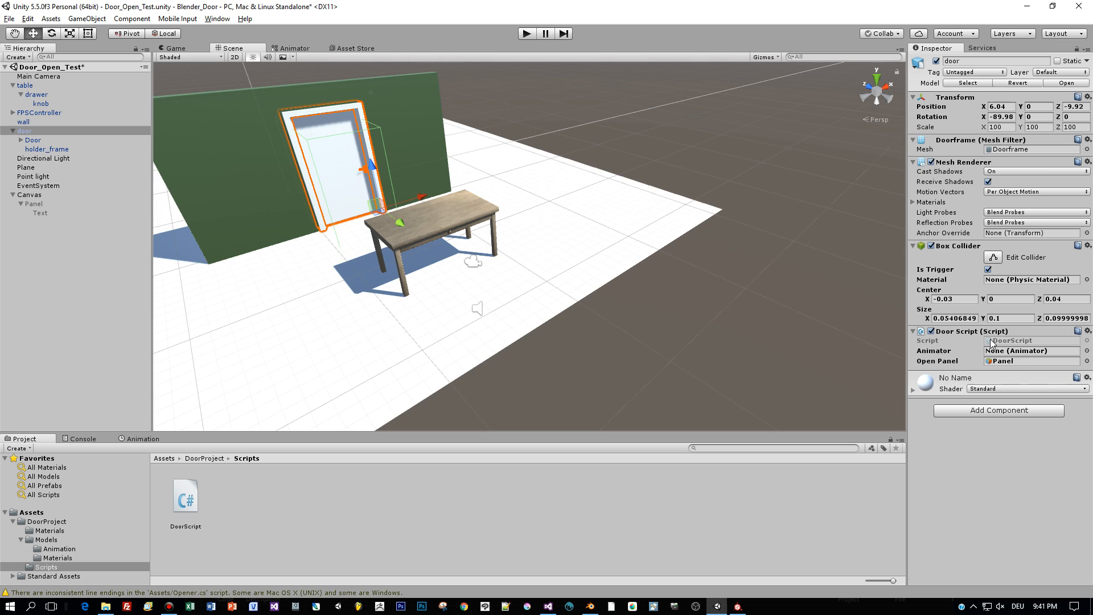
{"action": "left_click", "coordinate": [1087, 351]}
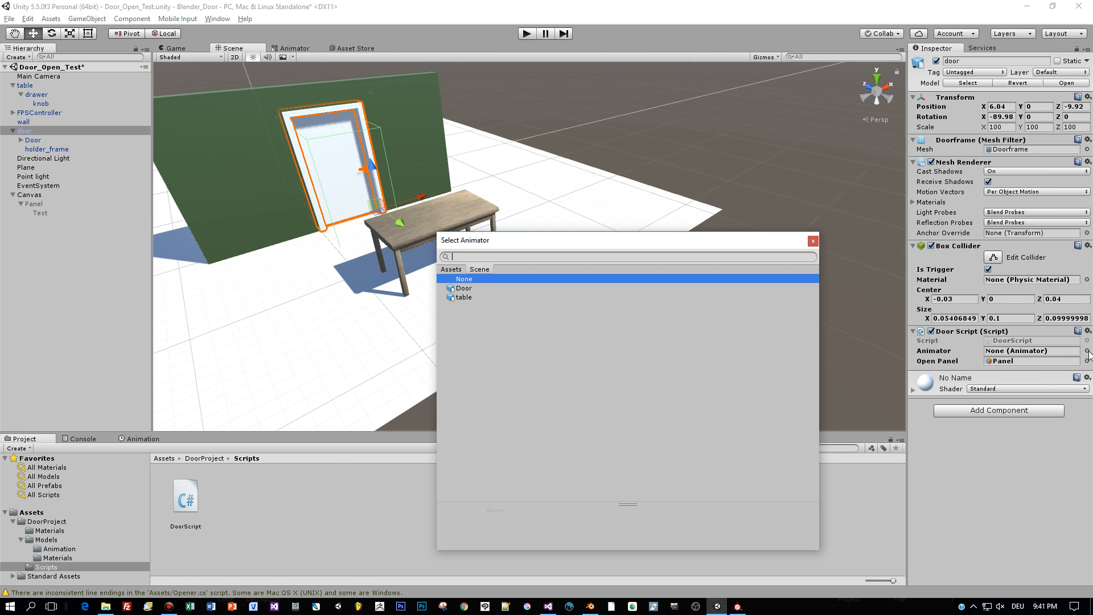
{"action": "double_click", "coordinate": [464, 288]}
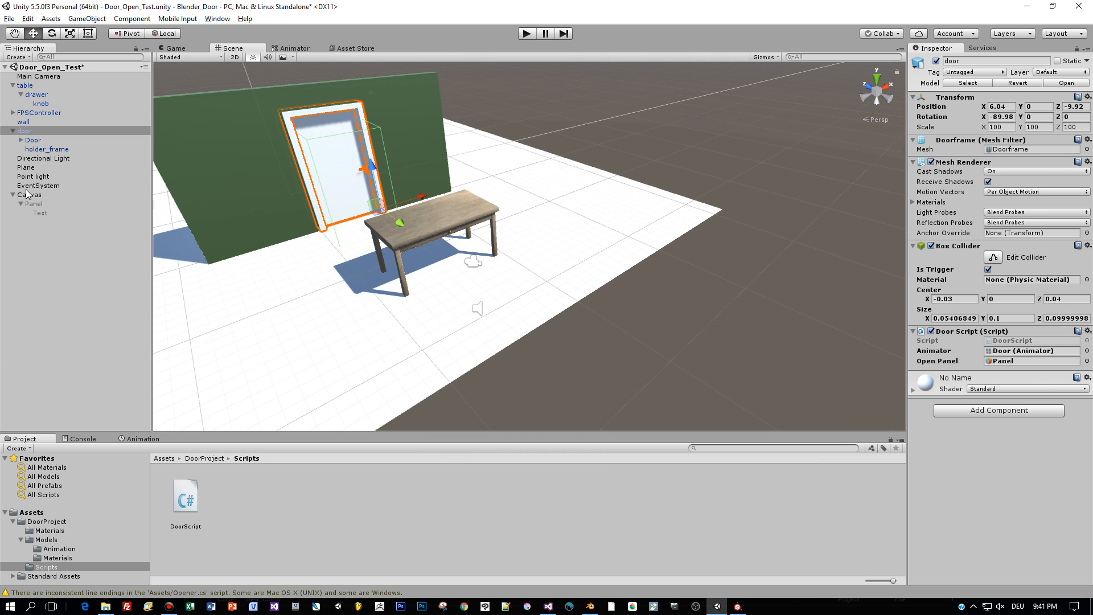
Step: Assign the table animator to the Animator field of the table's Opener script
{"action": "left_click", "coordinate": [29, 87]}
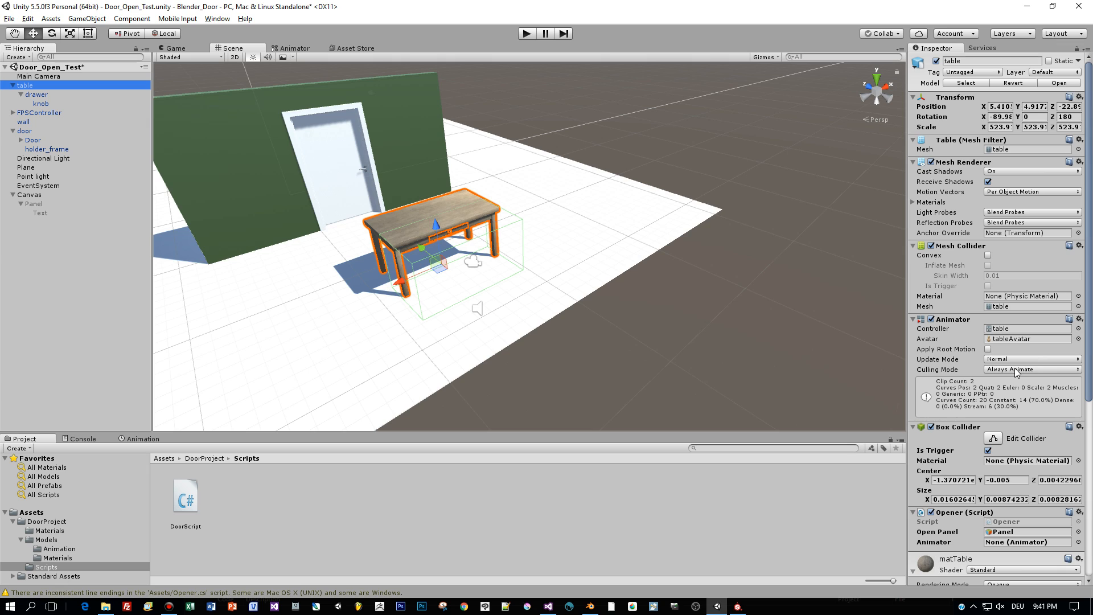
{"action": "left_click", "coordinate": [1079, 543]}
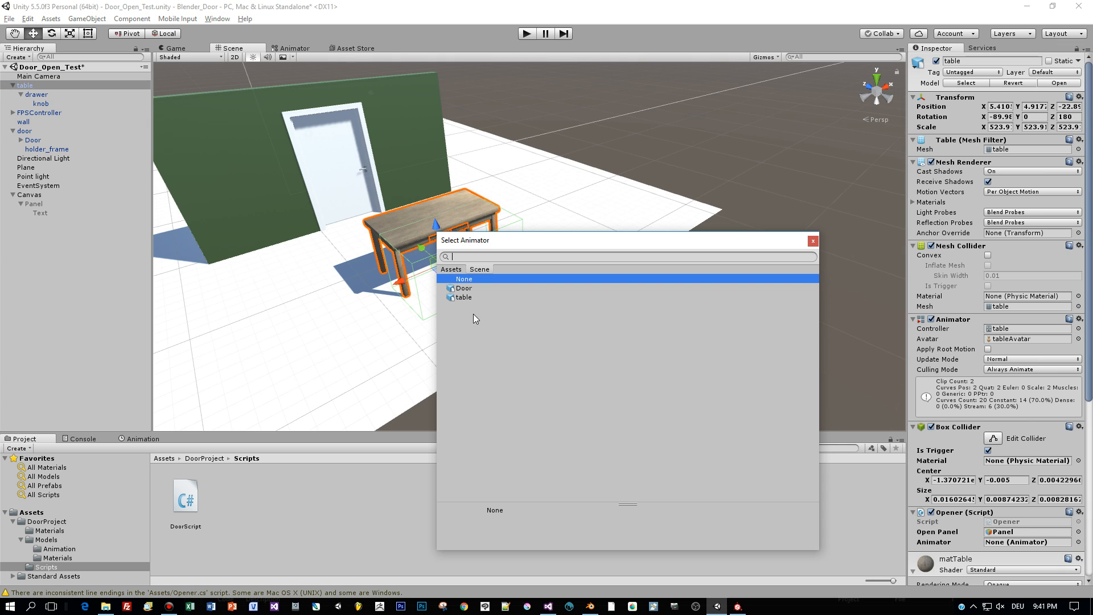
{"action": "double_click", "coordinate": [464, 297]}
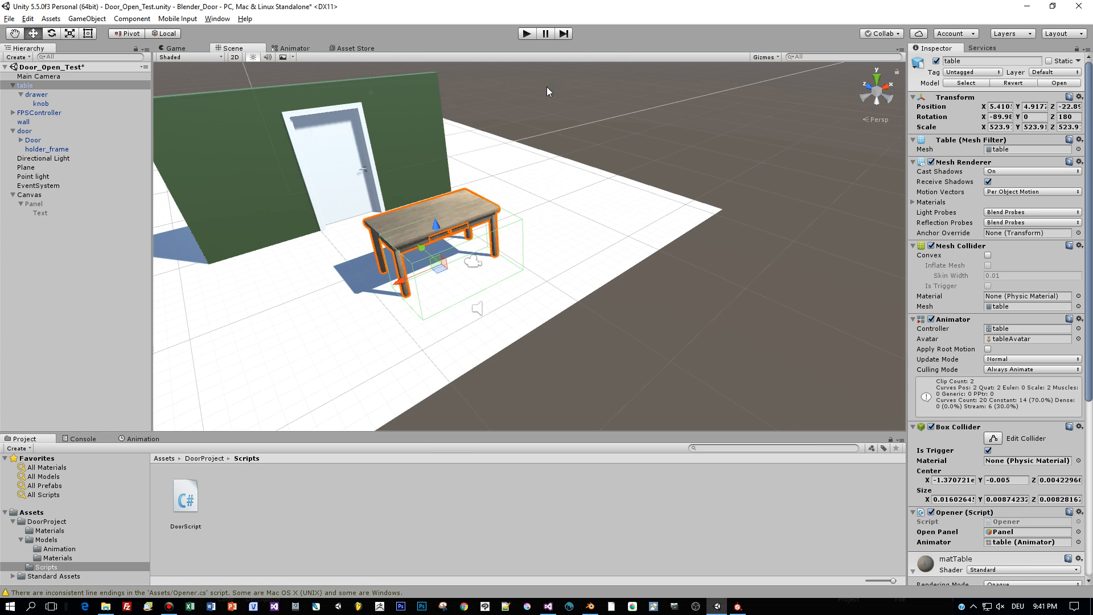
Step: Run the scene again and test the open interaction with the assigned animators
{"action": "left_click", "coordinate": [527, 34]}
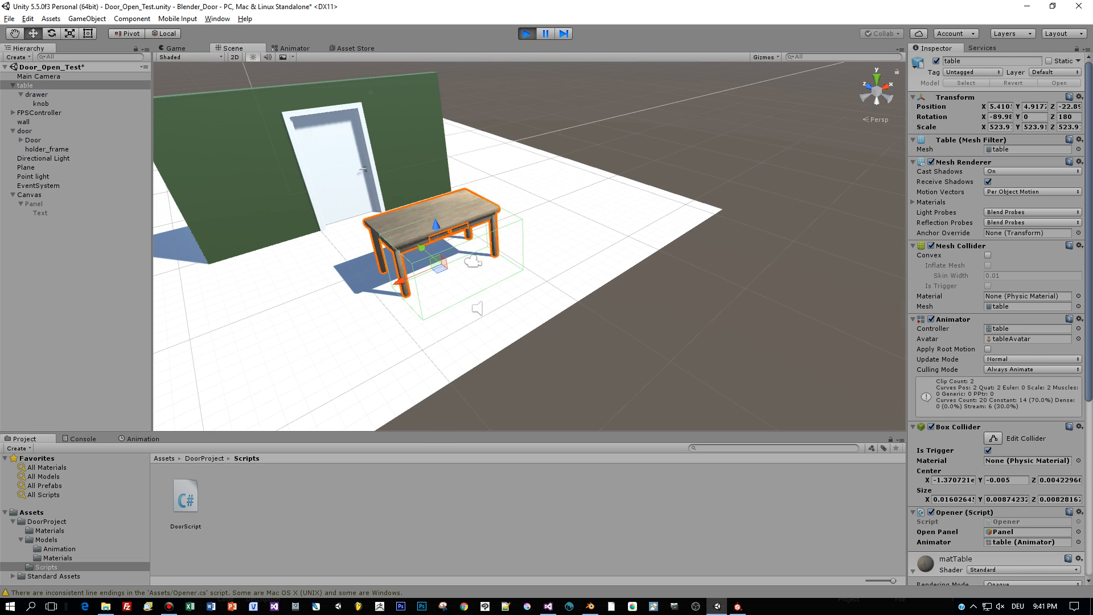
{"action": "key", "text": "w"}
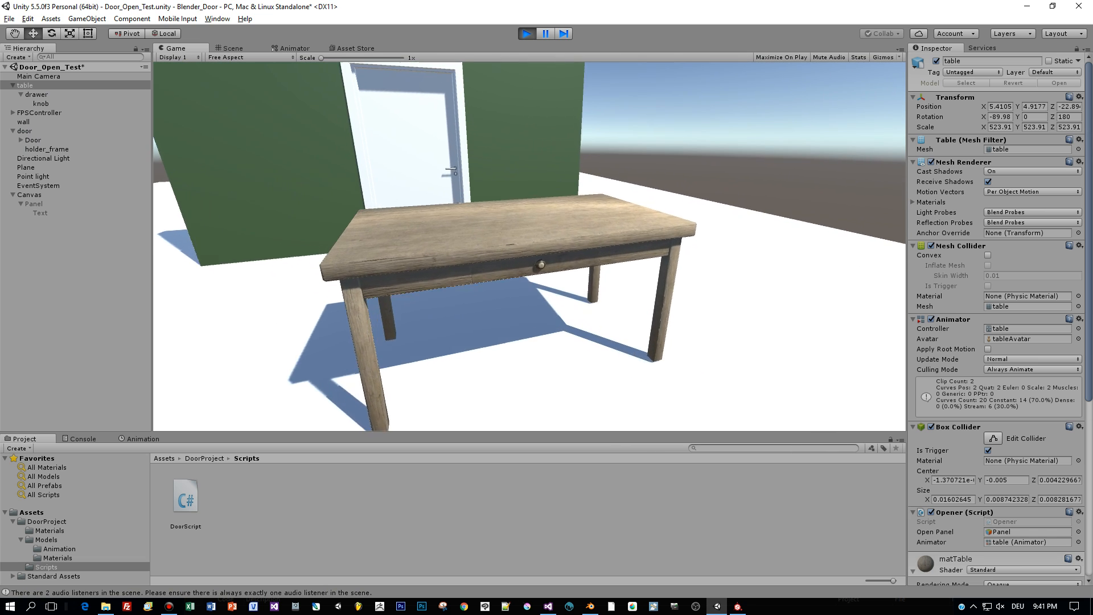
{"action": "key", "text": "e"}
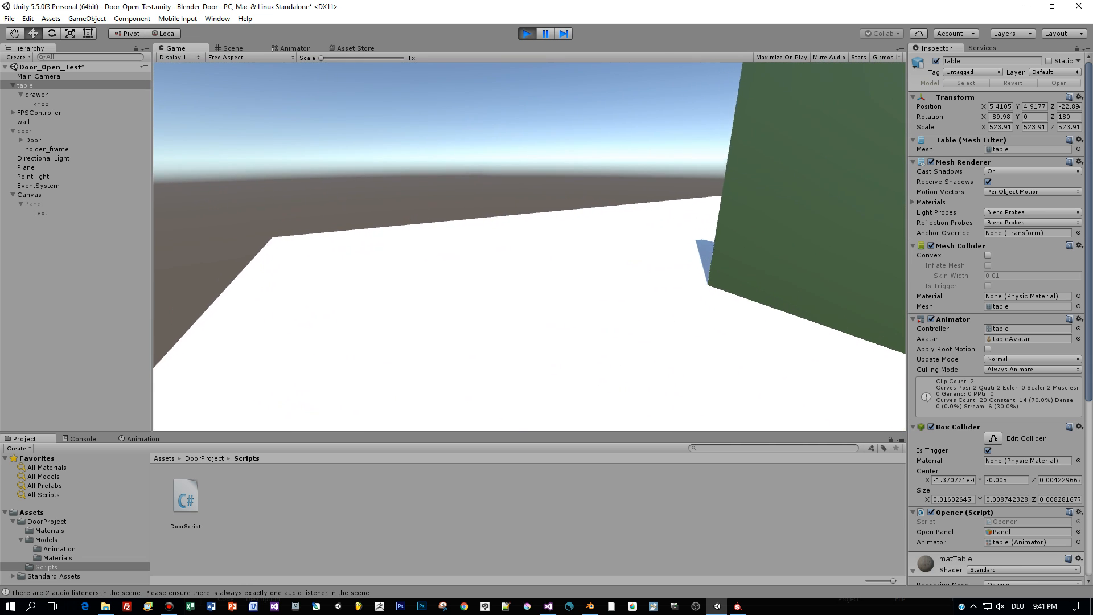
Step: Walk up to the door in the running scene, trigger its opening, and back away again
{"action": "key", "text": "w"}
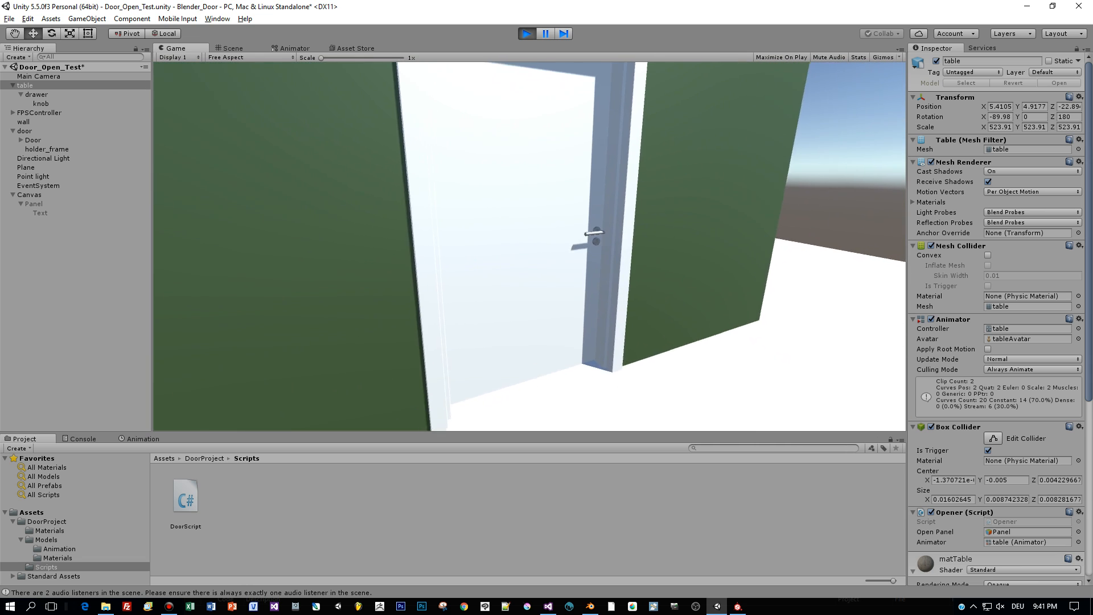
{"action": "key", "text": "e"}
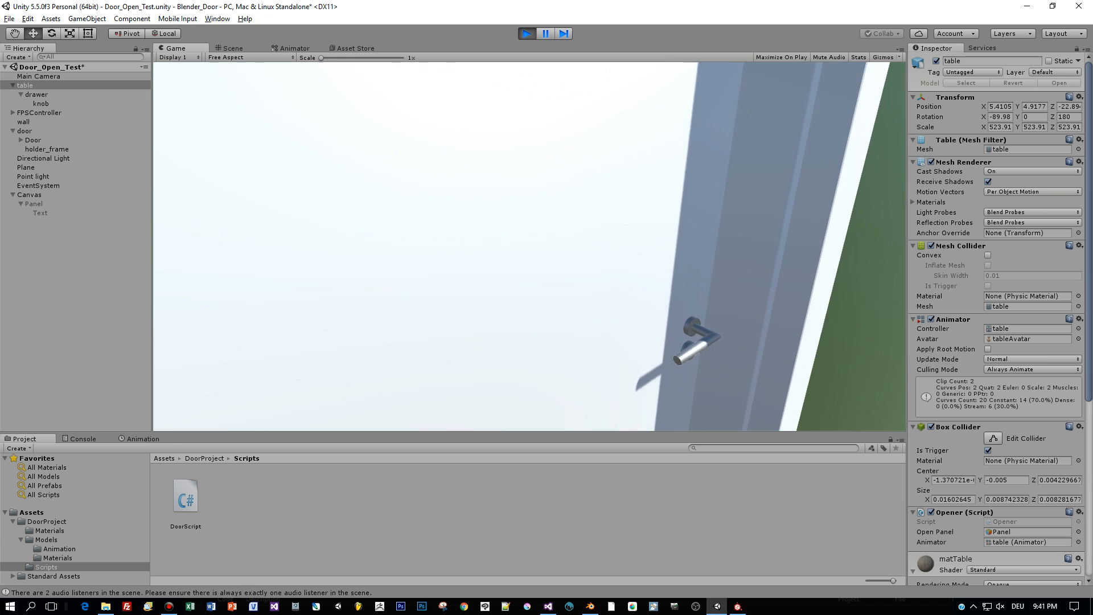
{"action": "key", "text": "s"}
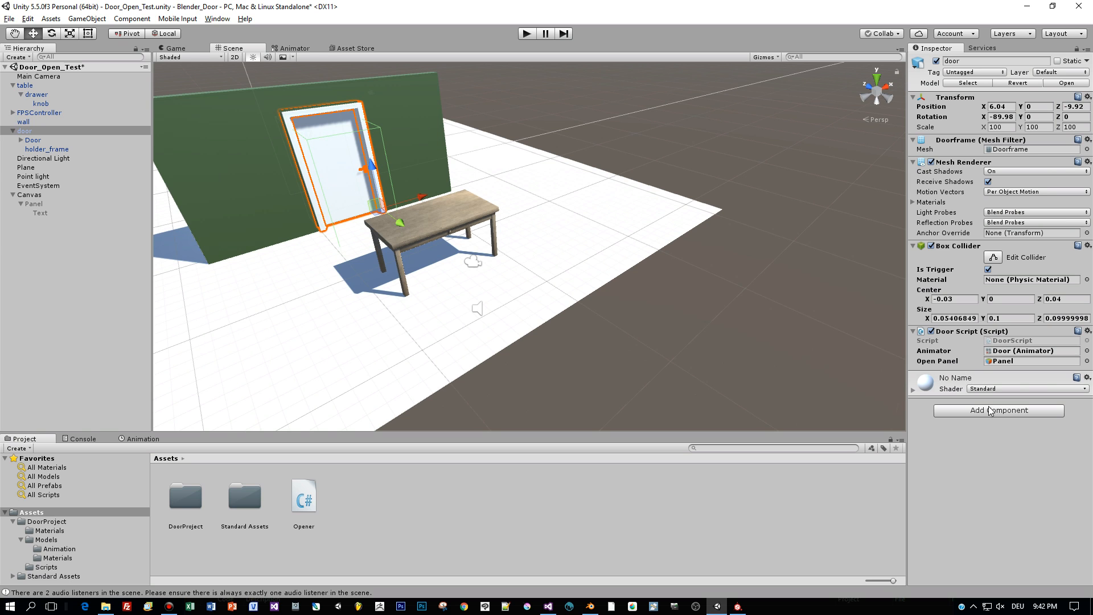
Step: Add the Opener script to the door object and assign the scene's Panel to its Open Panel field
{"action": "left_click", "coordinate": [989, 405]}
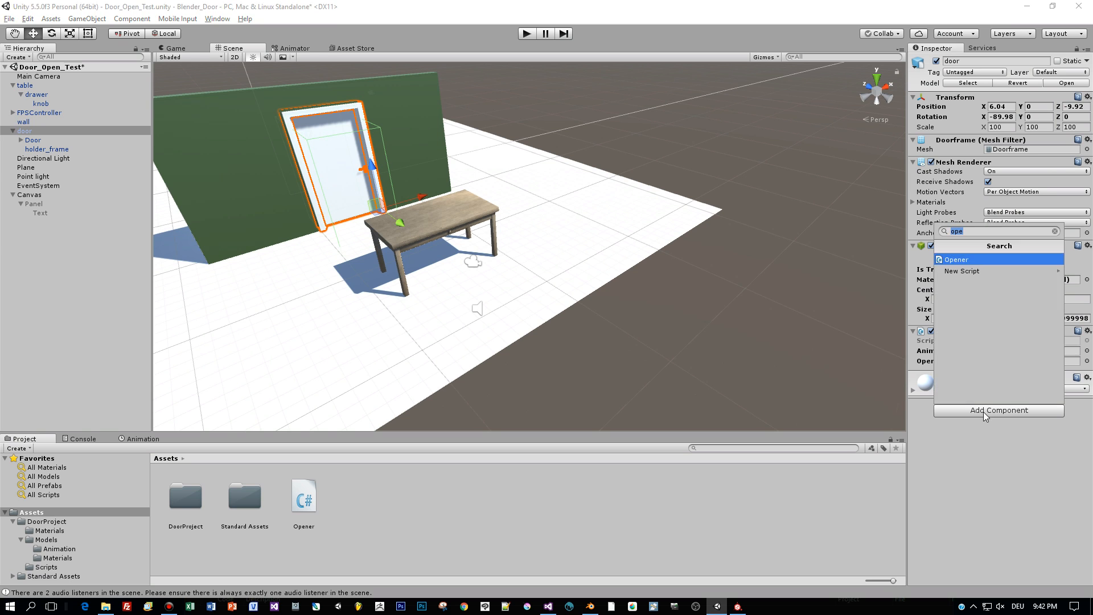
{"action": "left_click", "coordinate": [961, 253]}
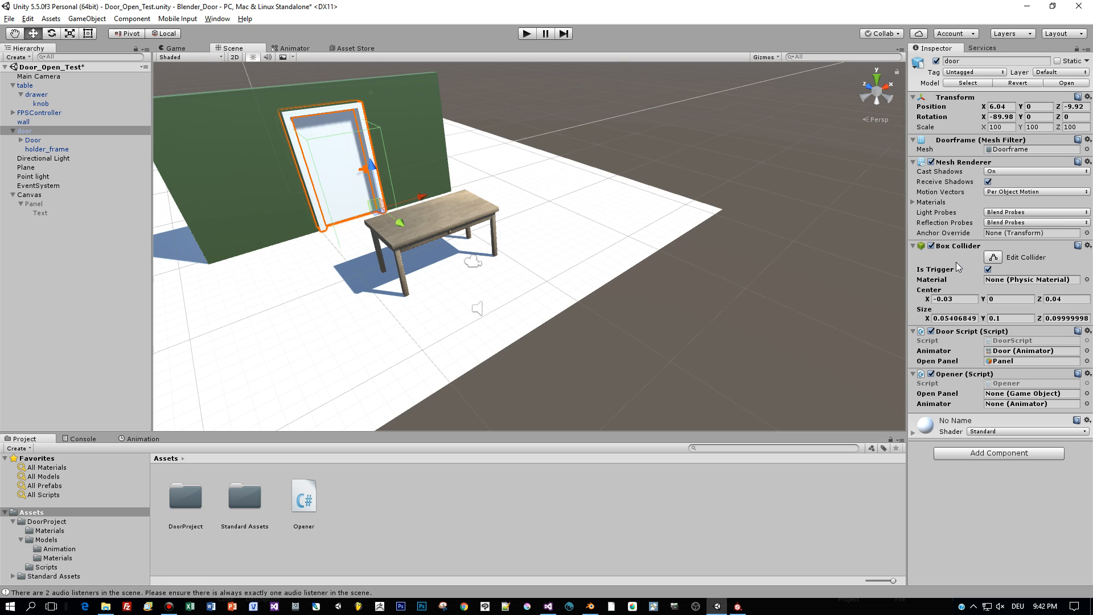
{"action": "left_click", "coordinate": [1087, 394]}
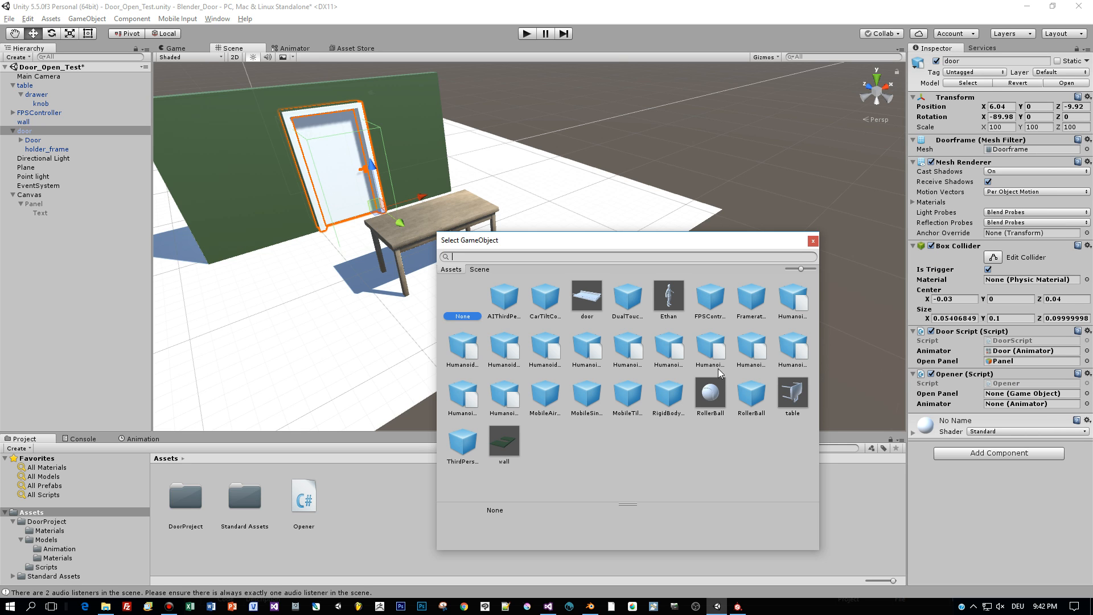
{"action": "left_click", "coordinate": [480, 269]}
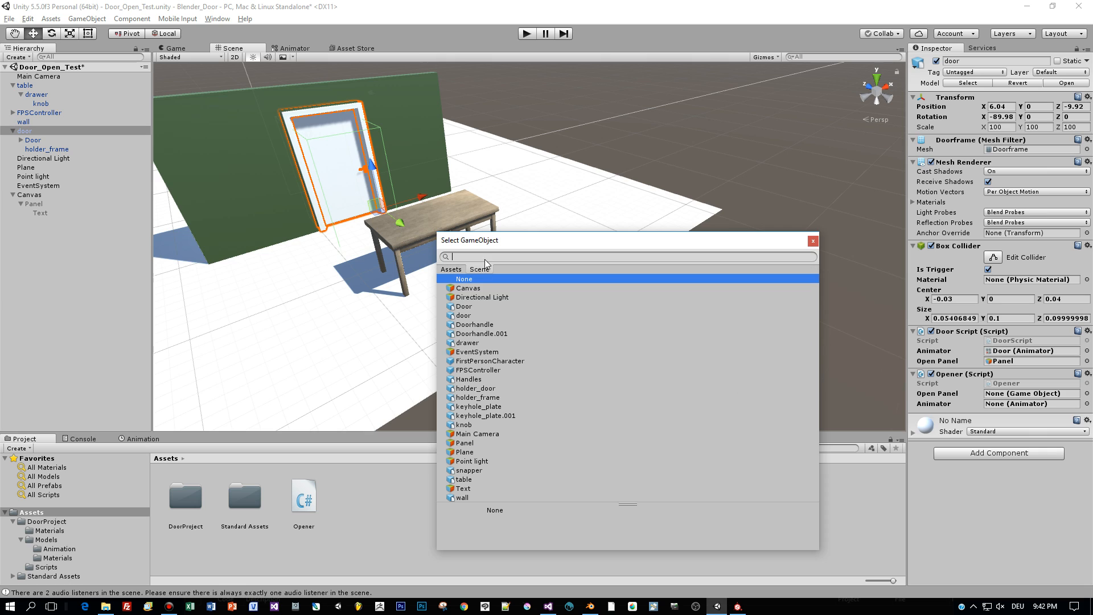
{"action": "type", "text": "openp"}
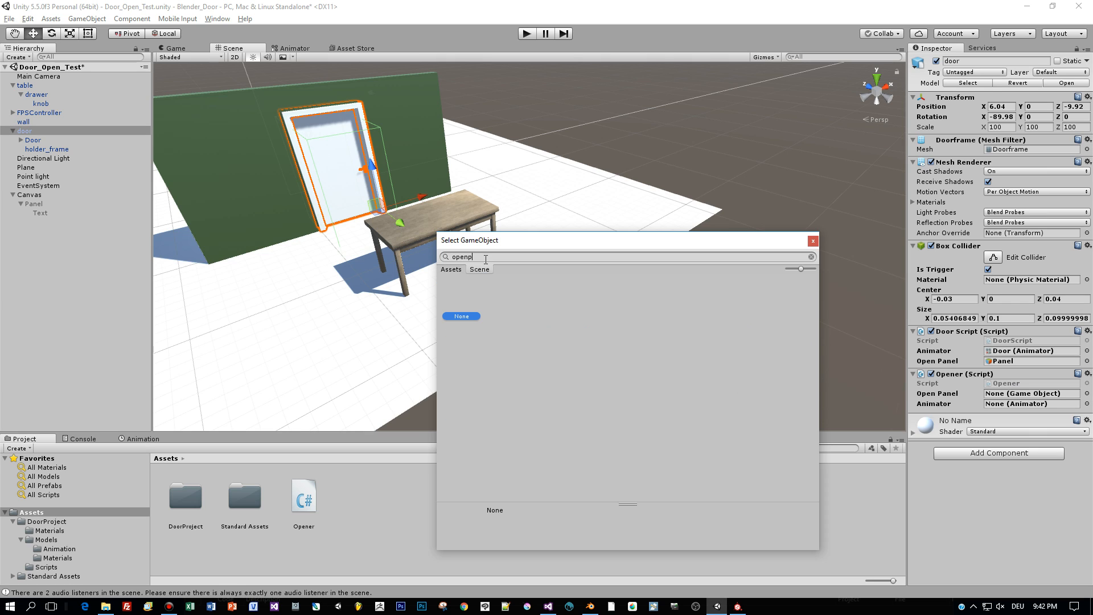
{"action": "key", "text": "BackSpace"}
{"action": "key", "text": "BackSpace"}
{"action": "type", "text": "pan"}
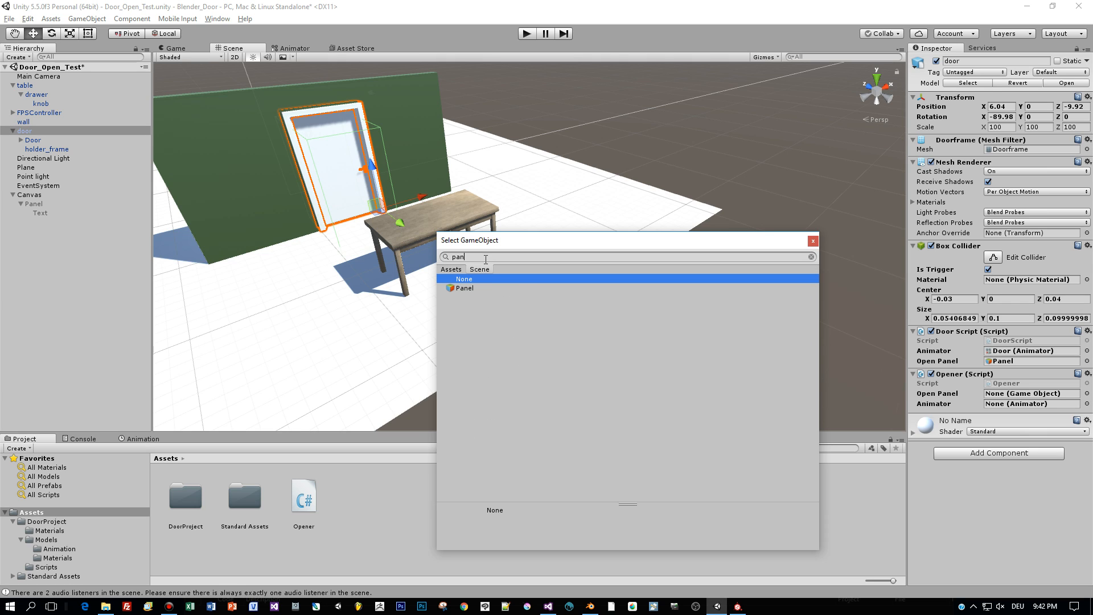
{"action": "double_click", "coordinate": [465, 289]}
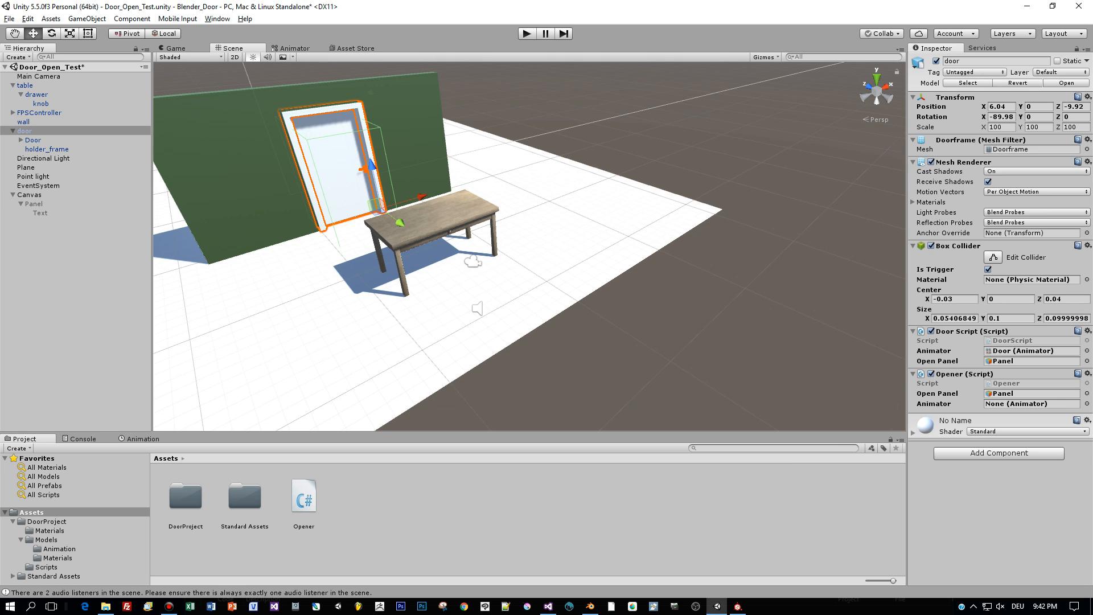
Step: Assign the Door animator to the door's Opener script and remove the old Door Script component
{"action": "left_click", "coordinate": [1087, 403]}
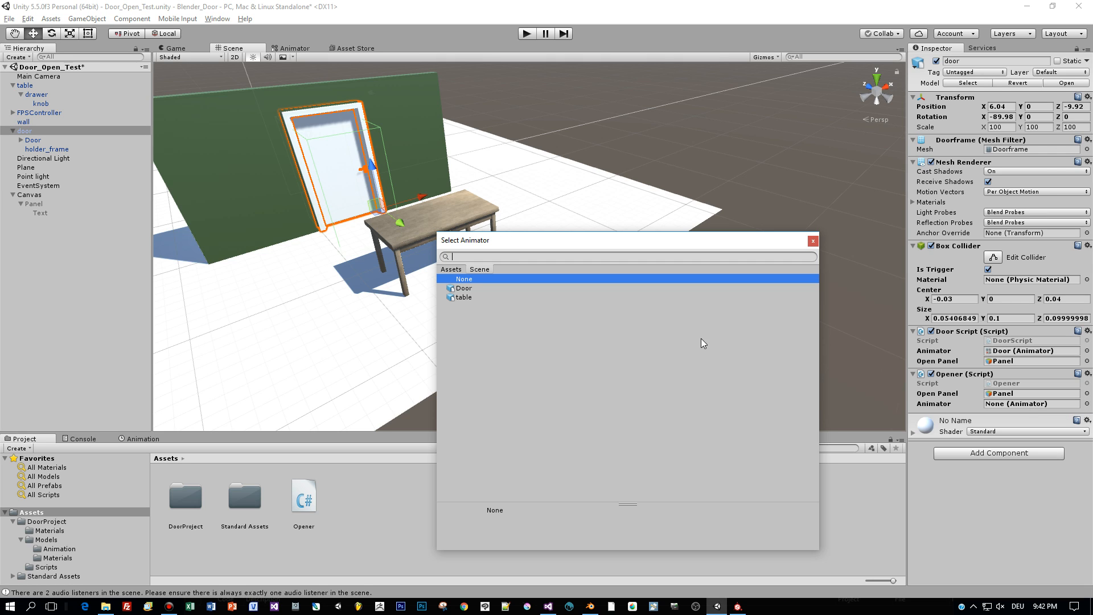
{"action": "double_click", "coordinate": [455, 289]}
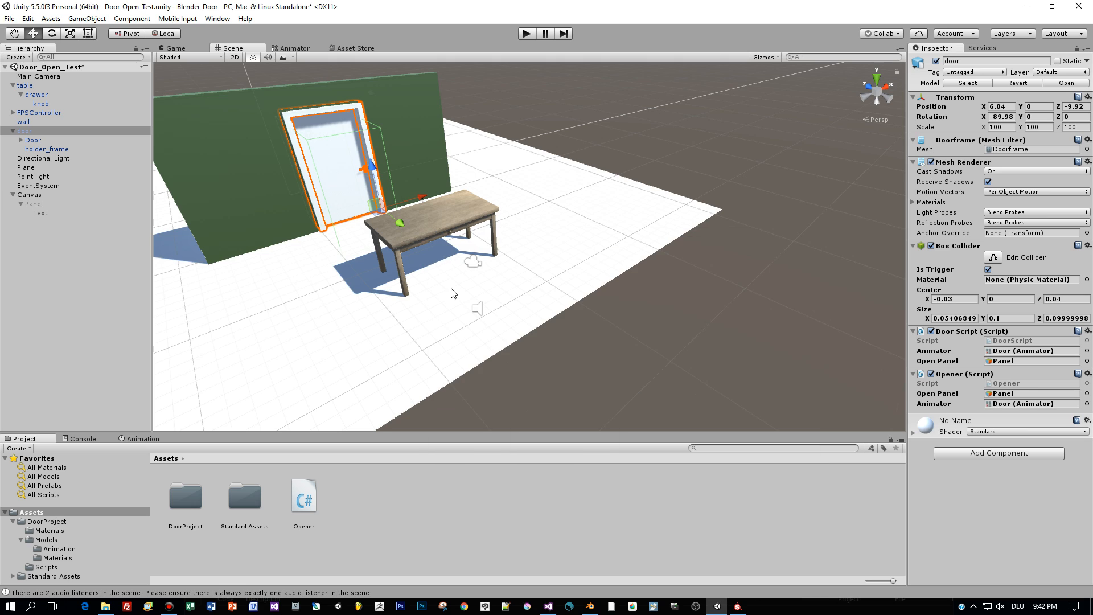
{"action": "right_click", "coordinate": [969, 331]}
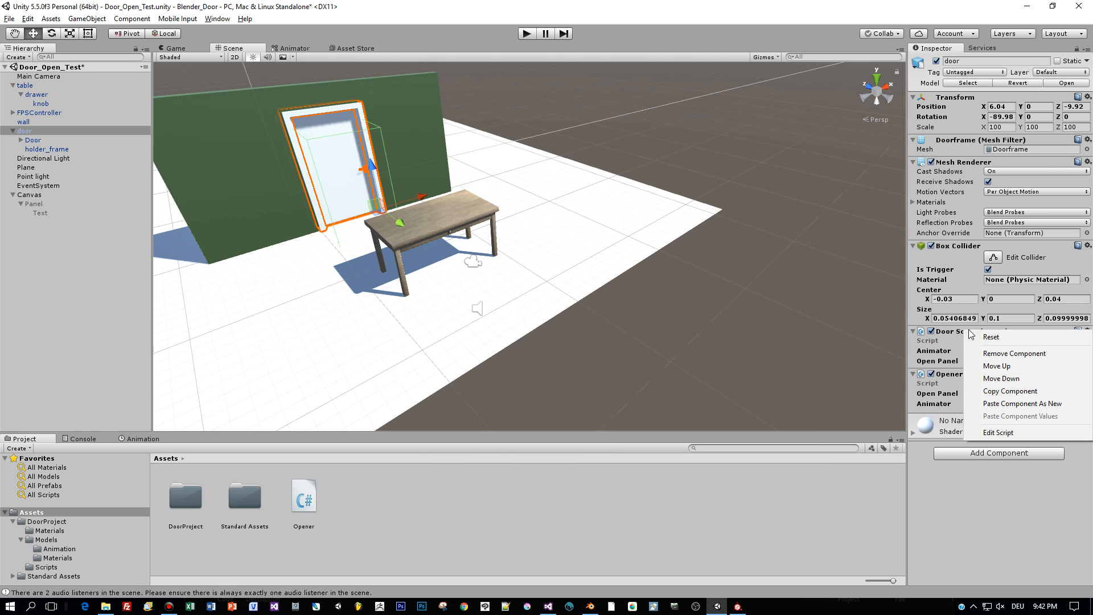
{"action": "left_click", "coordinate": [1016, 354]}
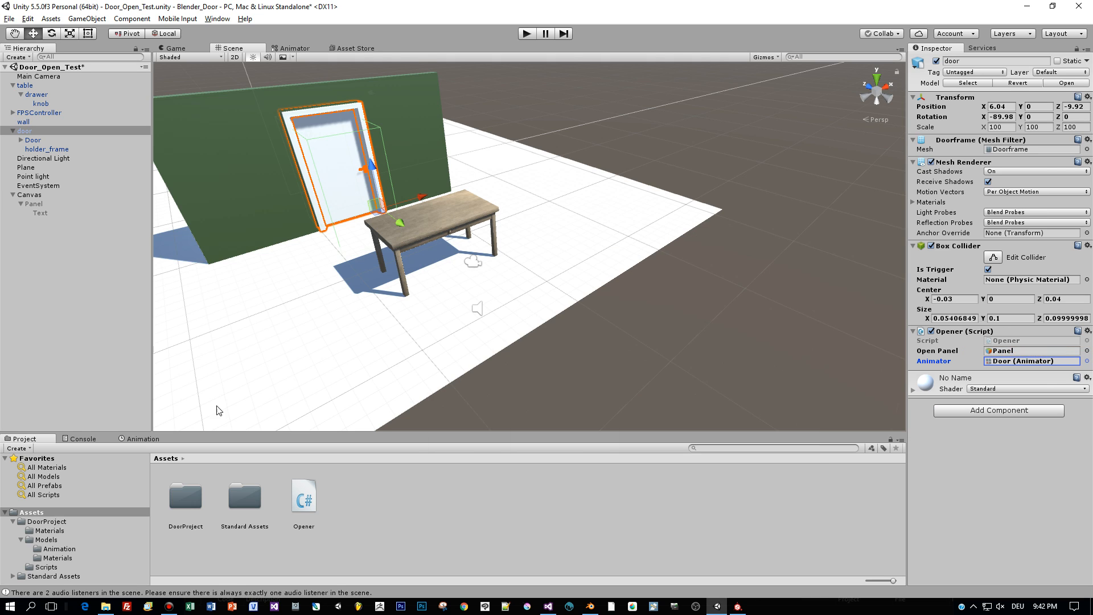
Step: Delete the DoorScript asset from the DoorProject Scripts folder
{"action": "left_click", "coordinate": [46, 567]}
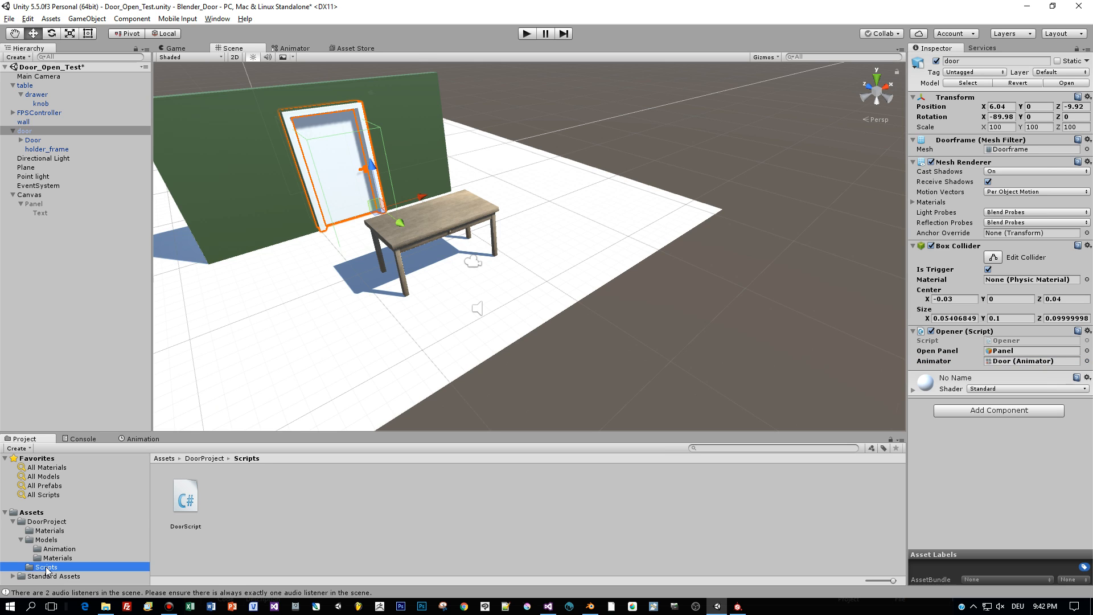
{"action": "left_click", "coordinate": [187, 497]}
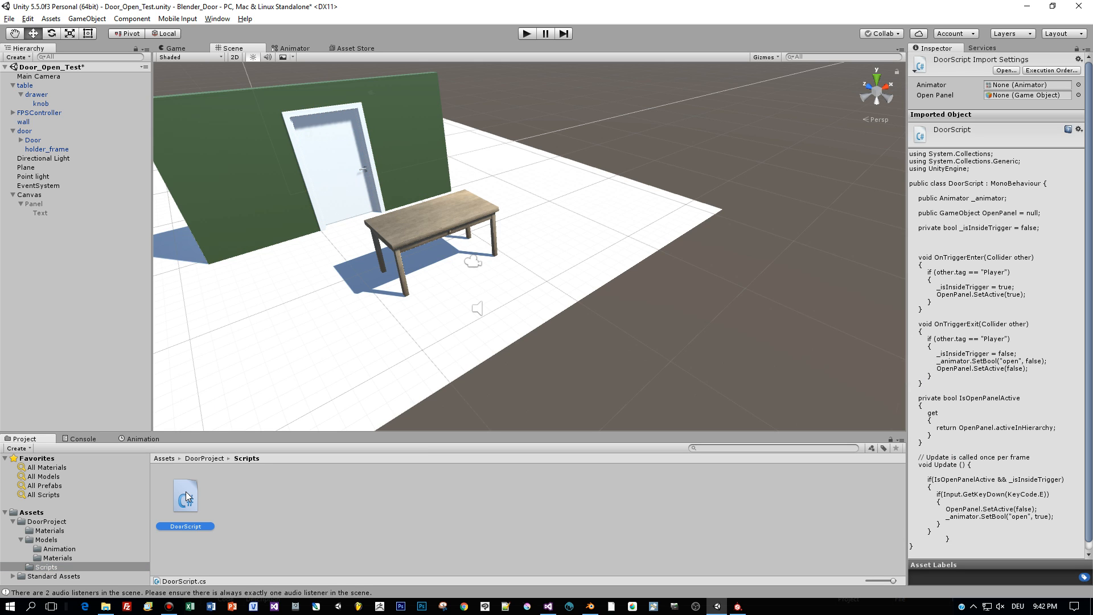
{"action": "key", "text": "Delete"}
{"action": "key", "text": "Return"}
Step: Find the Opener script in the project assets and move it into the DoorProject Scripts folder
{"action": "left_click", "coordinate": [48, 522]}
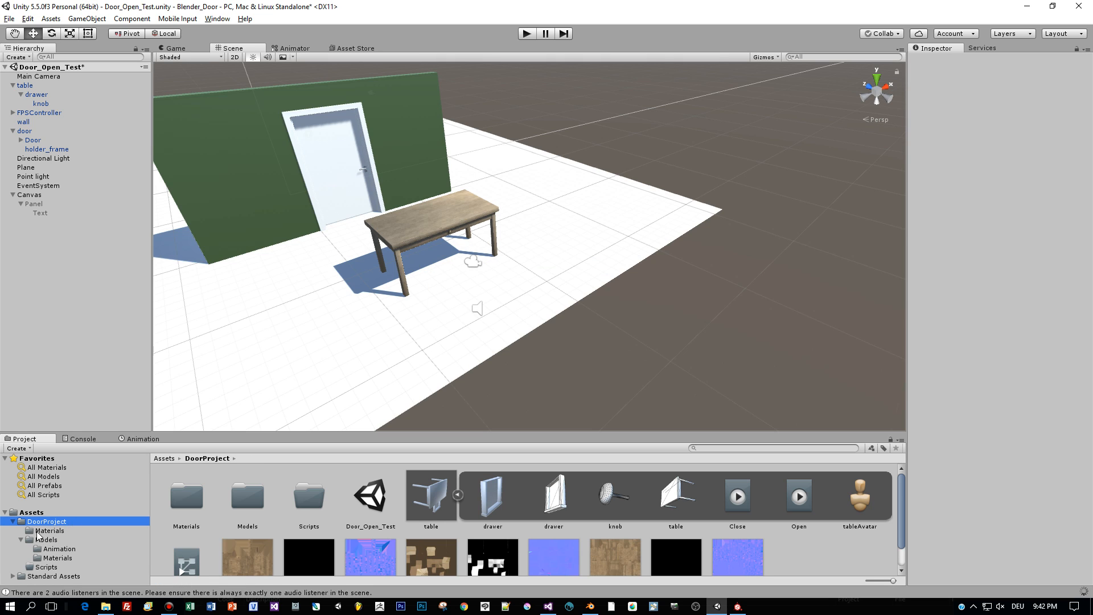
{"action": "scroll", "coordinate": [368, 563], "scroll_direction": "down", "scroll_amount": 2}
{"action": "scroll", "coordinate": [452, 527], "scroll_direction": "up", "scroll_amount": 2}
{"action": "left_click", "coordinate": [721, 448]}
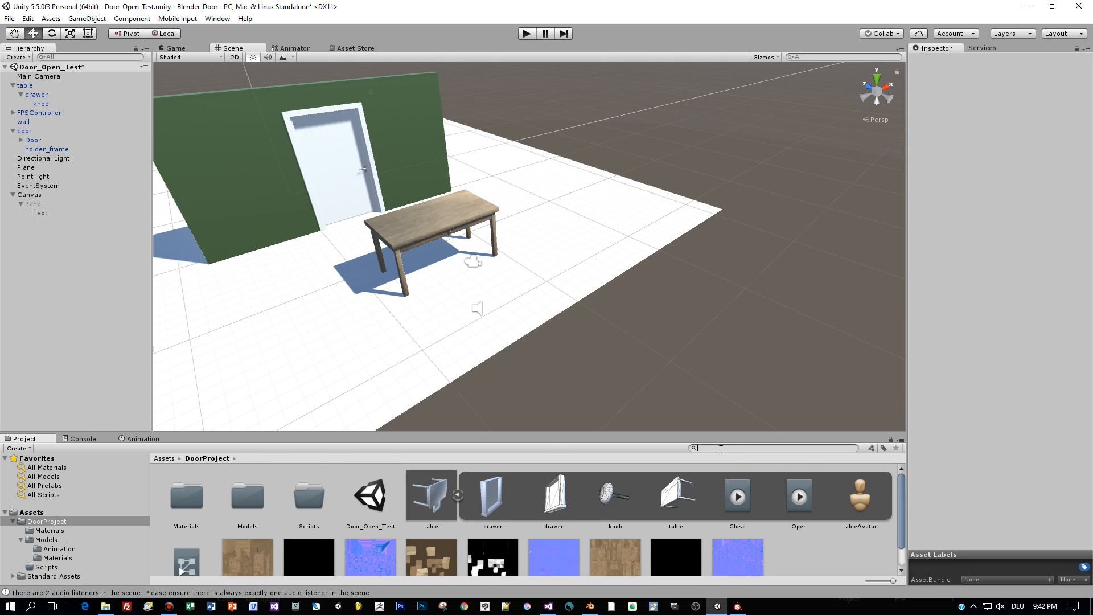
{"action": "type", "text": "open"}
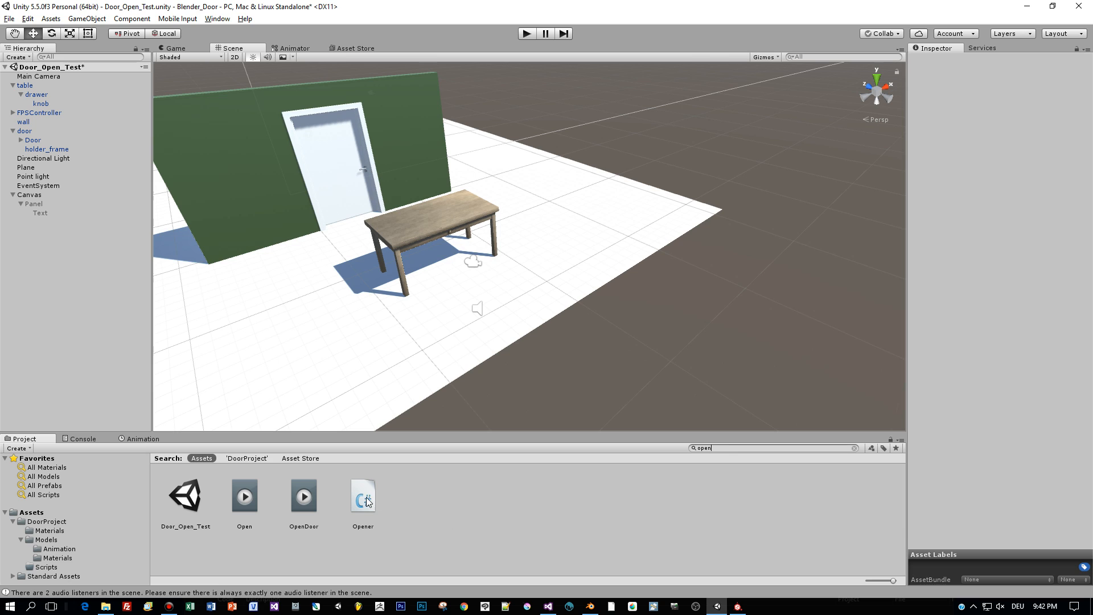
{"action": "left_click", "coordinate": [366, 497]}
{"action": "left_click", "coordinate": [853, 448]}
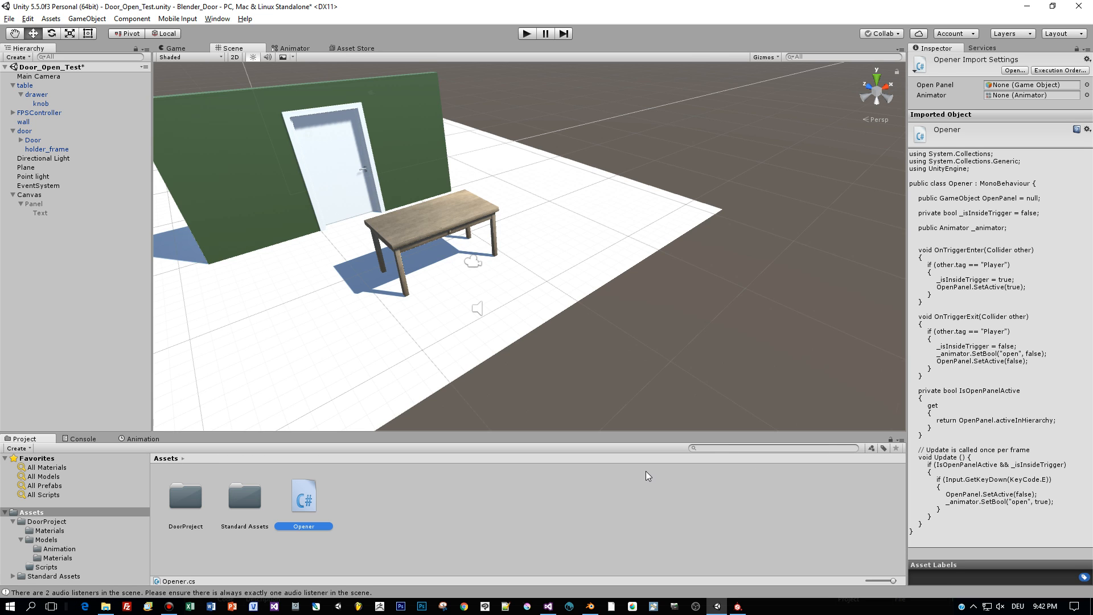
{"action": "left_click_drag", "start_coordinate": [316, 511], "coordinate": [52, 567]}
{"action": "left_click", "coordinate": [47, 567]}
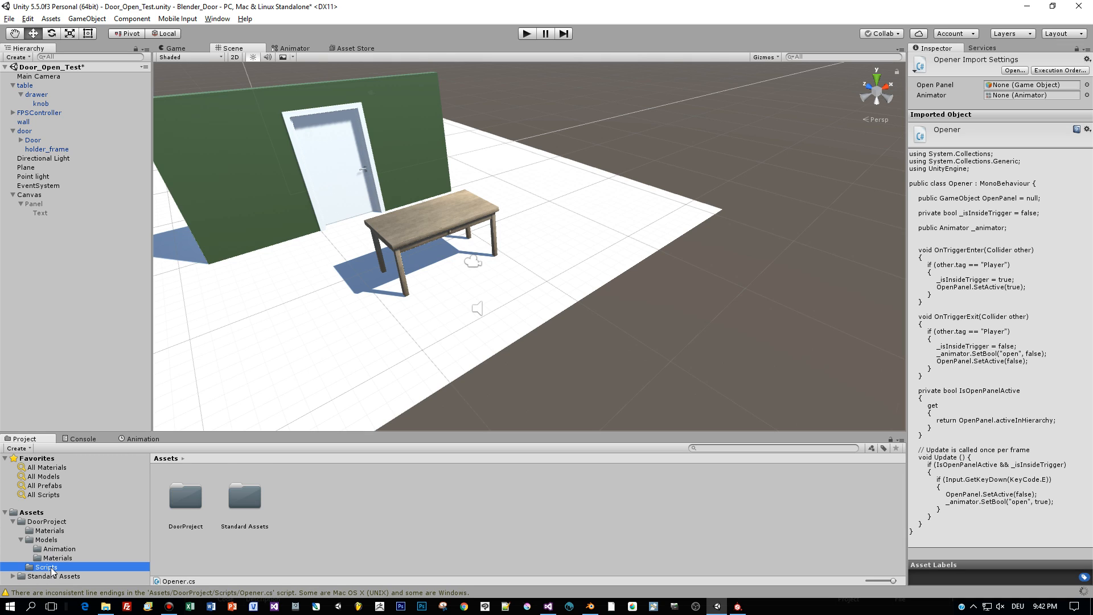
Step: Run the scene and test opening the table drawer, backing away to check that it closes
{"action": "left_click", "coordinate": [526, 33]}
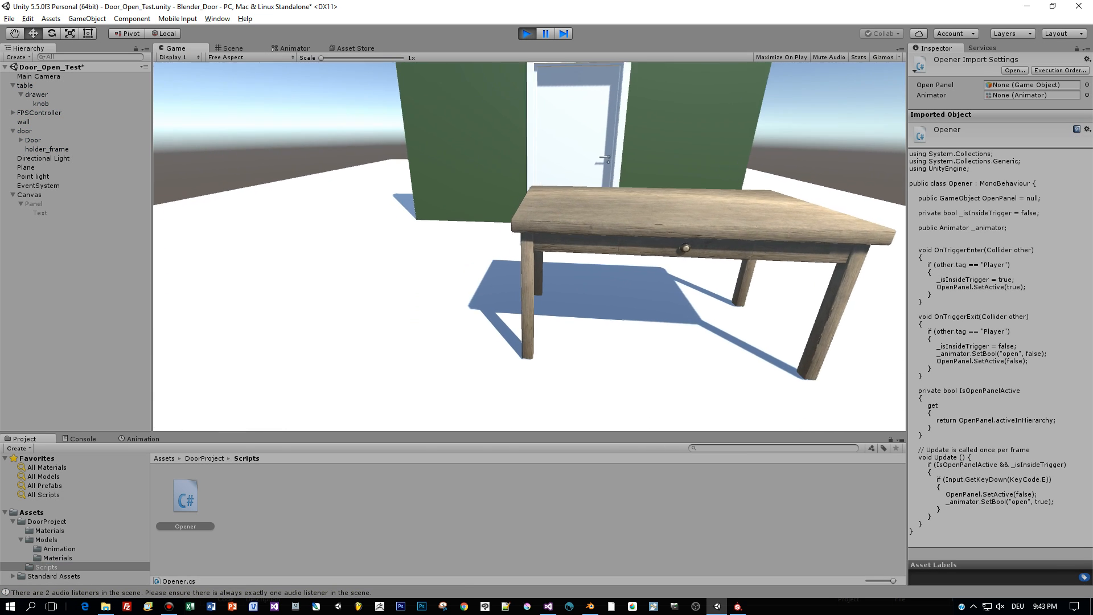
{"action": "key", "text": "w"}
{"action": "key", "text": "e"}
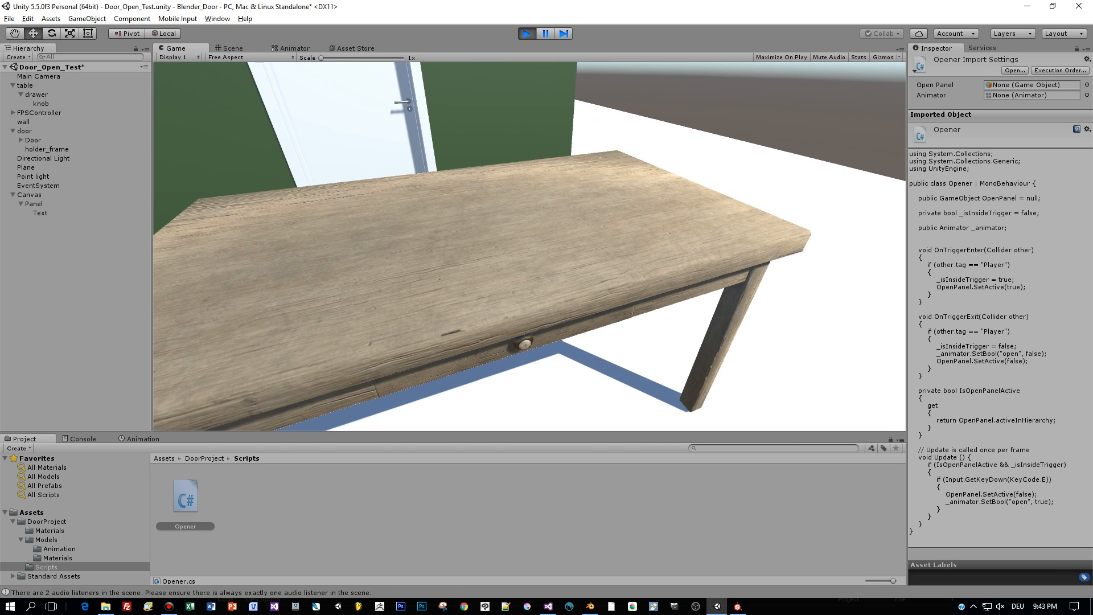
{"action": "key", "text": "s"}
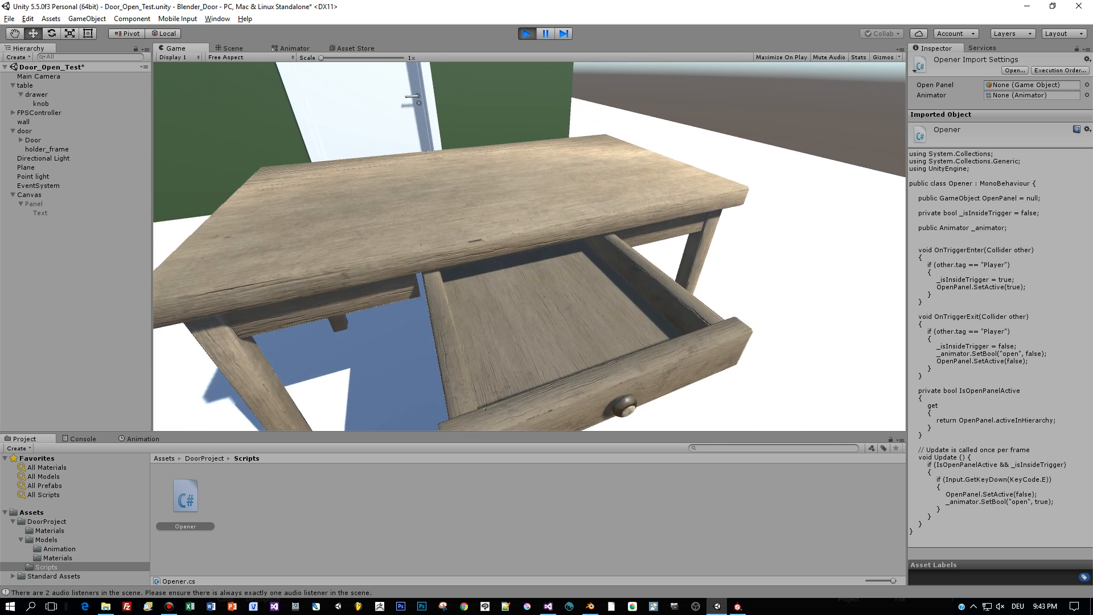
{"action": "key", "text": "s"}
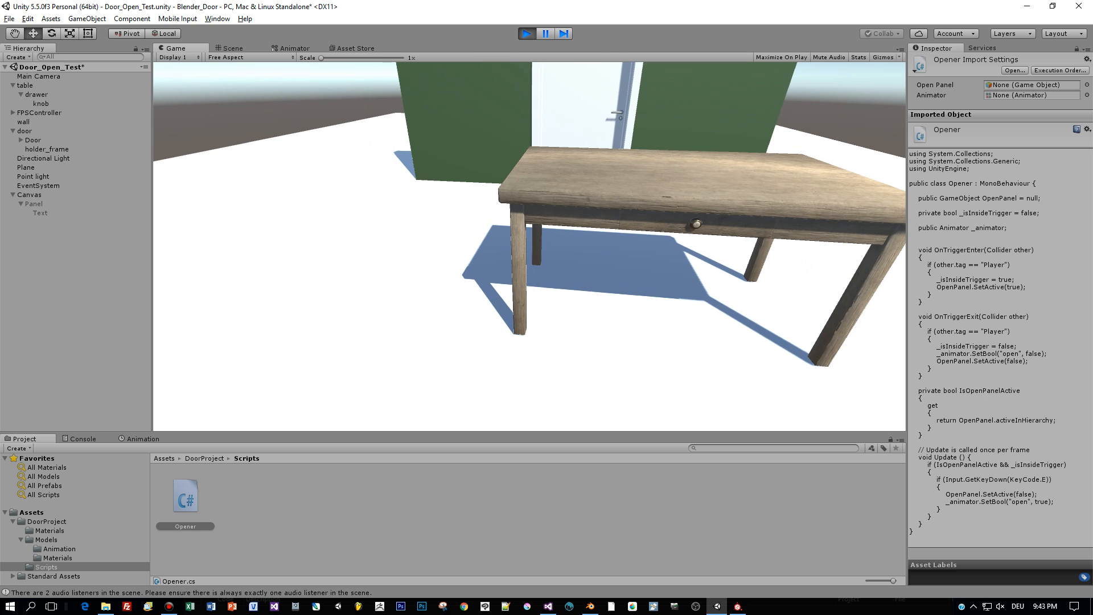
Step: Walk to the door in the running scene, open it with the Opener interaction, and step through and back
{"action": "key", "text": "s"}
{"action": "key", "text": "w"}
{"action": "key", "text": "w"}
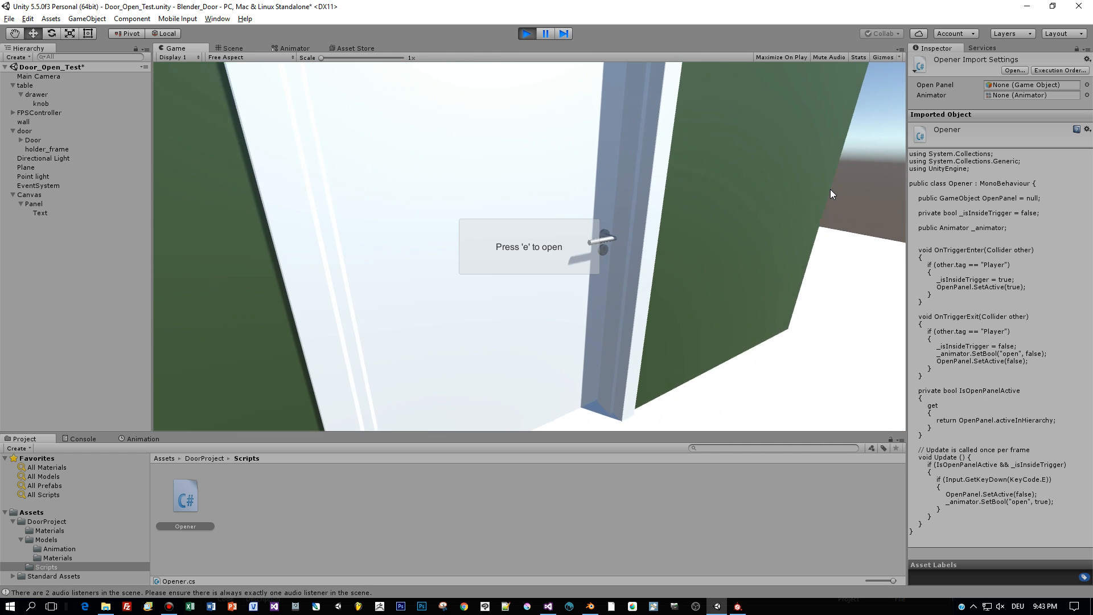
{"action": "key", "text": "e"}
{"action": "key", "text": "w"}
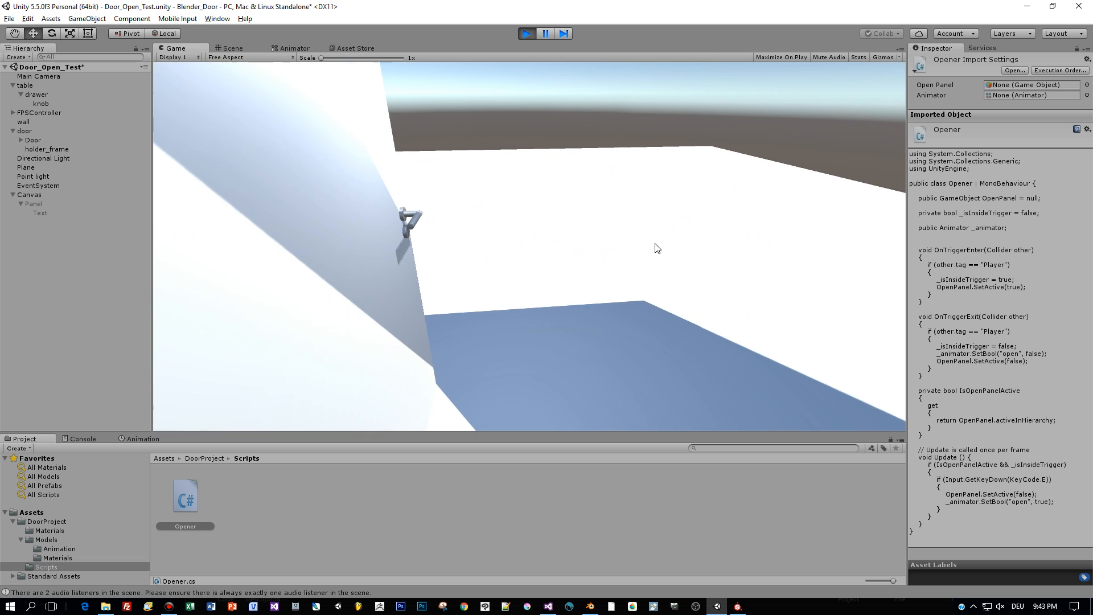
{"action": "key", "text": "s"}
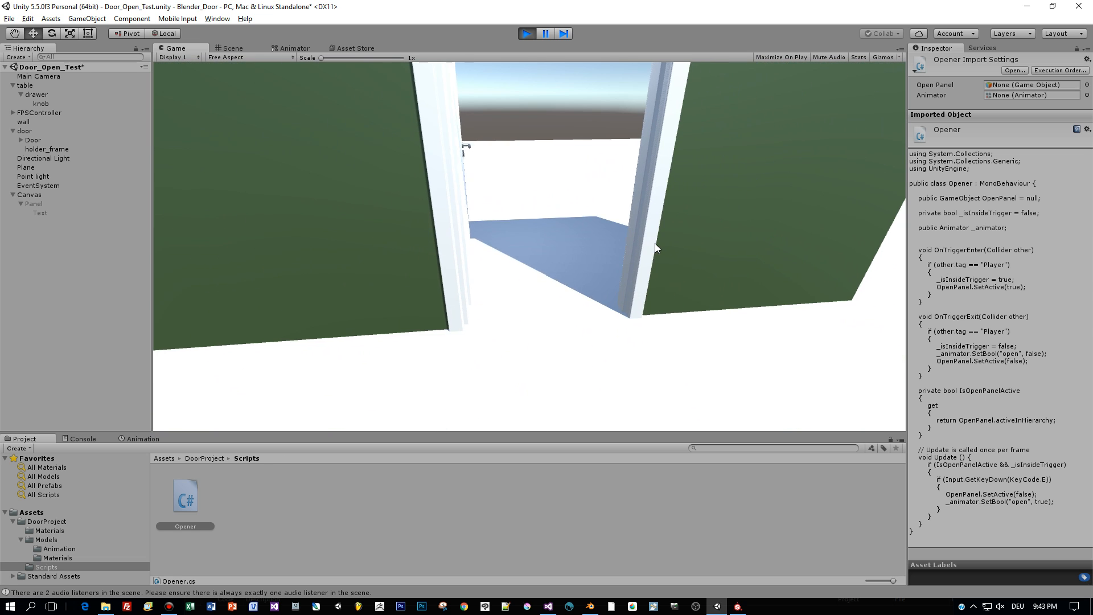